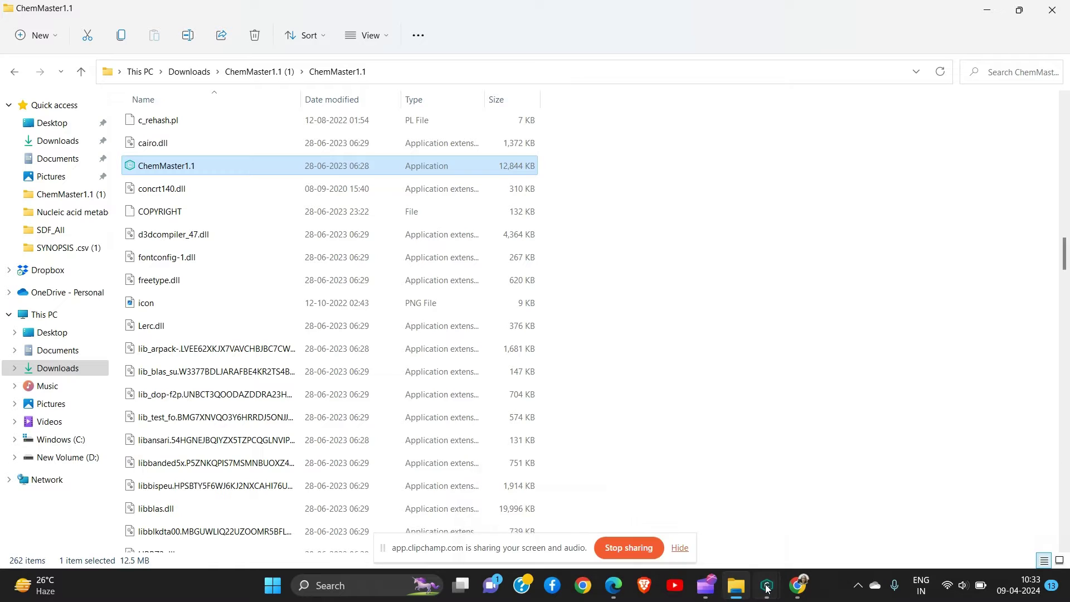
# Step: Close all running ChemMaster and console windows from the taskbar previews, then relaunch ChemMaster1.1.exe
pyautogui.click(767, 586)
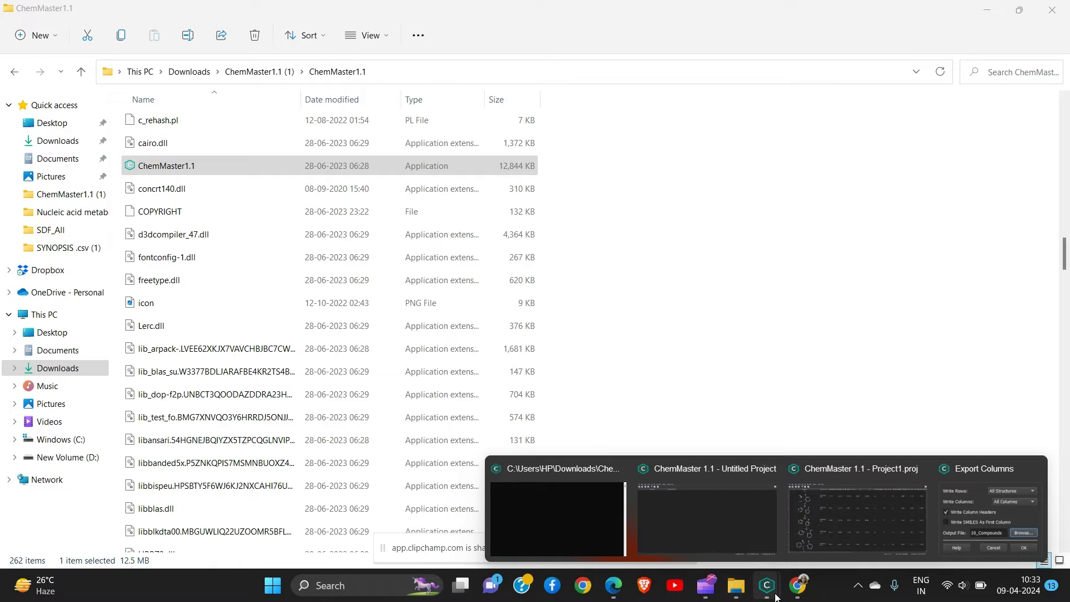
pyautogui.click(768, 585)
pyautogui.click(766, 584)
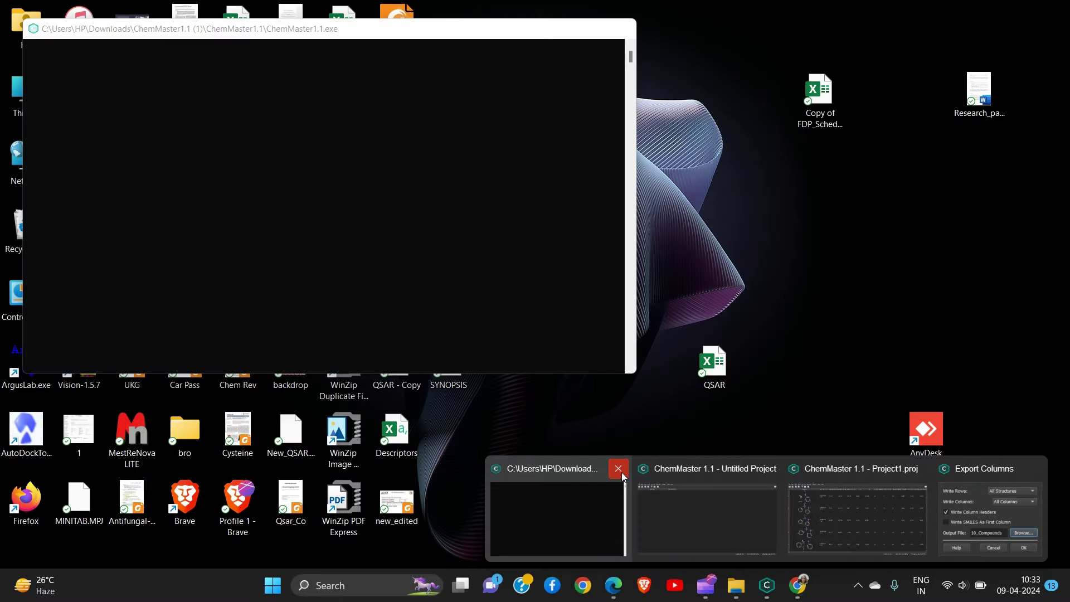
pyautogui.click(620, 472)
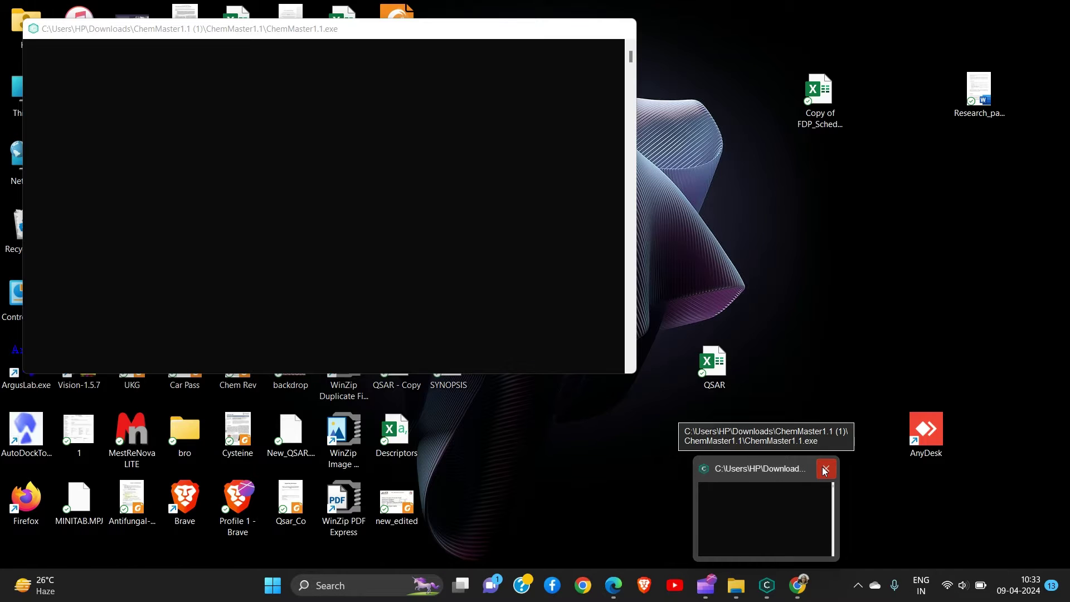
pyautogui.click(824, 469)
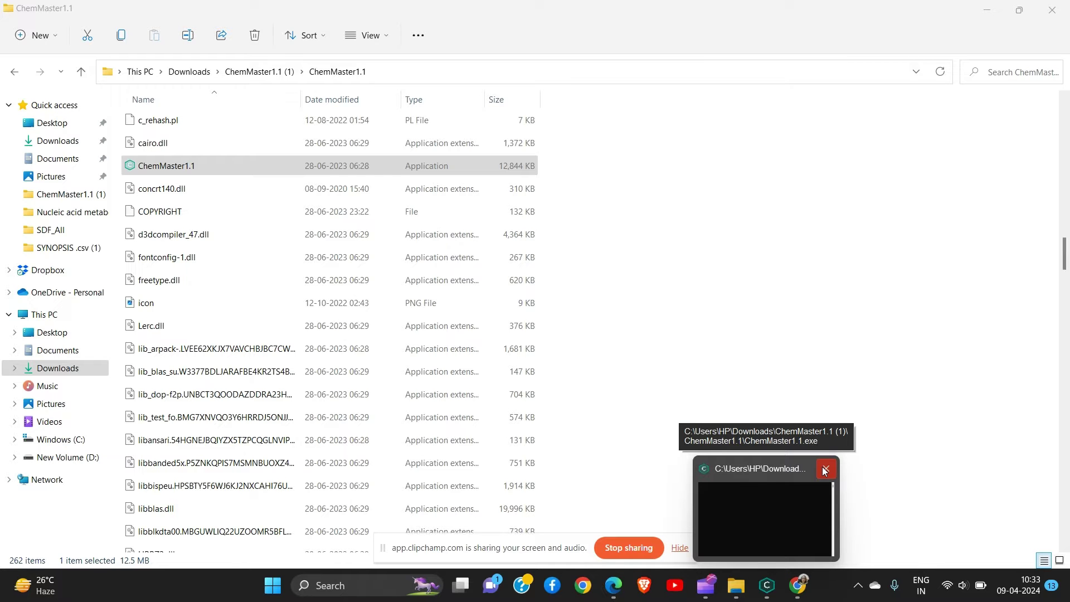
pyautogui.click(826, 470)
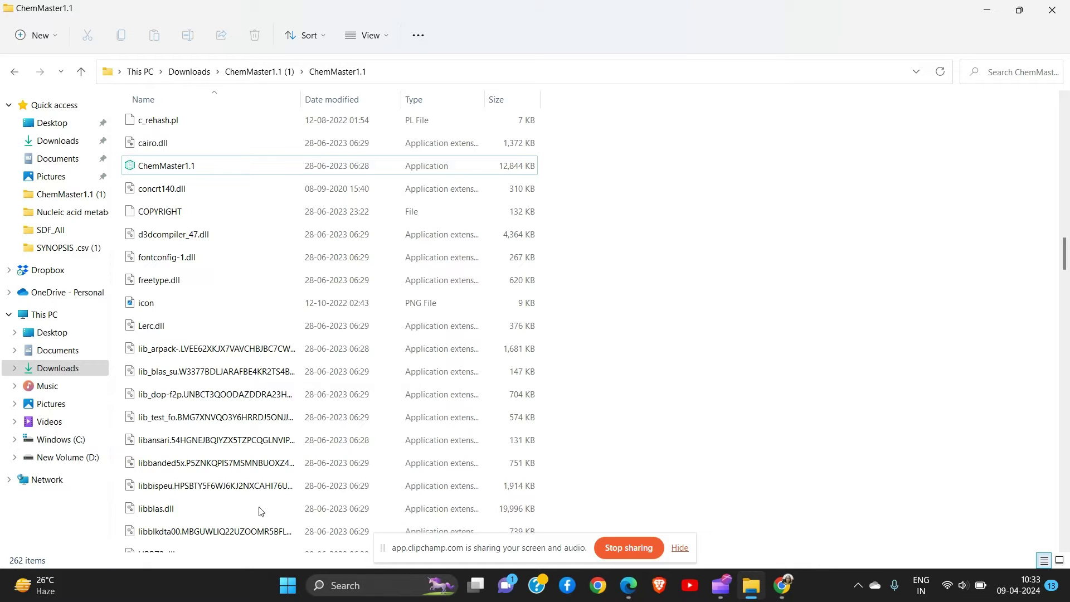
pyautogui.doubleClick(176, 167)
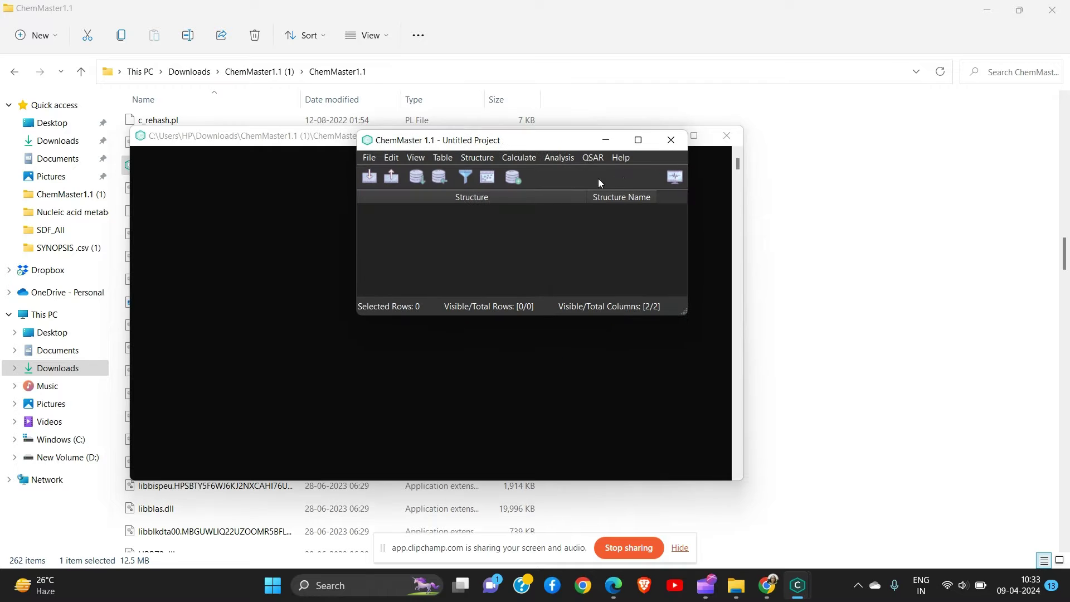
# Step: Maximize ChemMaster and load Project1.proj from the ChemMaster1.1 (1) folder
pyautogui.click(639, 140)
pyautogui.click(11, 25)
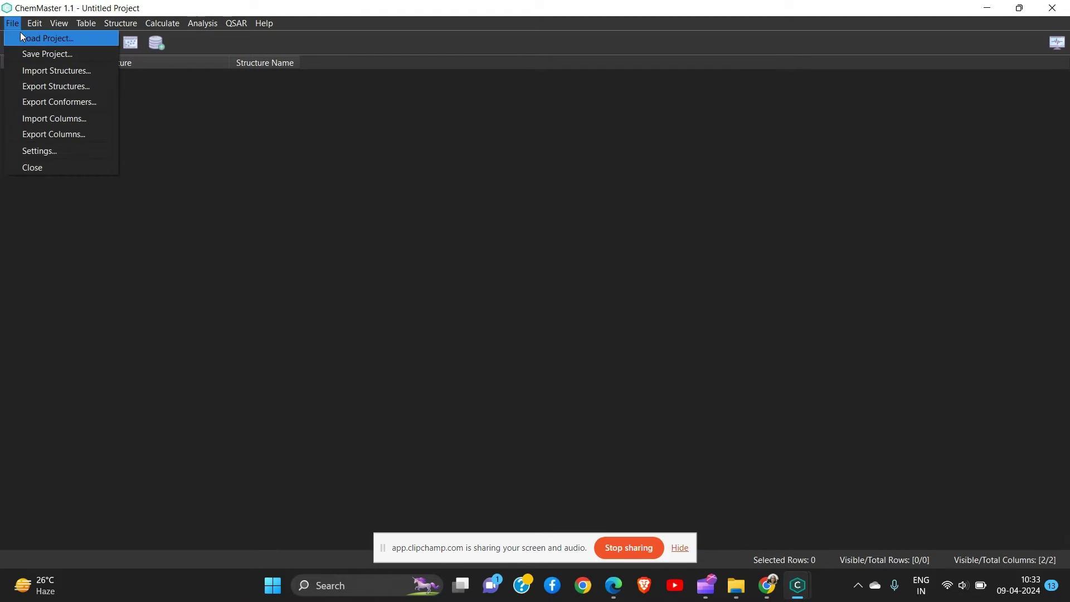
pyautogui.click(28, 35)
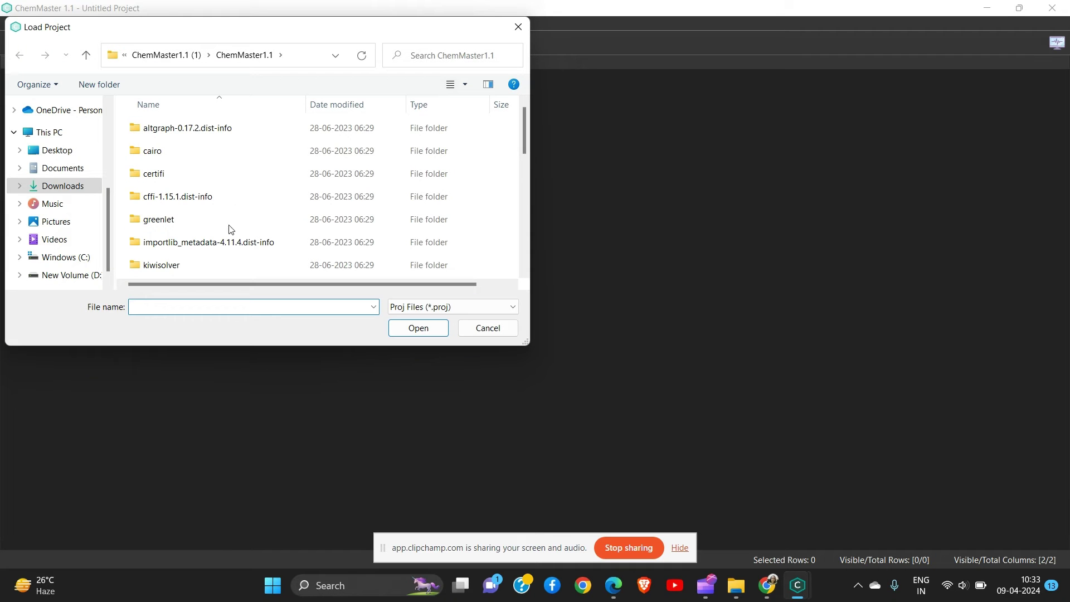
pyautogui.click(177, 53)
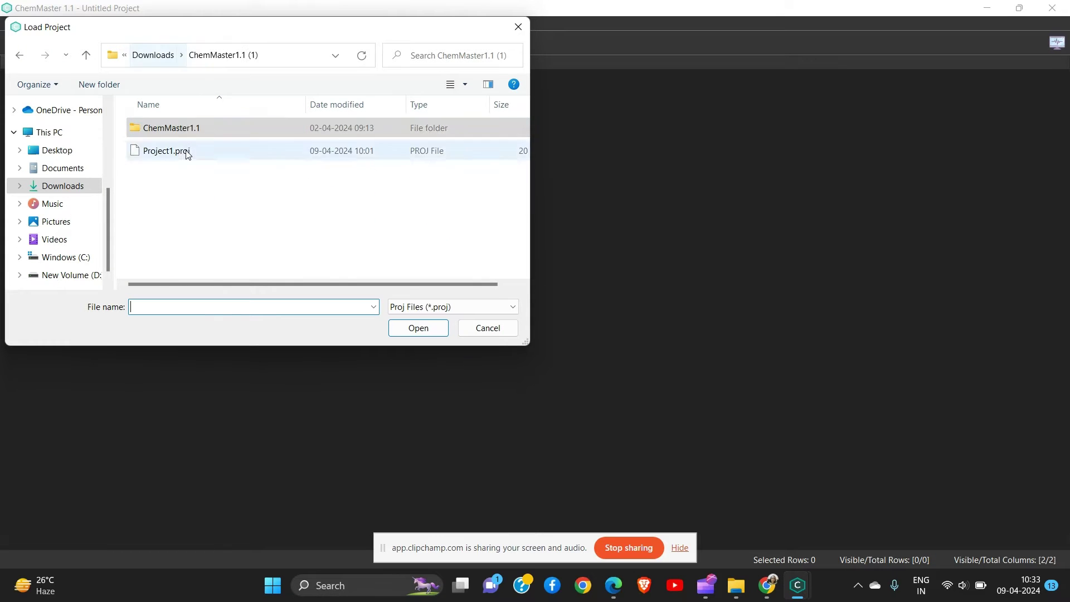
pyautogui.click(183, 157)
pyautogui.doubleClick(183, 157)
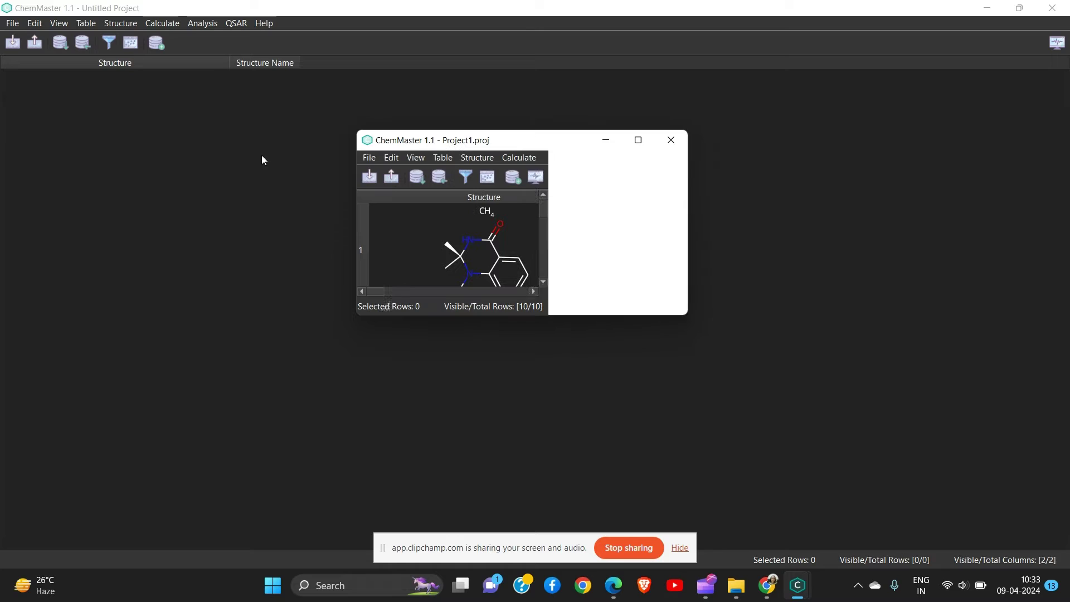
# Step: Maximize the Project1.proj table and scroll to its rightmost IC50 and Set columns
pyautogui.click(656, 147)
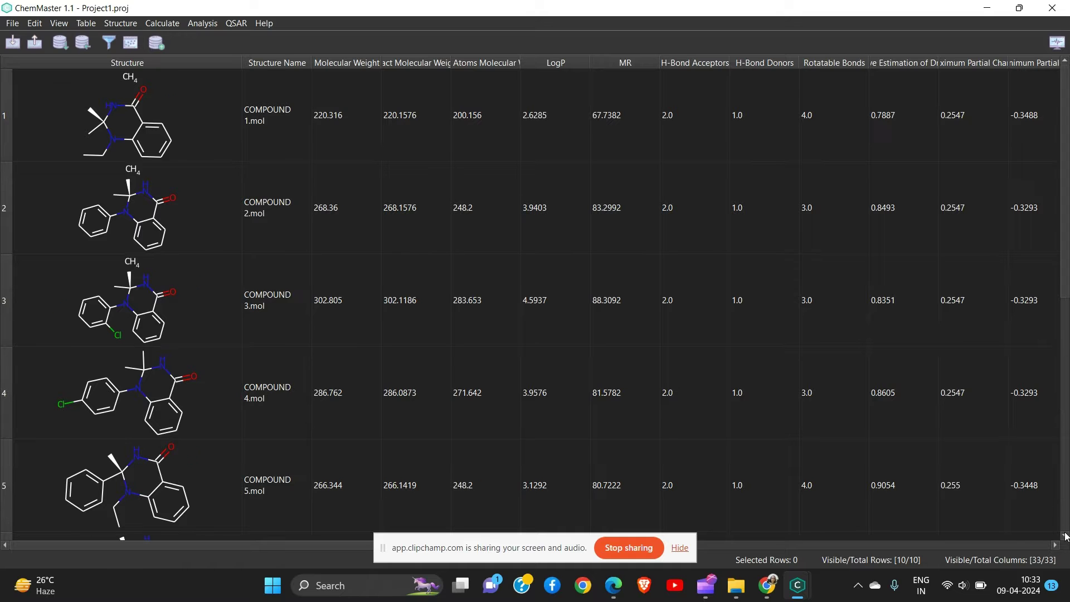
pyautogui.scroll(-2, 1064, 535)
pyautogui.click(747, 545)
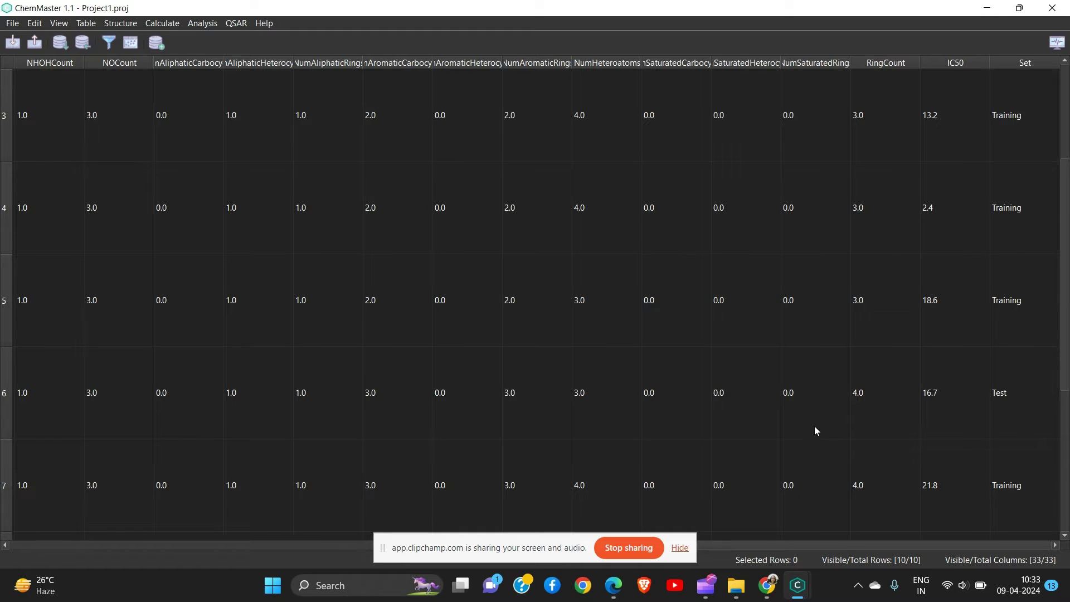
pyautogui.click(13, 24)
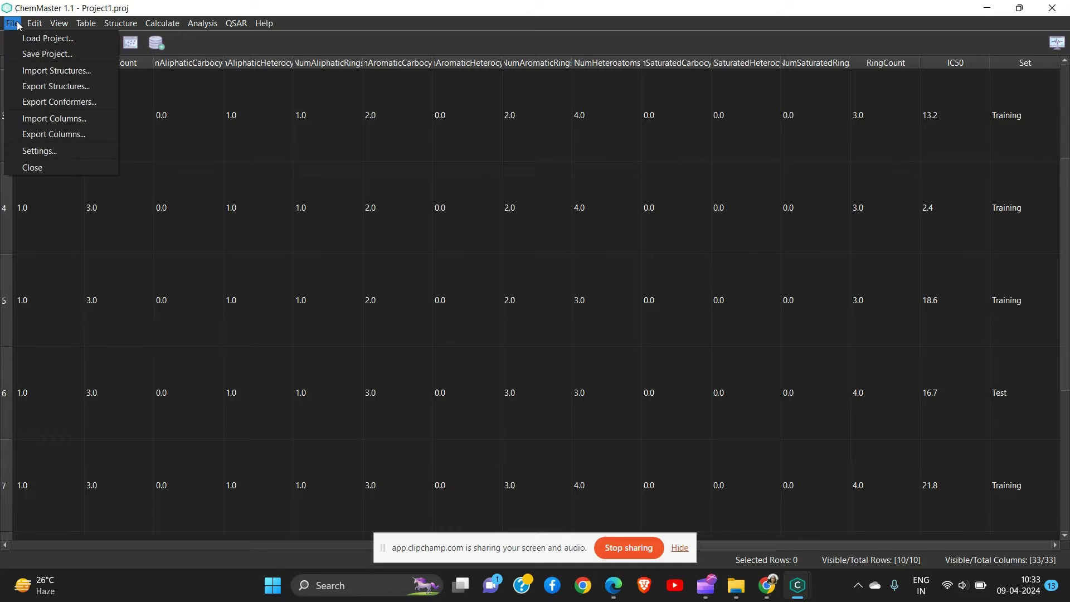
pyautogui.click(69, 92)
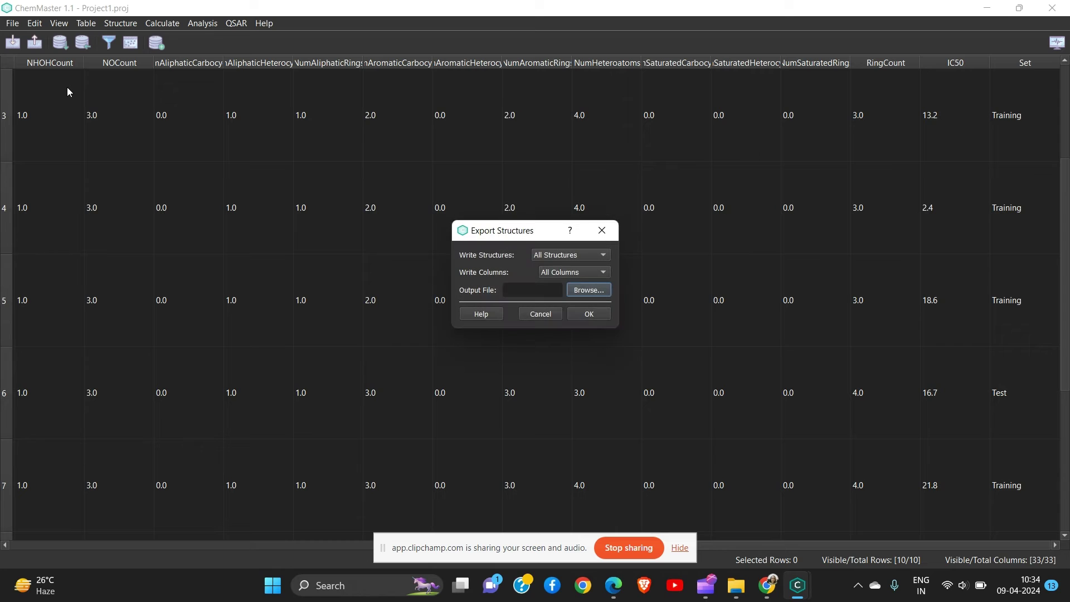
pyautogui.click(601, 230)
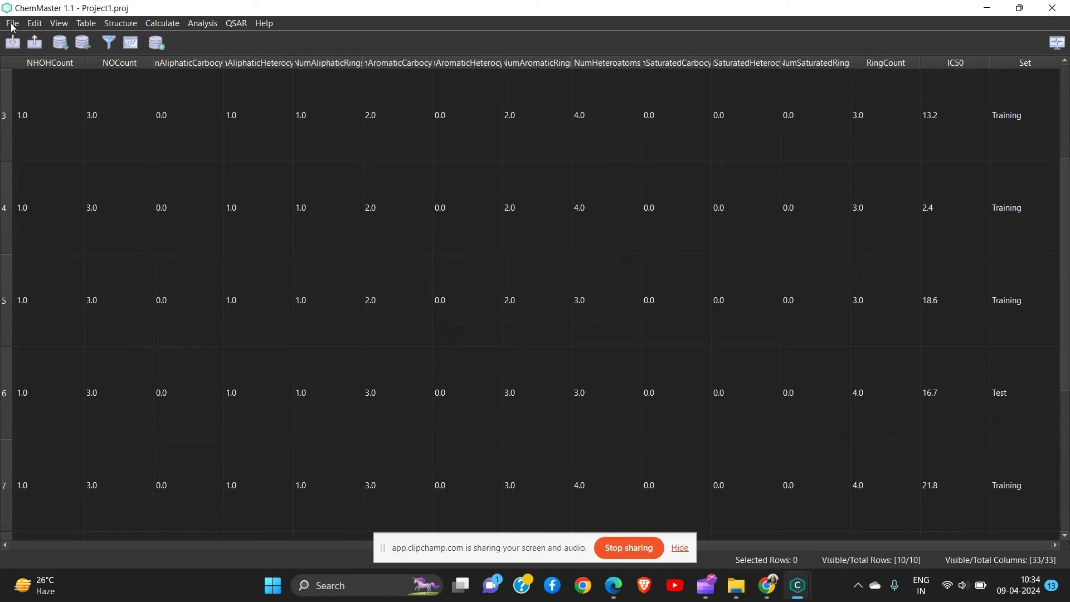
pyautogui.click(13, 25)
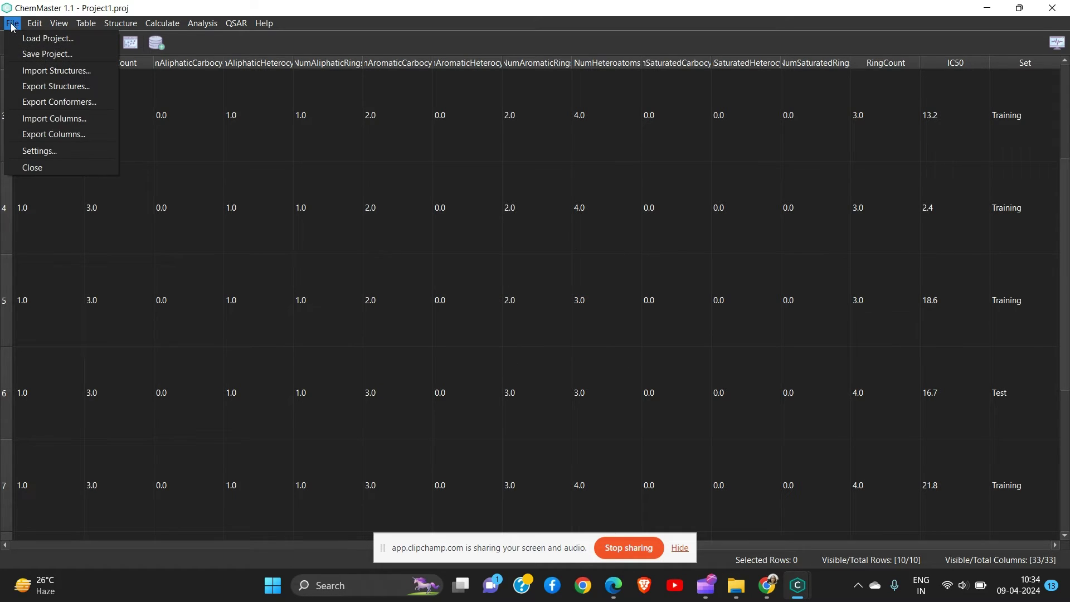
pyautogui.click(55, 136)
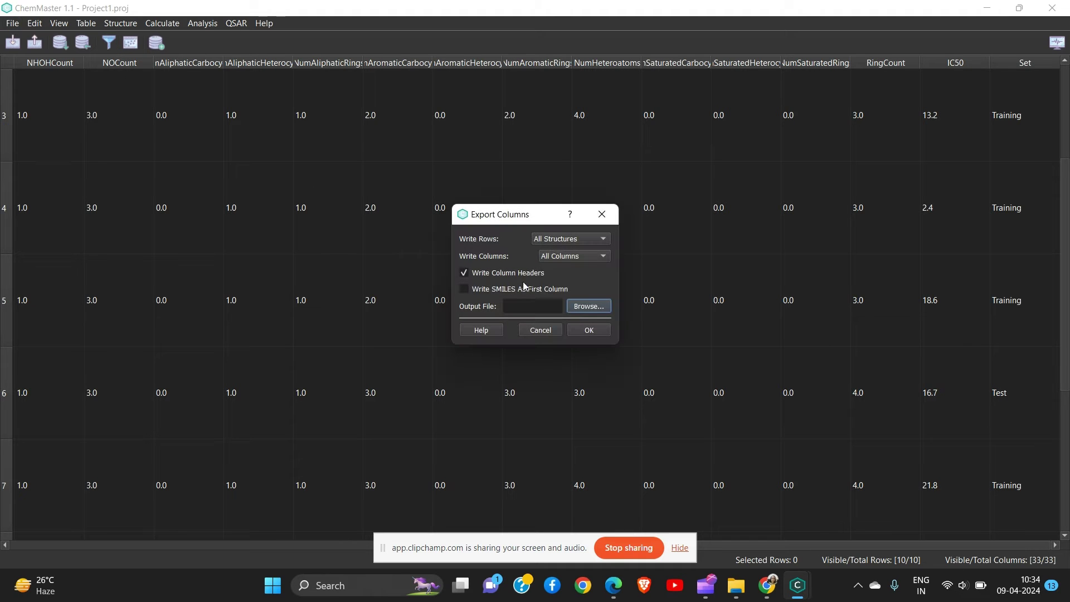
pyautogui.click(539, 311)
pyautogui.write('10_COMPDS')
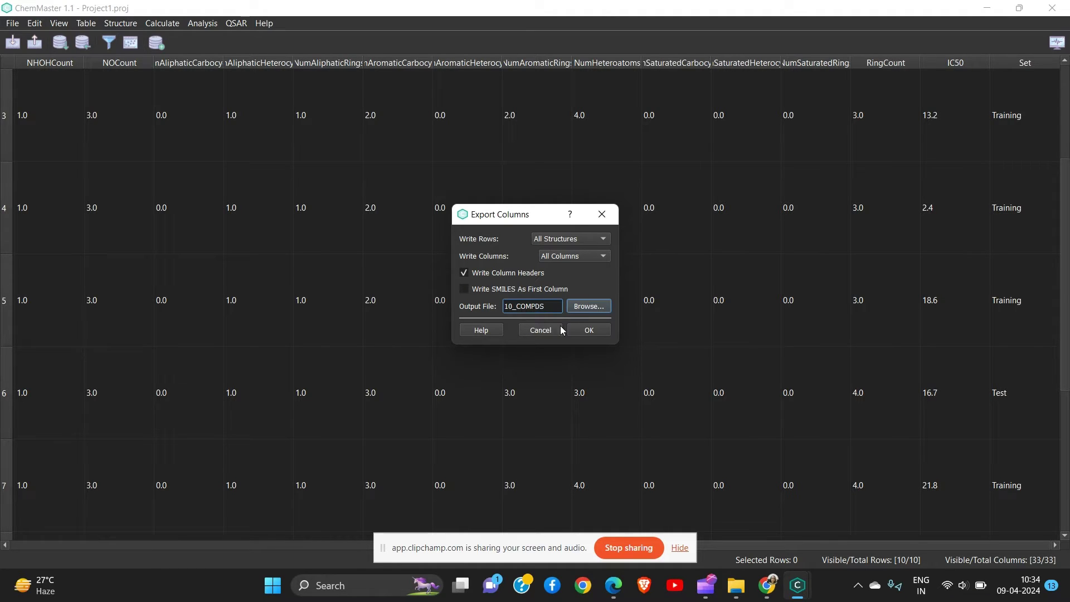
pyautogui.click(600, 331)
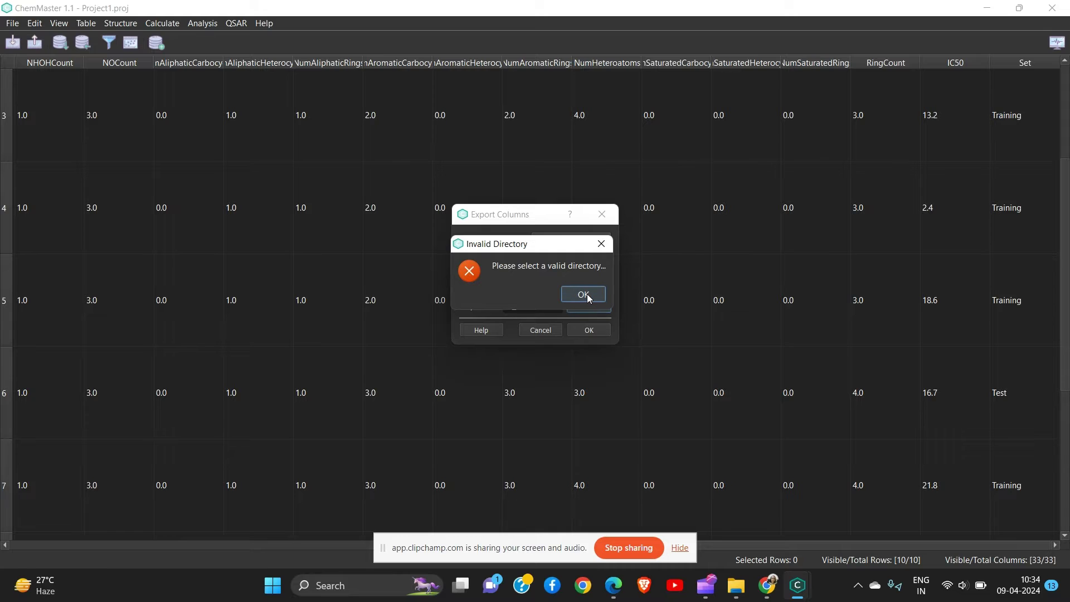
pyautogui.click(585, 293)
pyautogui.click(587, 307)
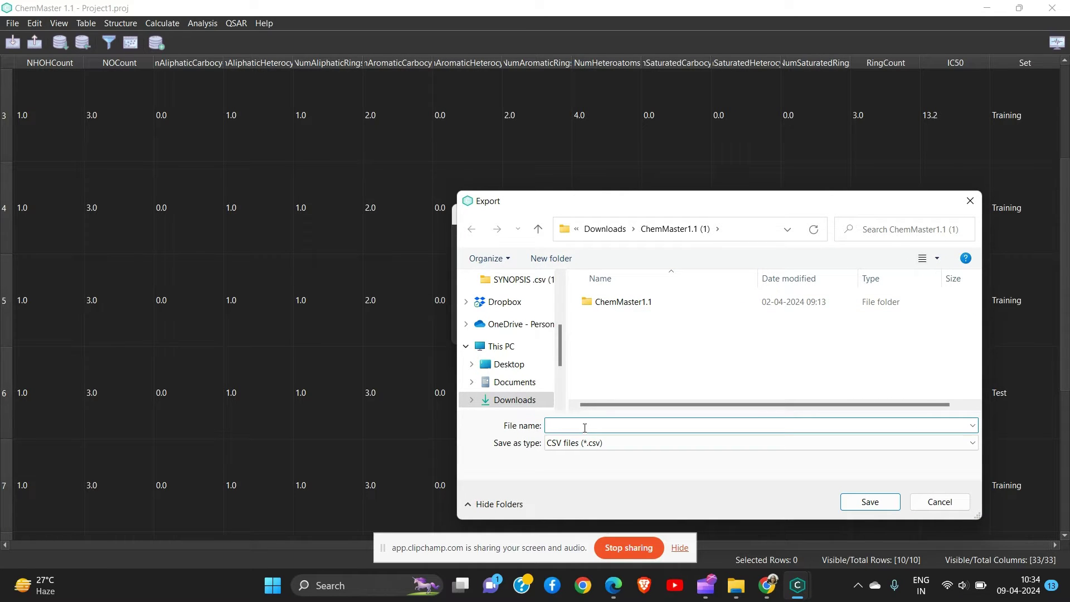
pyautogui.write('10_CPOUMDS')
pyautogui.press('BackSpace')
pyautogui.press('BackSpace')
pyautogui.press('BackSpace')
pyautogui.press('BackSpace')
pyautogui.press('BackSpace')
pyautogui.press('BackSpace')
pyautogui.write('ompounds')
pyautogui.press('Return')
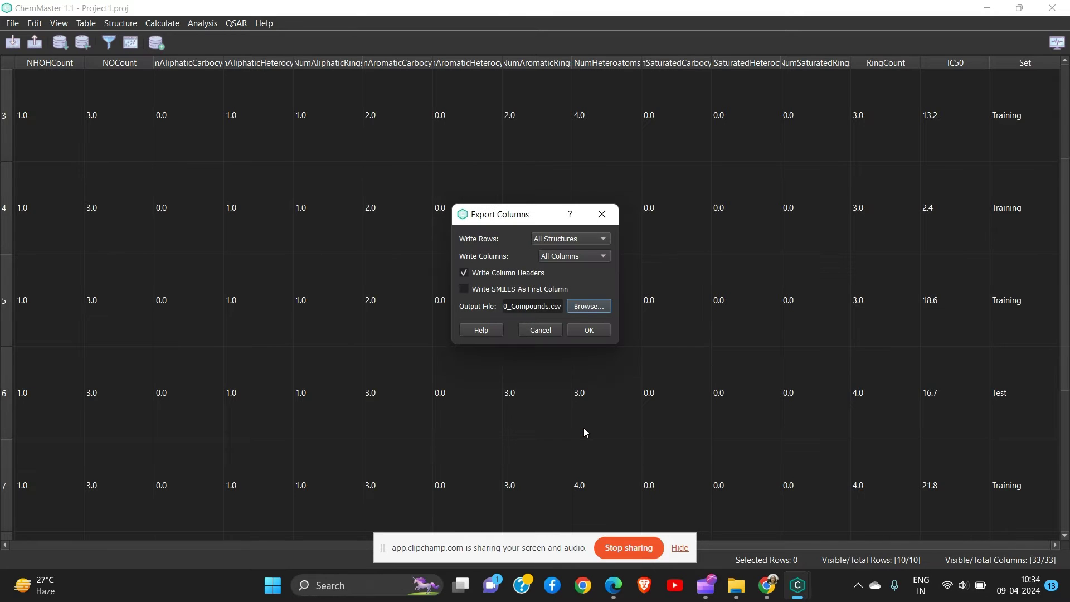
pyautogui.click(602, 214)
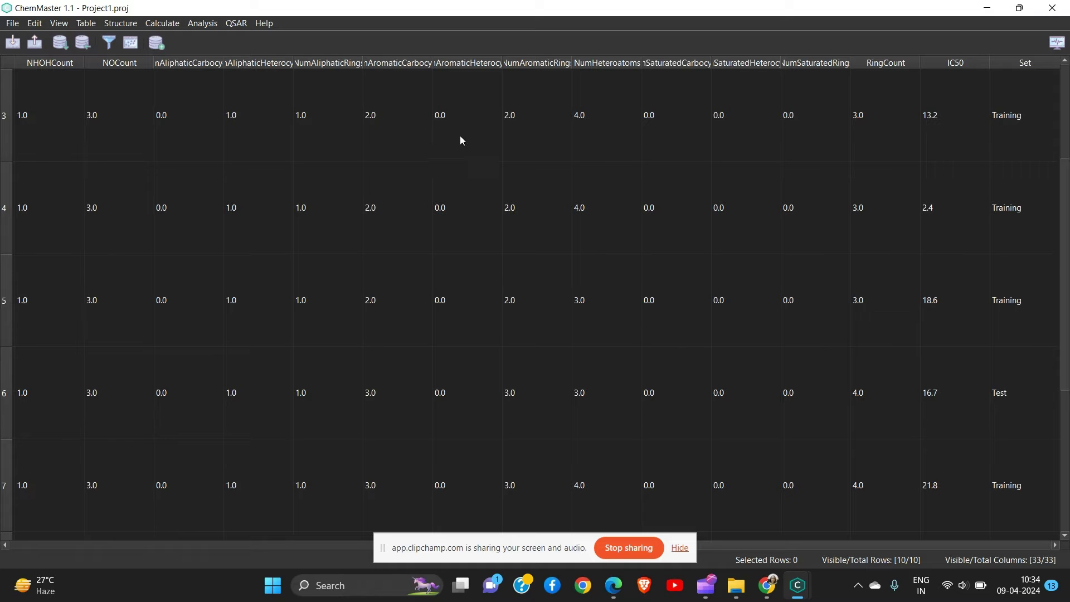
pyautogui.click(239, 24)
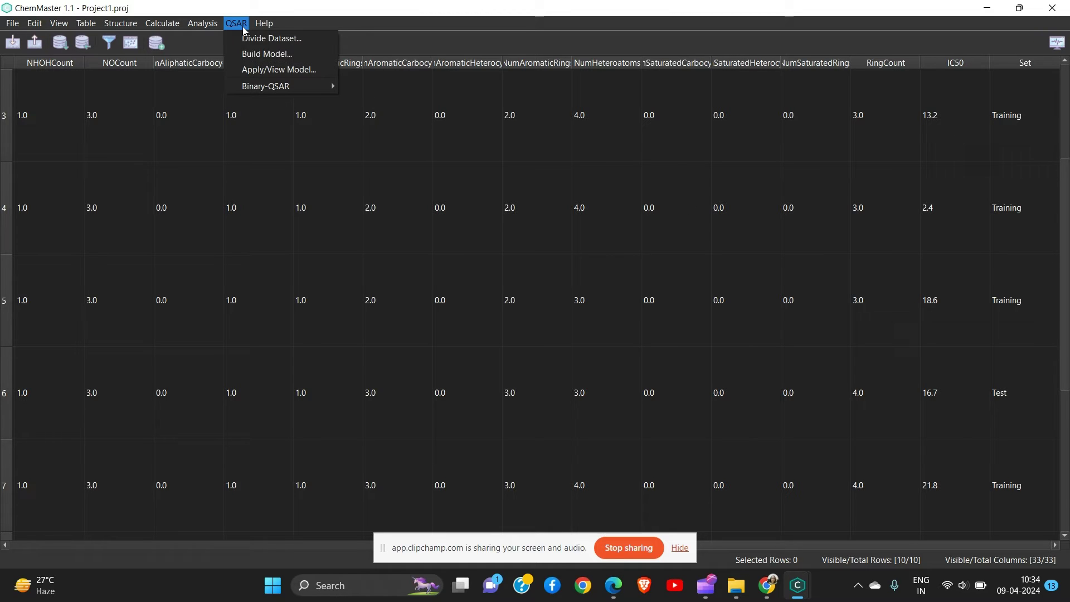
pyautogui.click(281, 54)
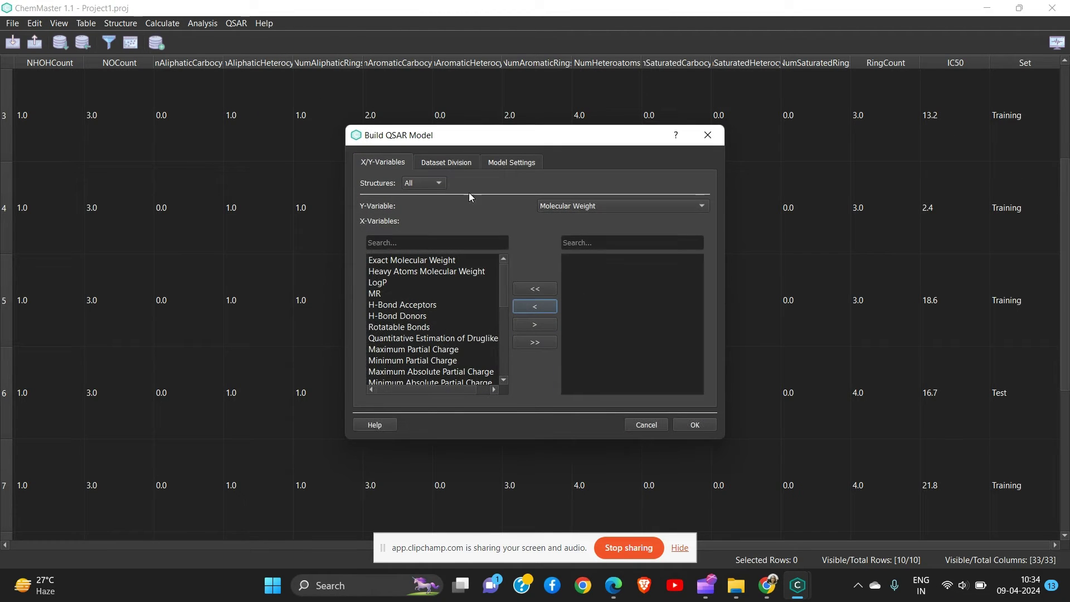
pyautogui.click(455, 160)
pyautogui.click(511, 167)
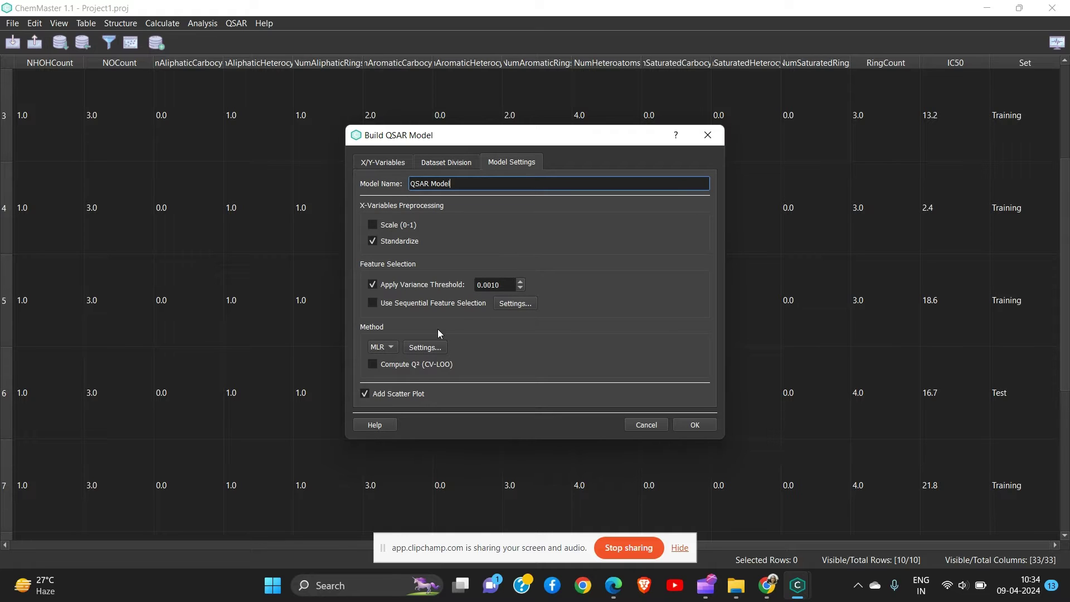
pyautogui.click(382, 166)
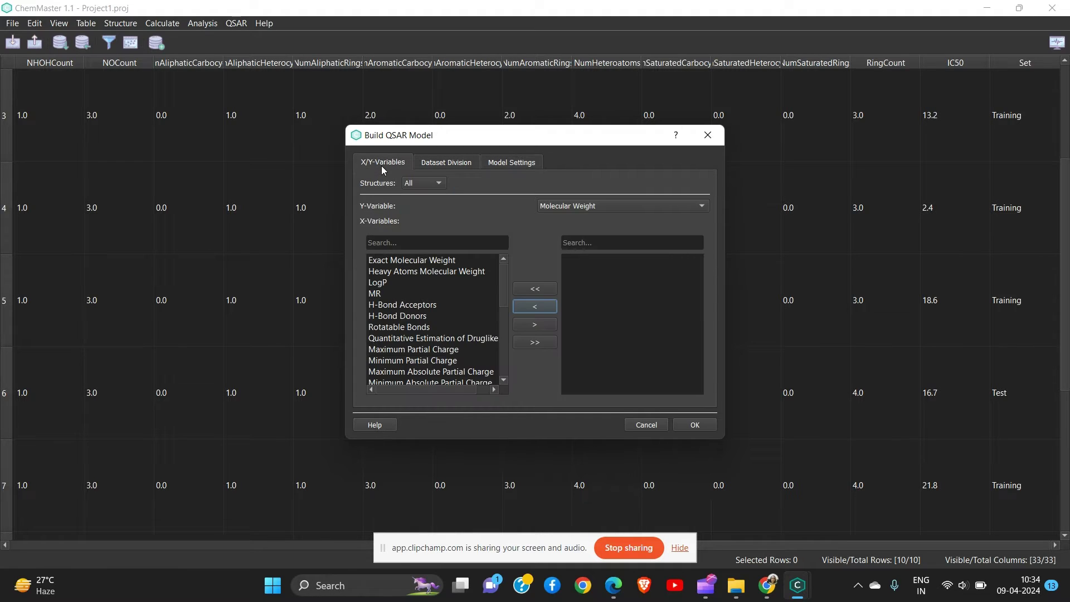
pyautogui.click(611, 205)
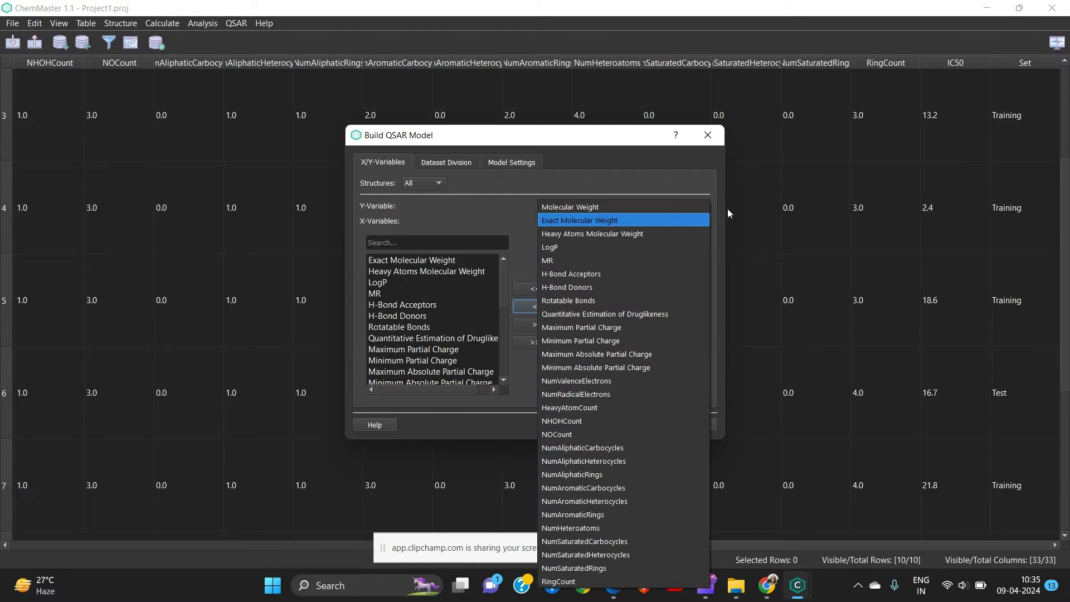
pyautogui.click(703, 143)
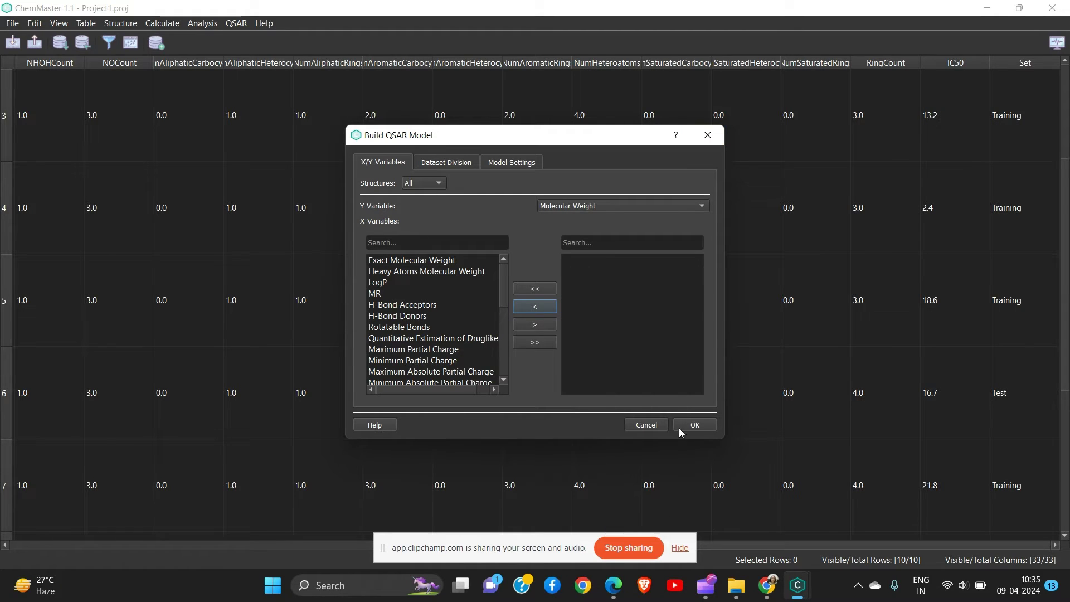
pyautogui.click(692, 423)
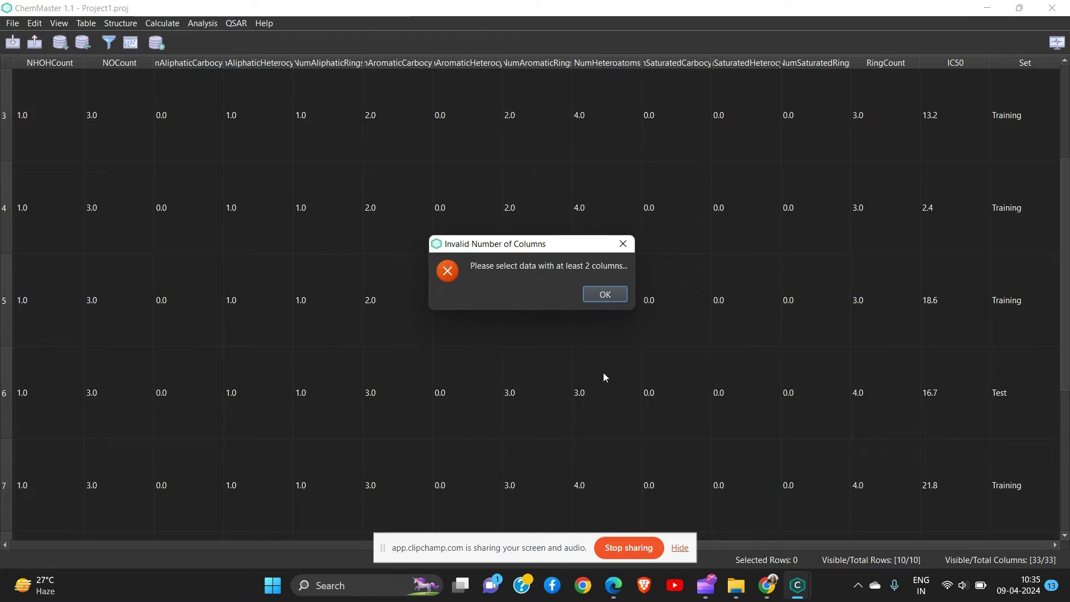
pyautogui.click(605, 294)
pyautogui.moveTo(737, 540); pyautogui.dragTo(96, 489)
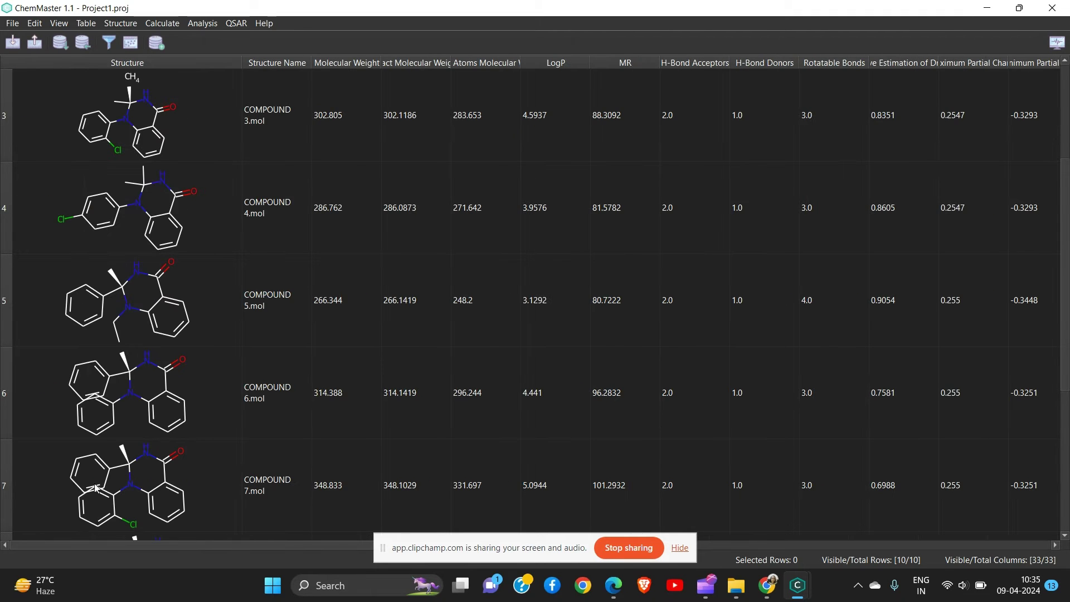
# Step: Unhide all columns from the Molecular Weight header's context menu
pyautogui.rightClick(320, 62)
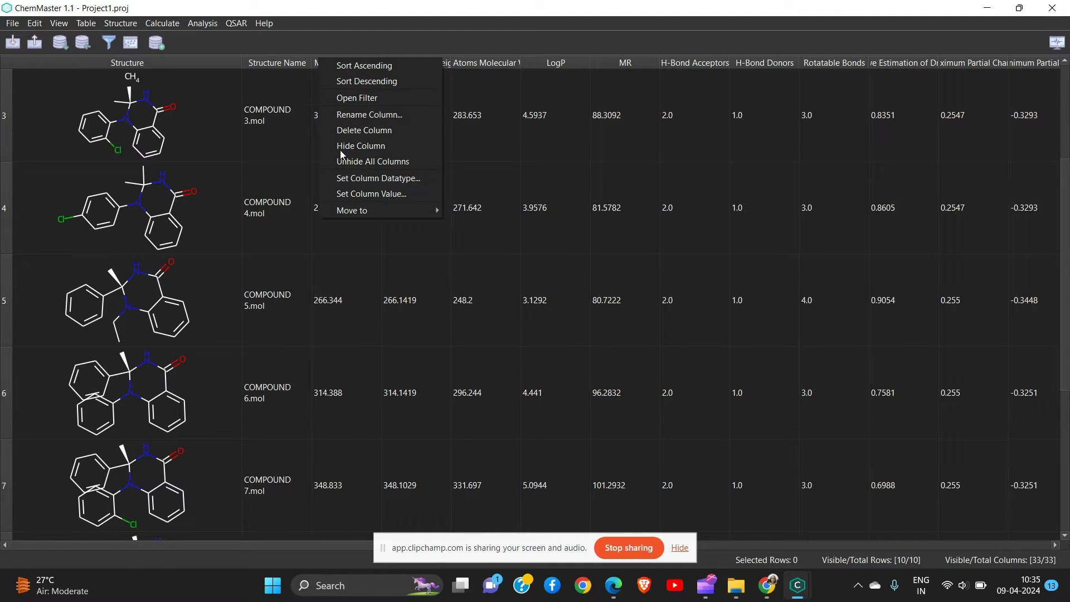
pyautogui.click(311, 69)
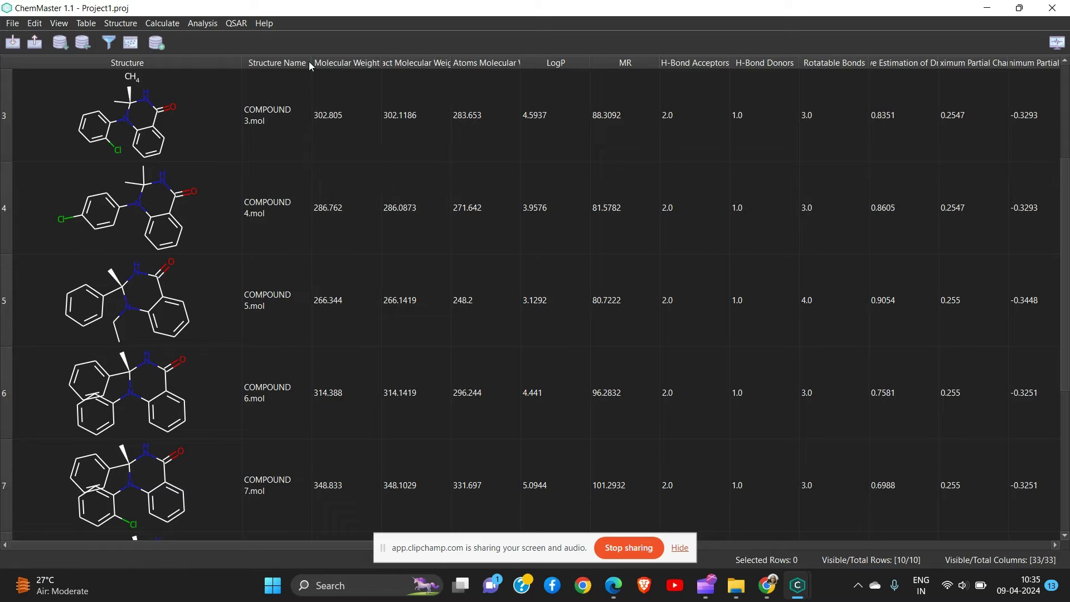
pyautogui.rightClick(310, 63)
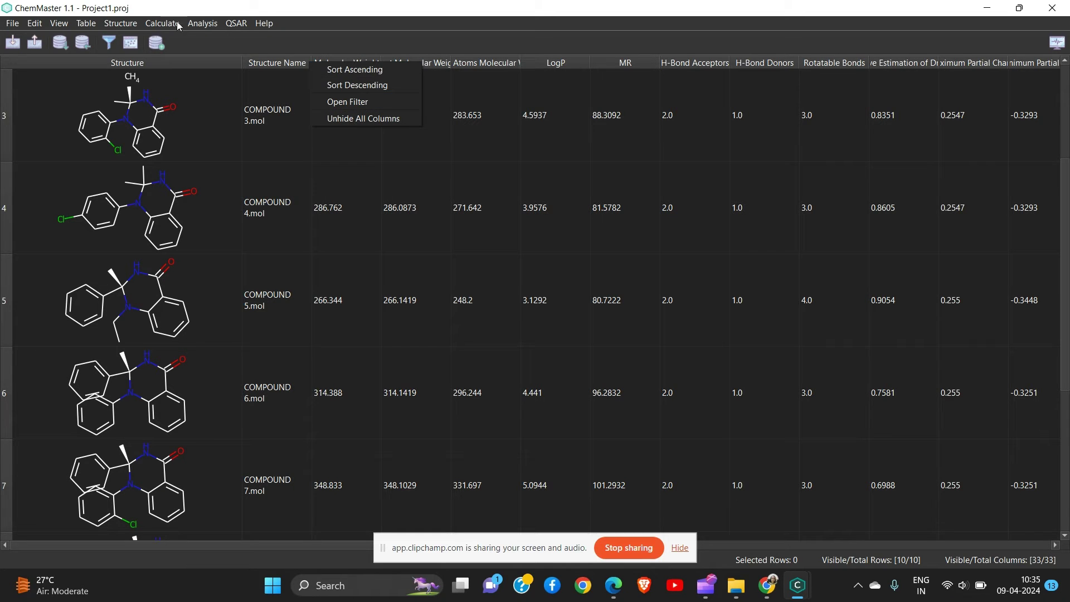
pyautogui.click(362, 118)
pyautogui.click(417, 180)
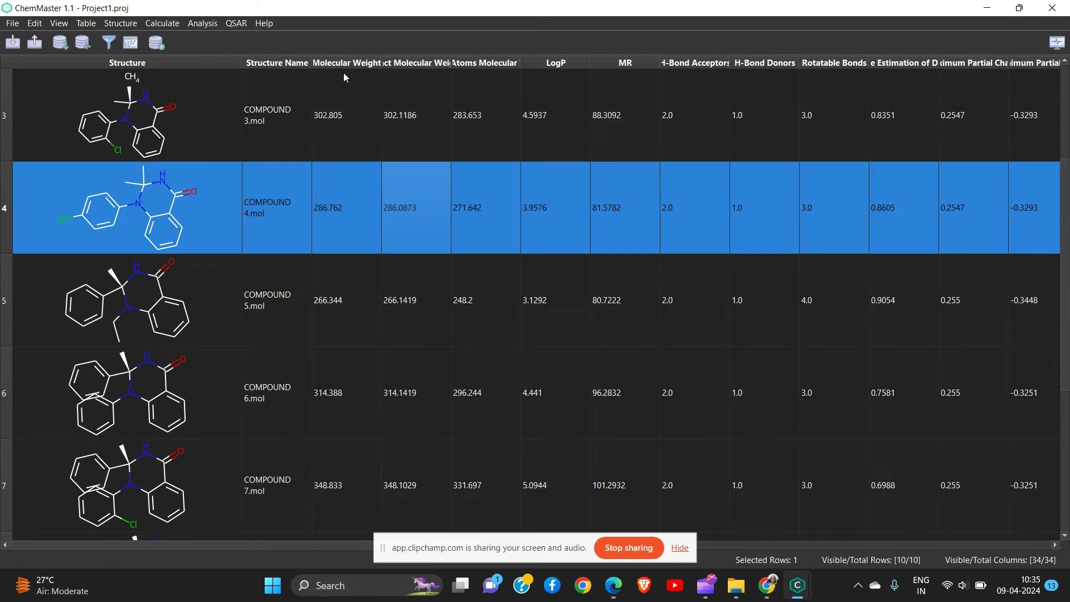
# Step: Widen the Structure Name column so each compound name fits on one line
pyautogui.moveTo(311, 58); pyautogui.dragTo(364, 61)
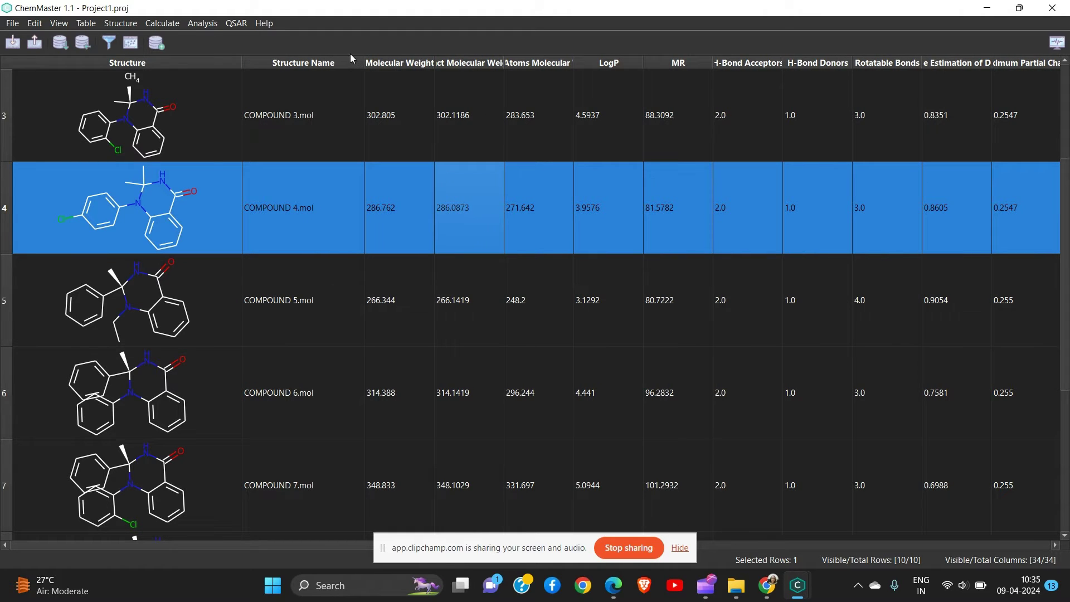
pyautogui.doubleClick(348, 55)
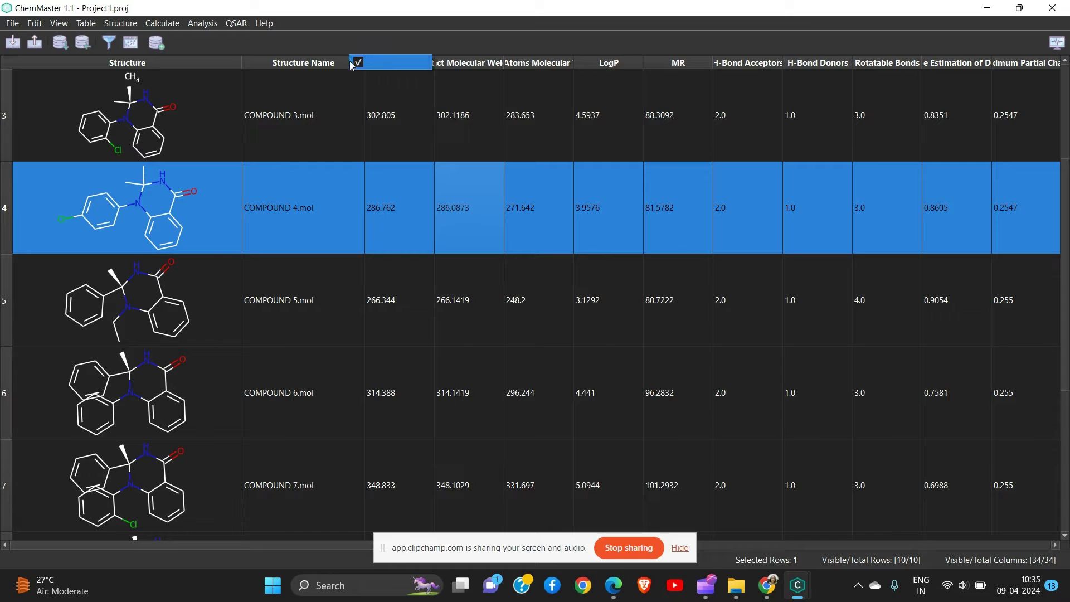
pyautogui.click(420, 99)
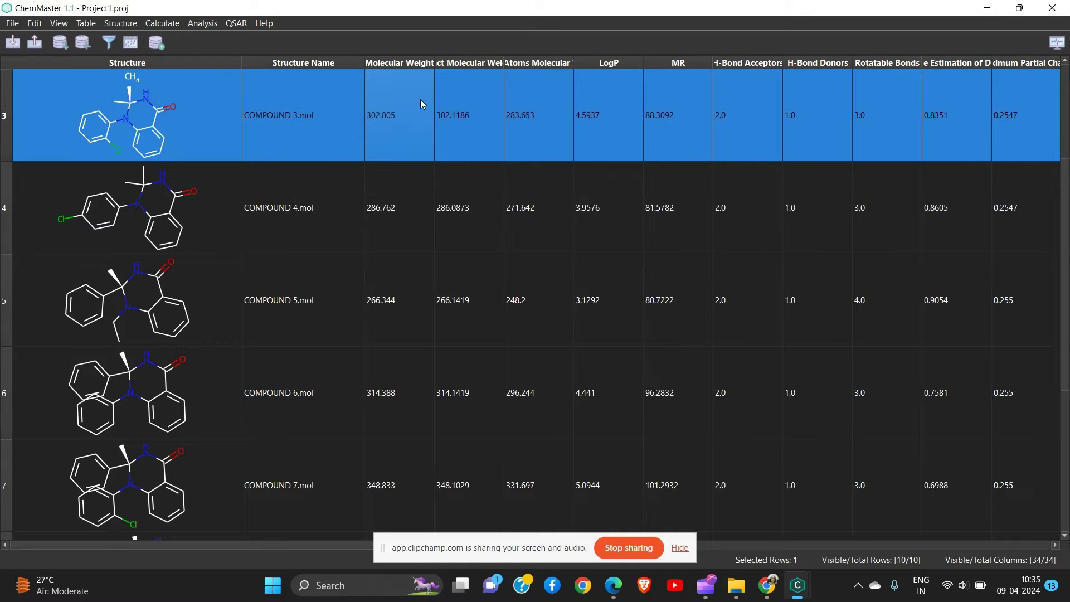
pyautogui.rightClick(354, 58)
pyautogui.click(384, 36)
# Step: Open the Table > Go to Row/Column dialog and close it without jumping anywhere
pyautogui.click(87, 23)
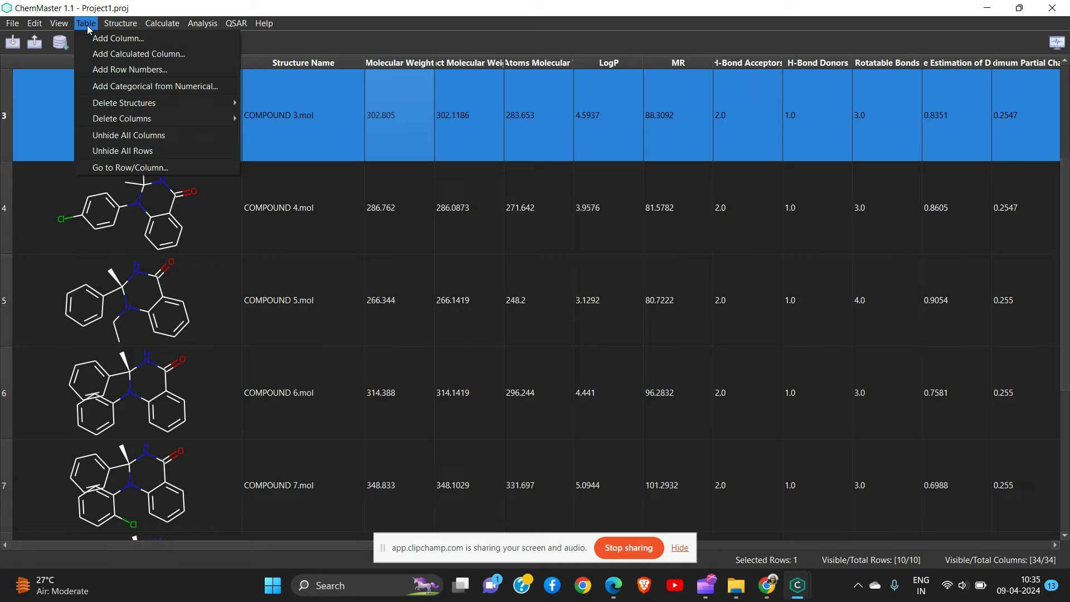
pyautogui.moveTo(126, 97)
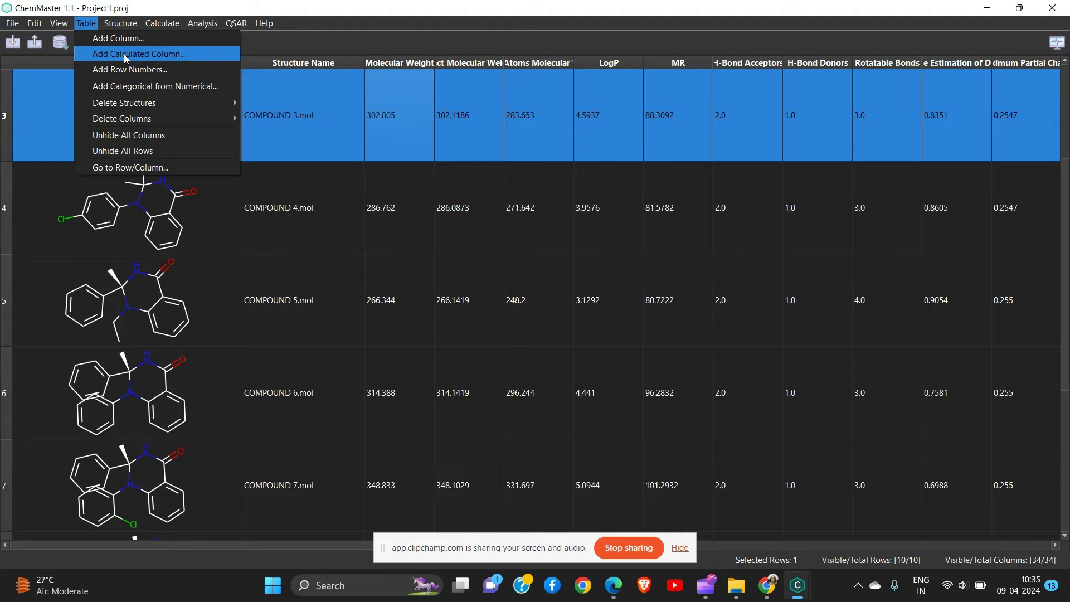
pyautogui.click(168, 166)
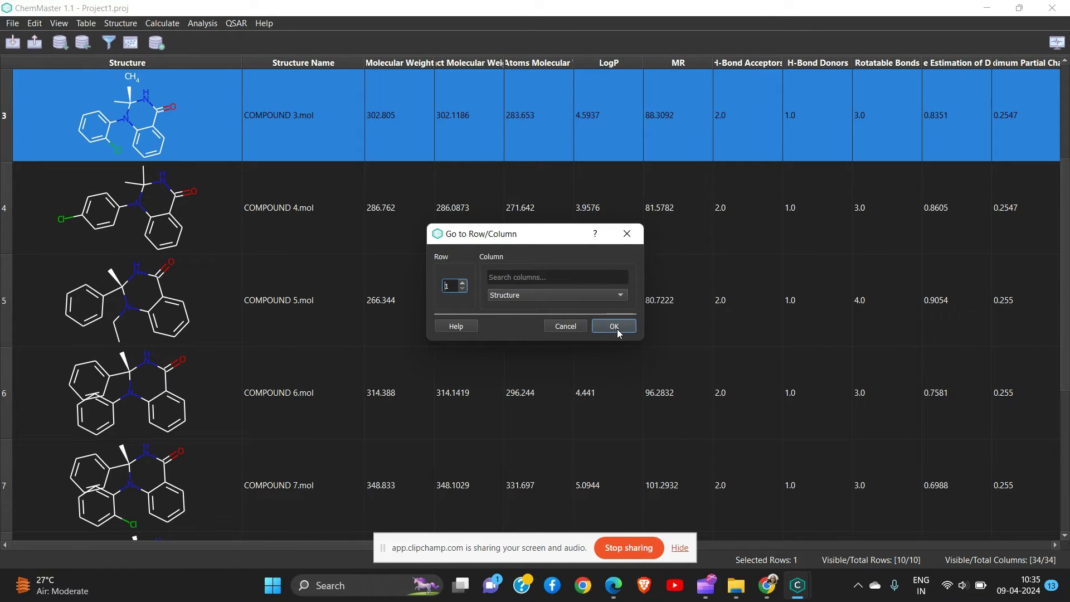
pyautogui.click(627, 234)
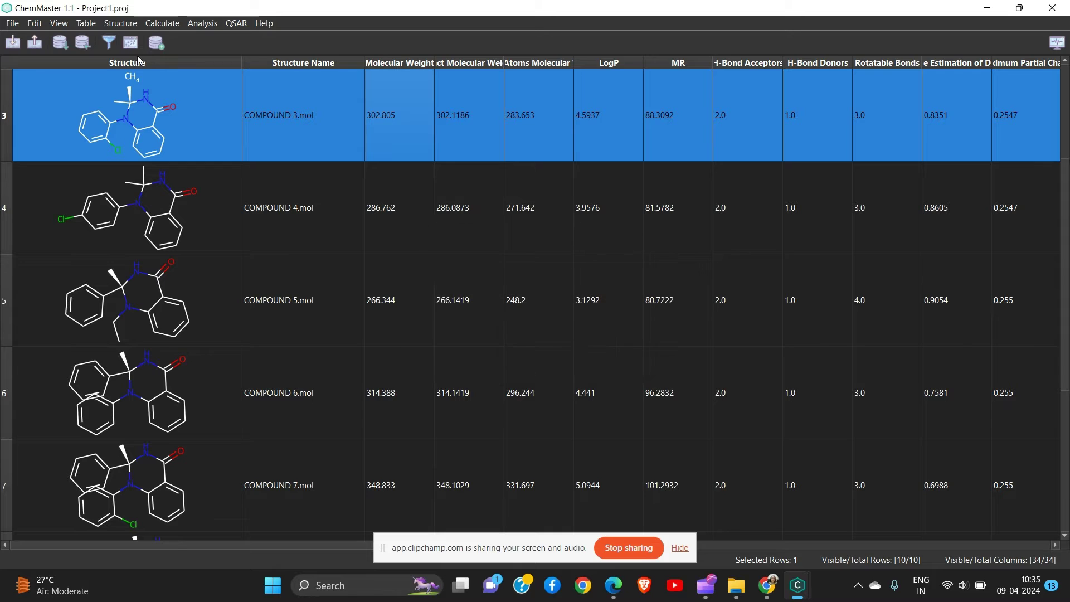
pyautogui.click(87, 23)
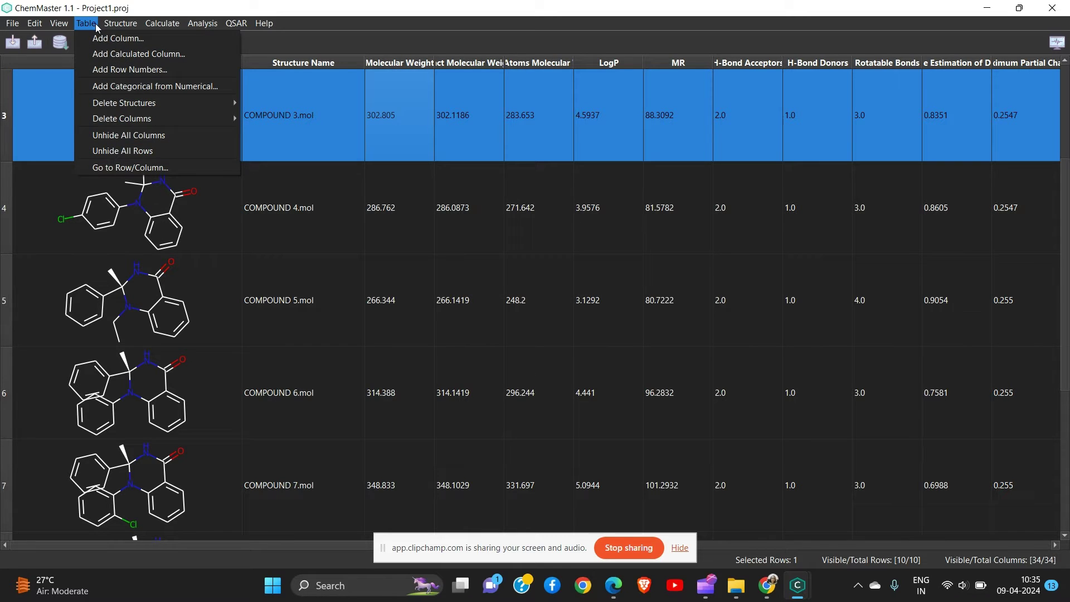
pyautogui.click(494, 185)
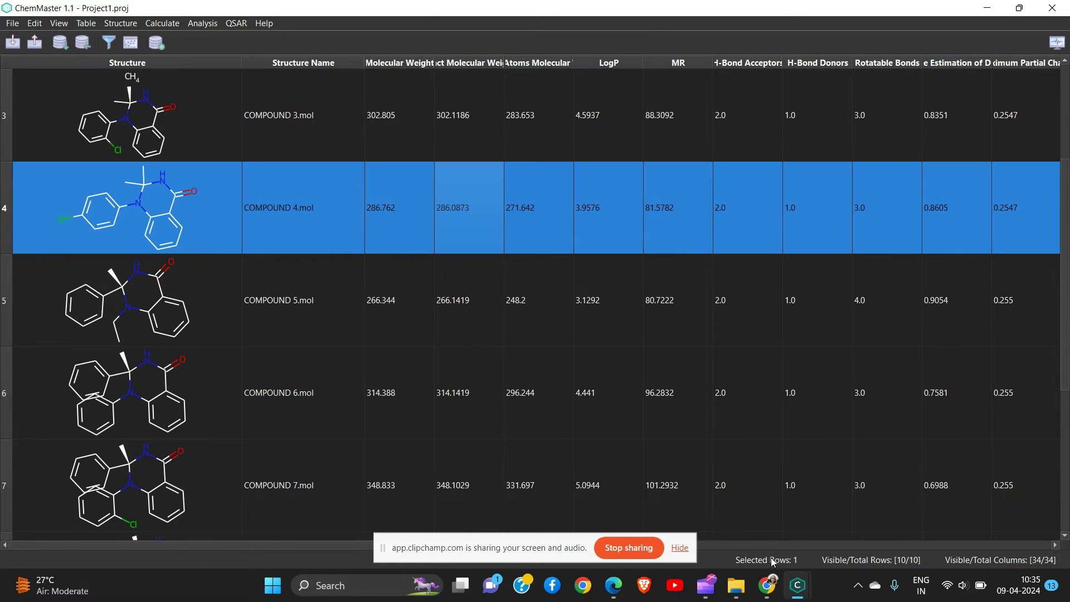
# Step: Scroll to the IC50 column and keep compound 5's IC50 at 18.6
pyautogui.hscroll(5, 1039, 511)
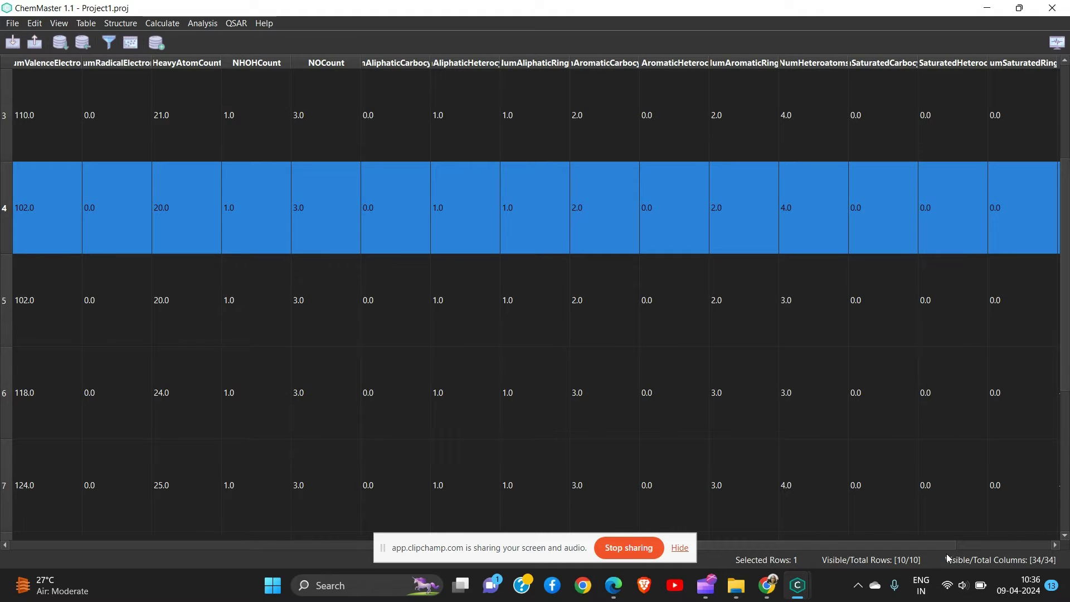
pyautogui.hscroll(3, 939, 548)
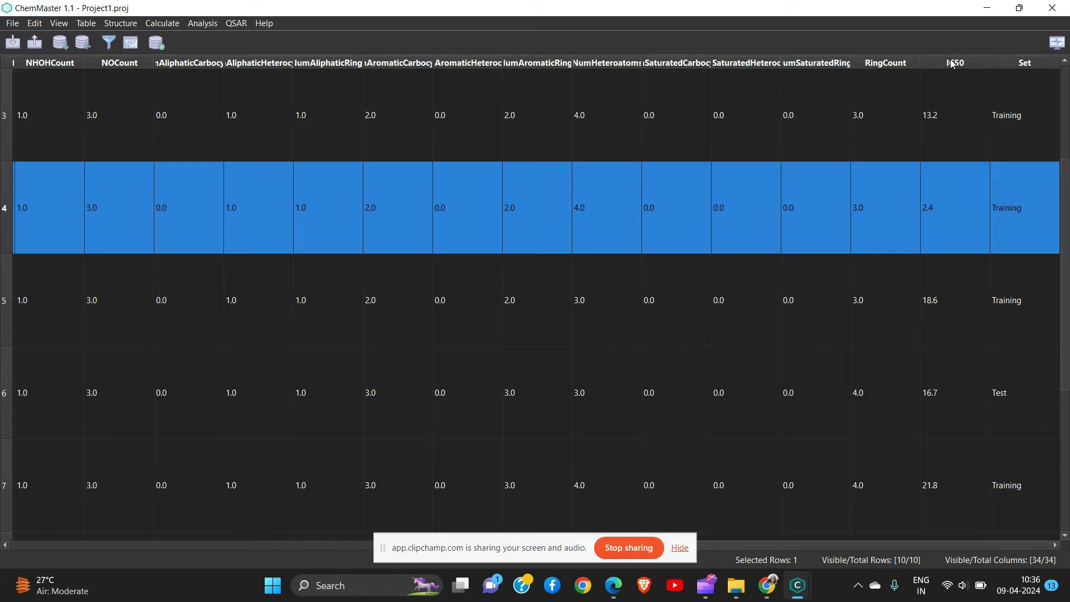
pyautogui.doubleClick(970, 275)
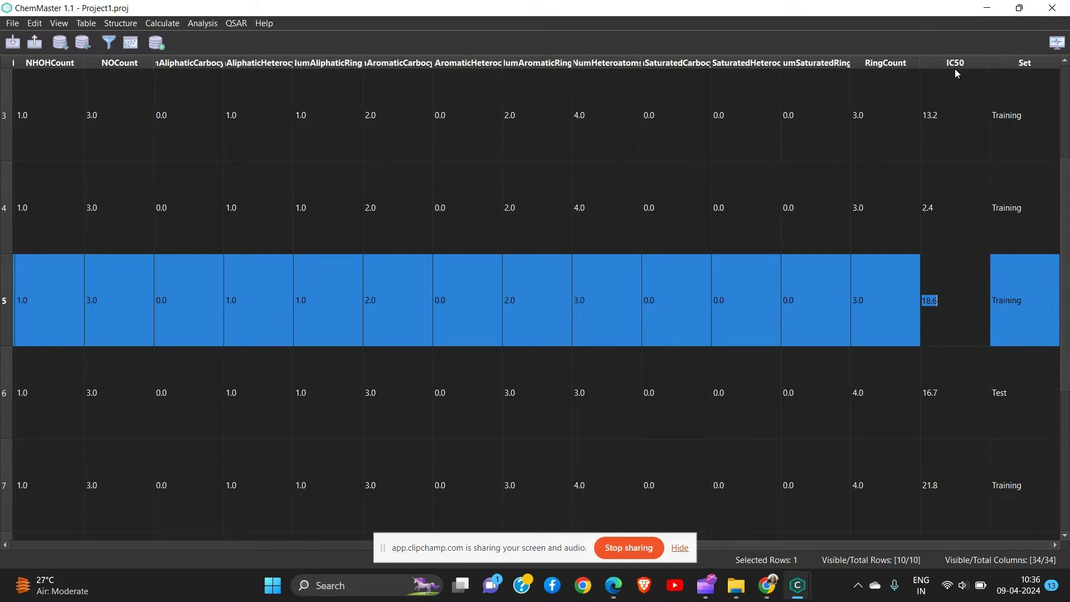
pyautogui.press('Return')
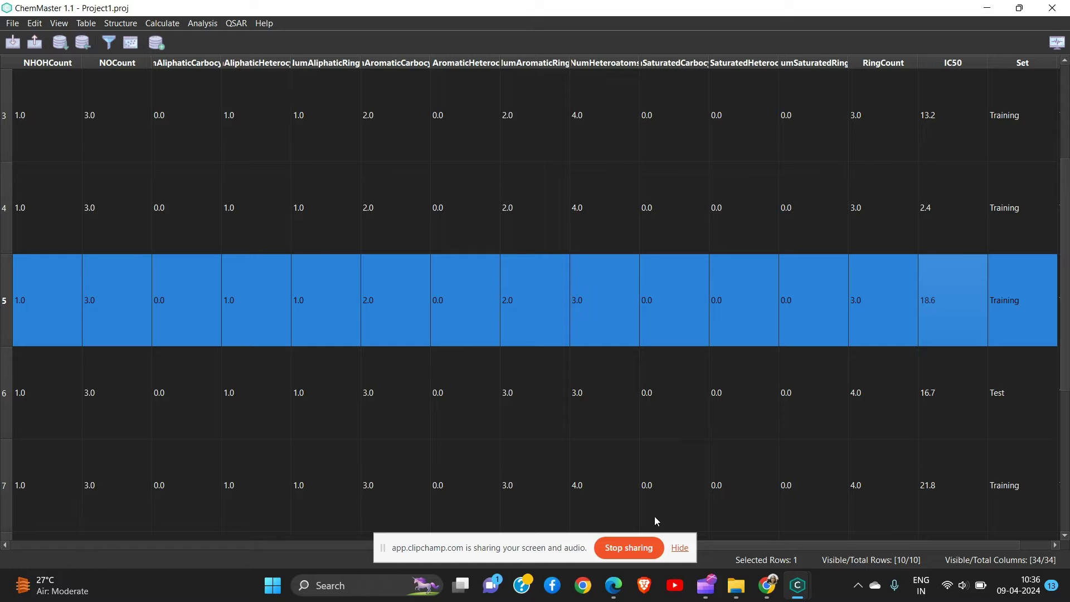
pyautogui.click(239, 24)
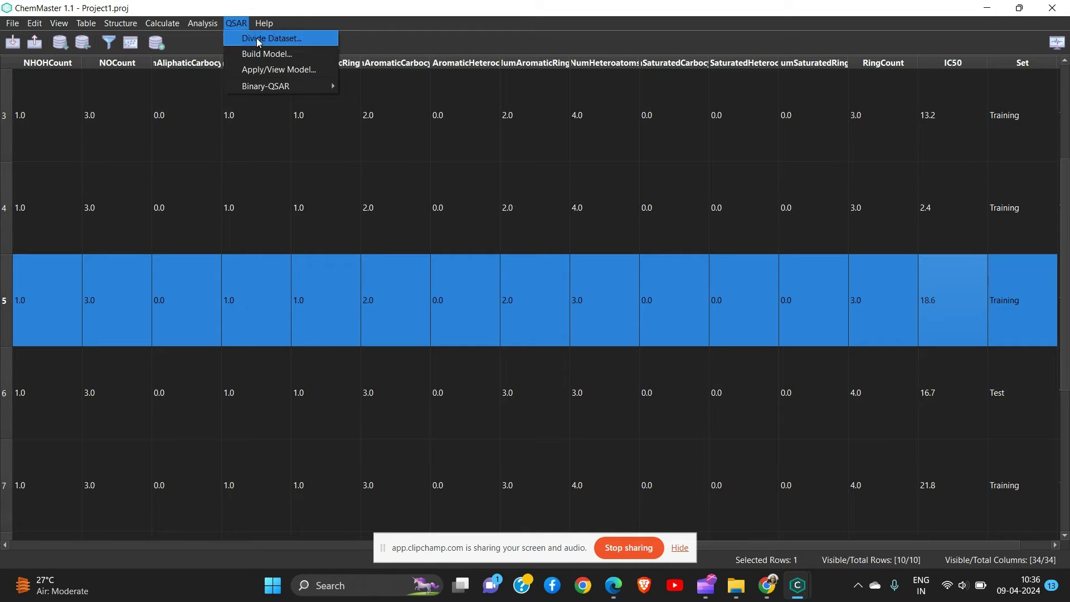
pyautogui.click(264, 54)
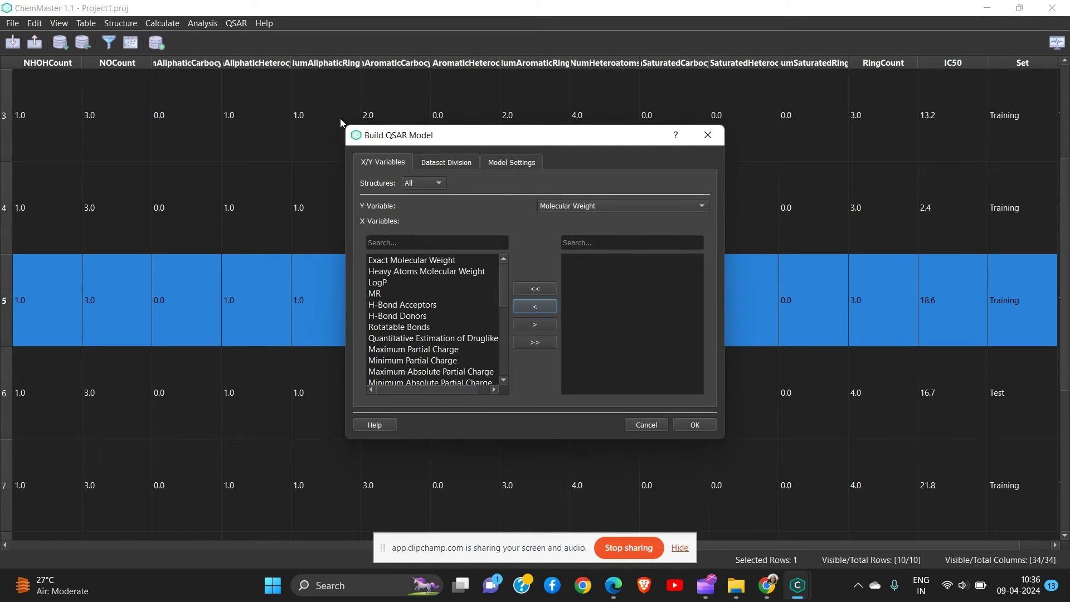
pyautogui.click(570, 206)
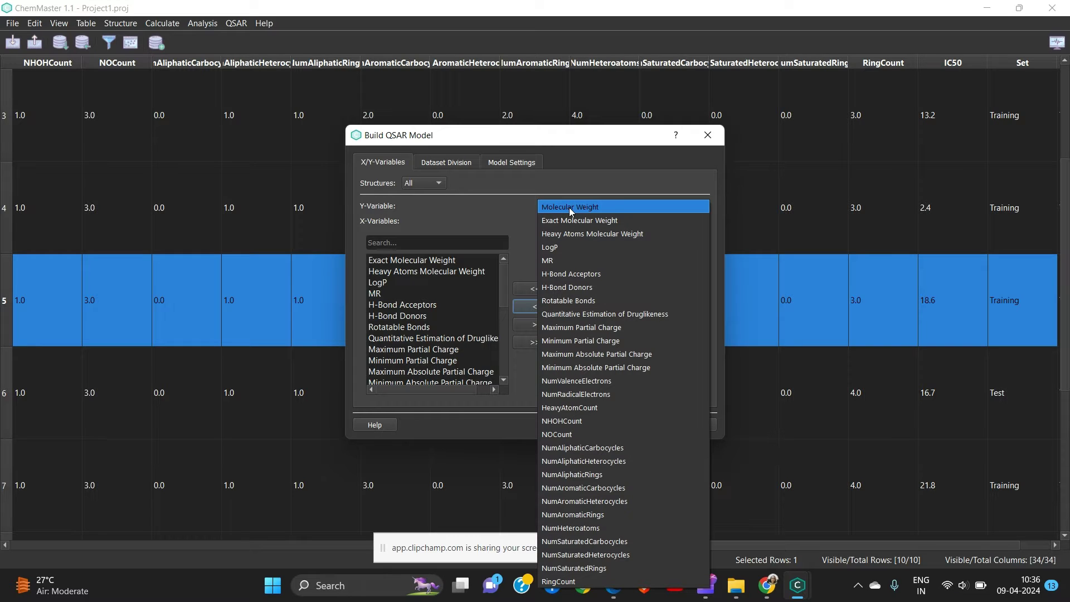
pyautogui.press('Down')
pyautogui.press('Down')
pyautogui.press('Down')
pyautogui.press('Down')
pyautogui.press('Down')
pyautogui.press('Down')
pyautogui.press('Down')
pyautogui.press('Down')
pyautogui.press('Down')
pyautogui.press('Down')
pyautogui.press('Down')
pyautogui.press('Down')
pyautogui.press('Down')
pyautogui.press('Down')
pyautogui.press('Down')
pyautogui.press('Down')
pyautogui.press('Down')
pyautogui.press('Down')
pyautogui.press('Down')
pyautogui.press('Down')
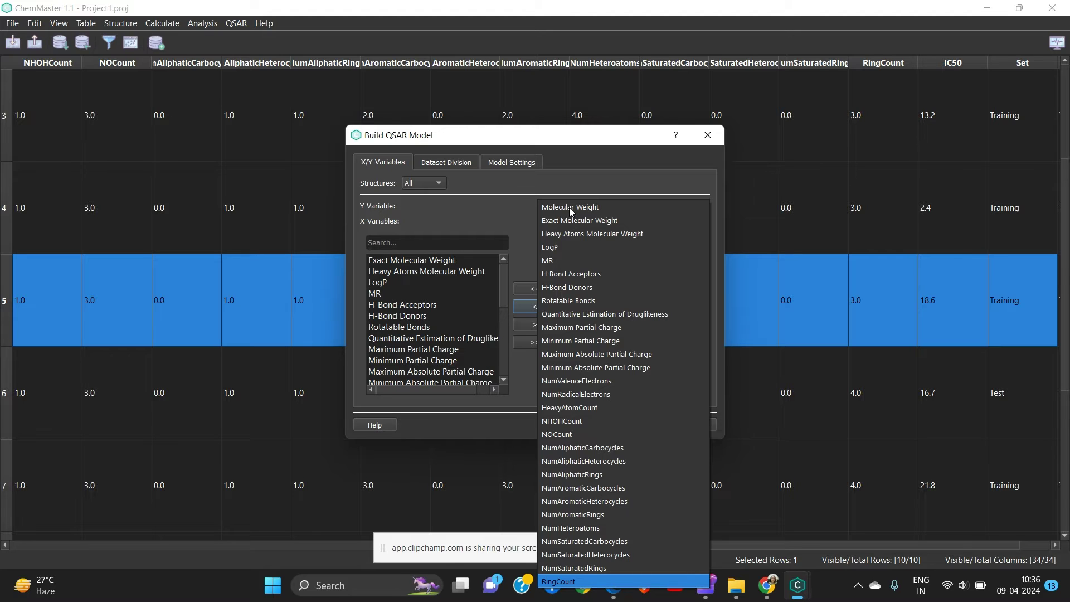
pyautogui.click(468, 239)
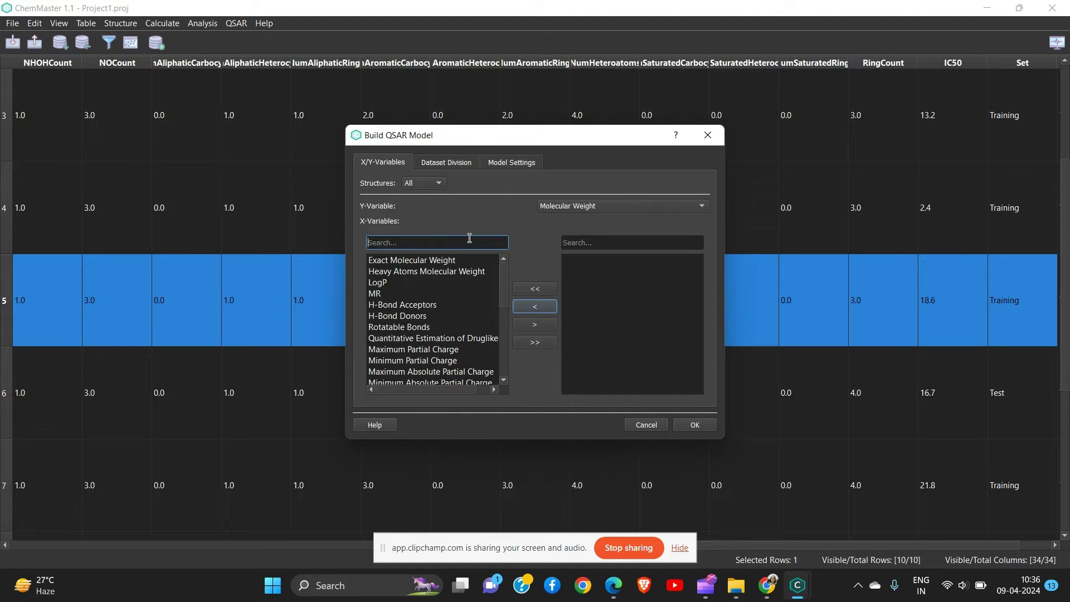
pyautogui.click(663, 425)
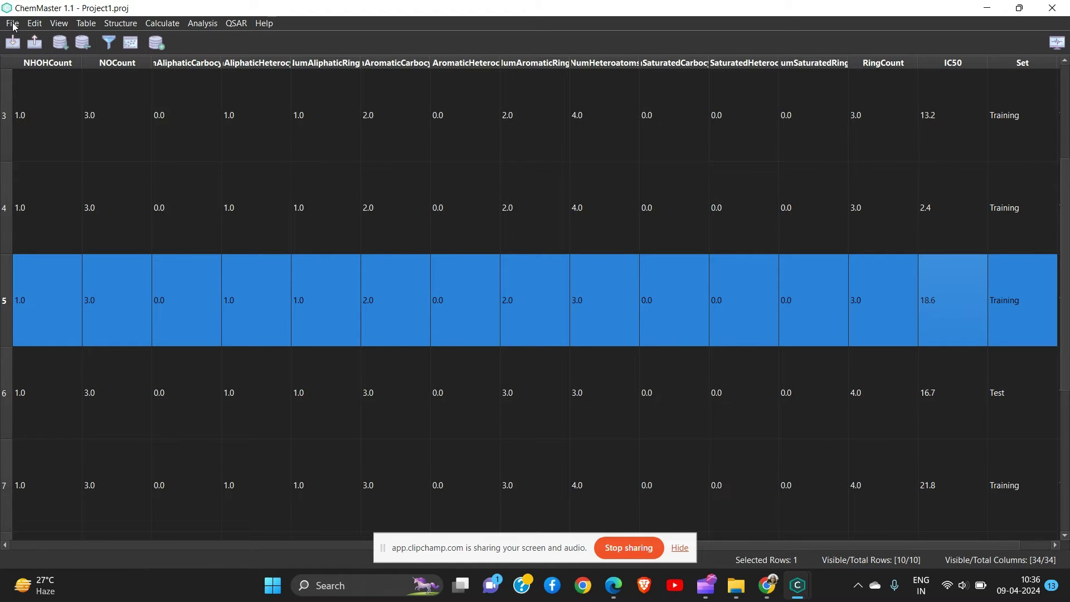
# Step: Save Project1 and close its window, confirming the prompt
pyautogui.click(12, 24)
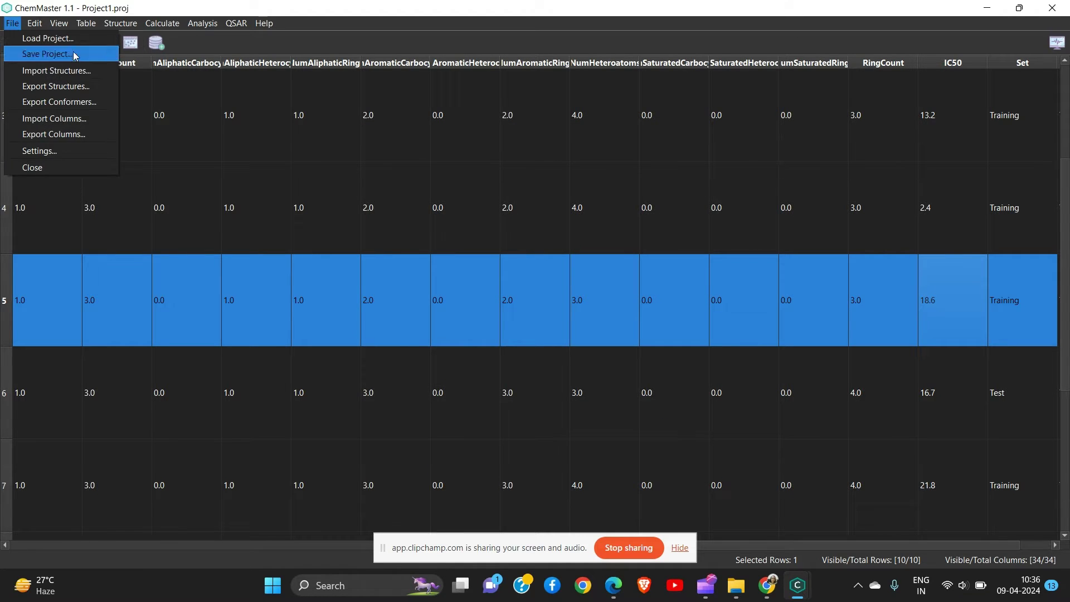
pyautogui.click(267, 146)
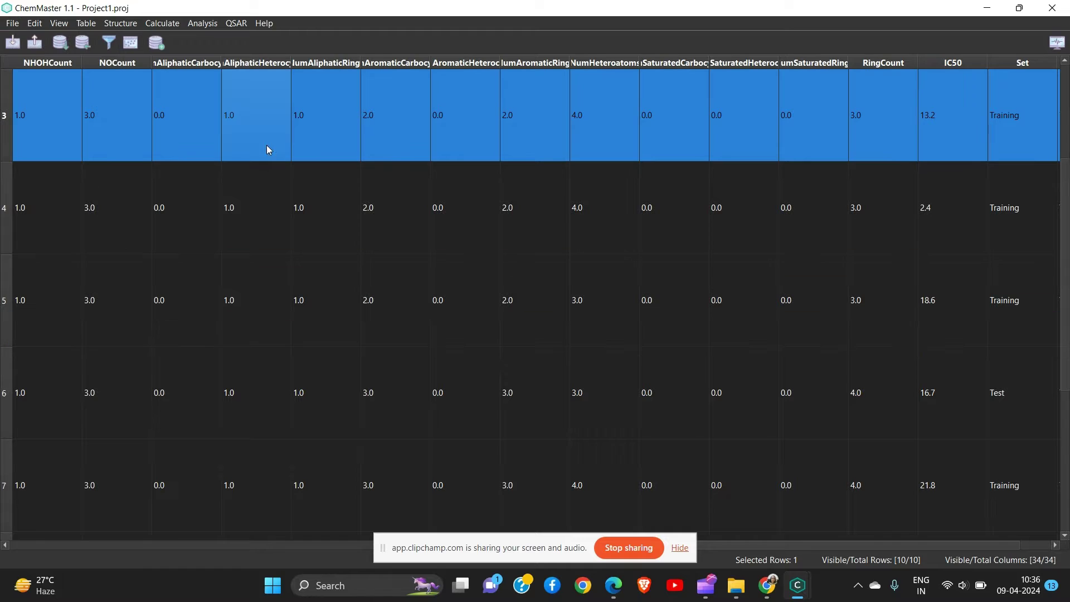
pyautogui.click(1062, 13)
pyautogui.press('Return')
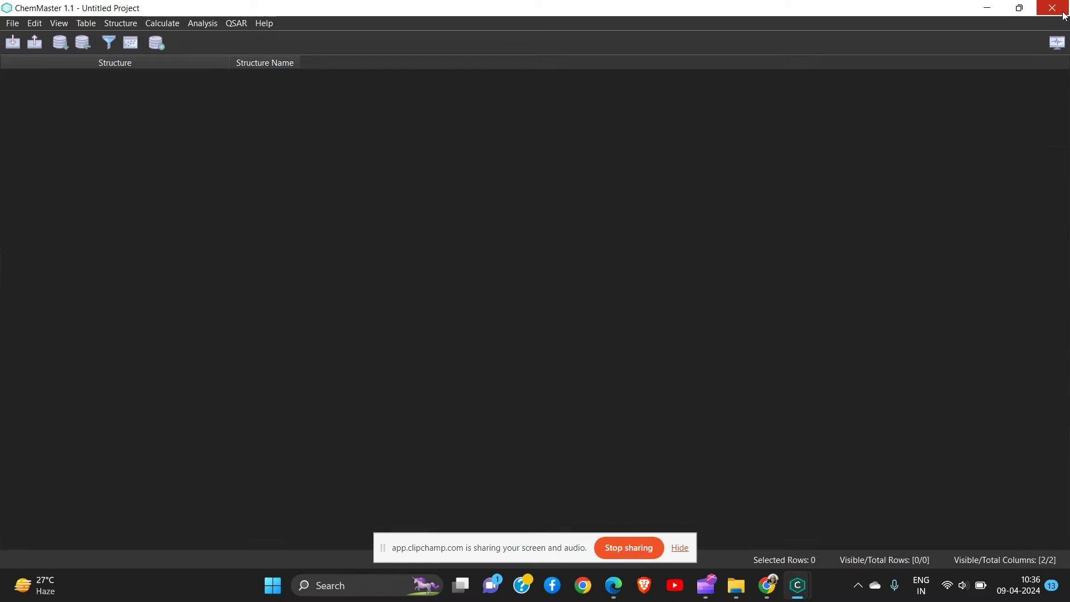
# Step: Open the Import Structures dialog and cancel it
pyautogui.click(12, 23)
pyautogui.click(277, 163)
pyautogui.click(14, 42)
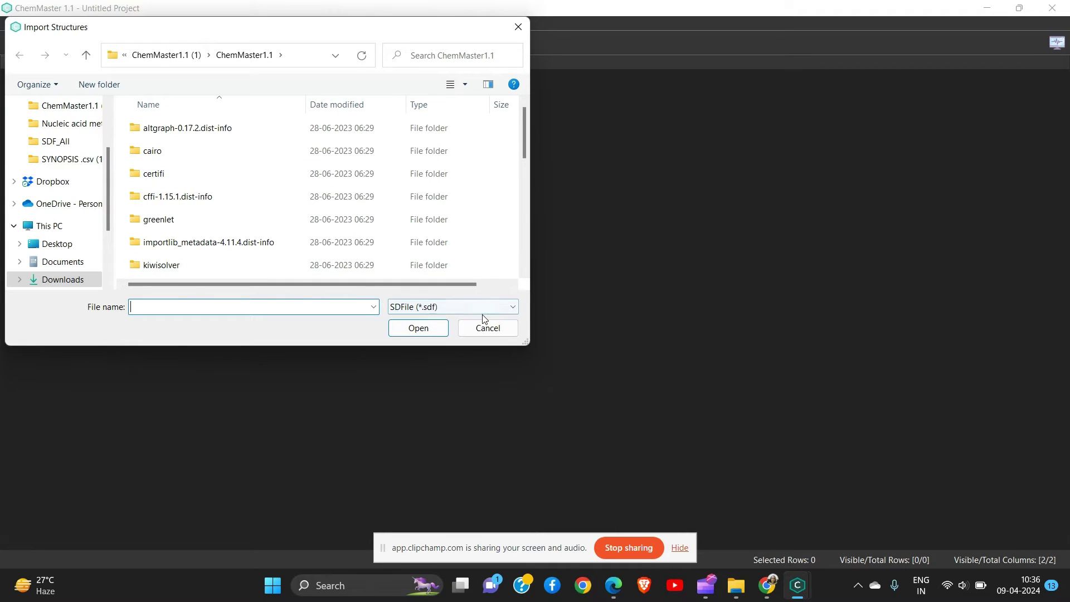
pyautogui.click(494, 328)
pyautogui.click(12, 23)
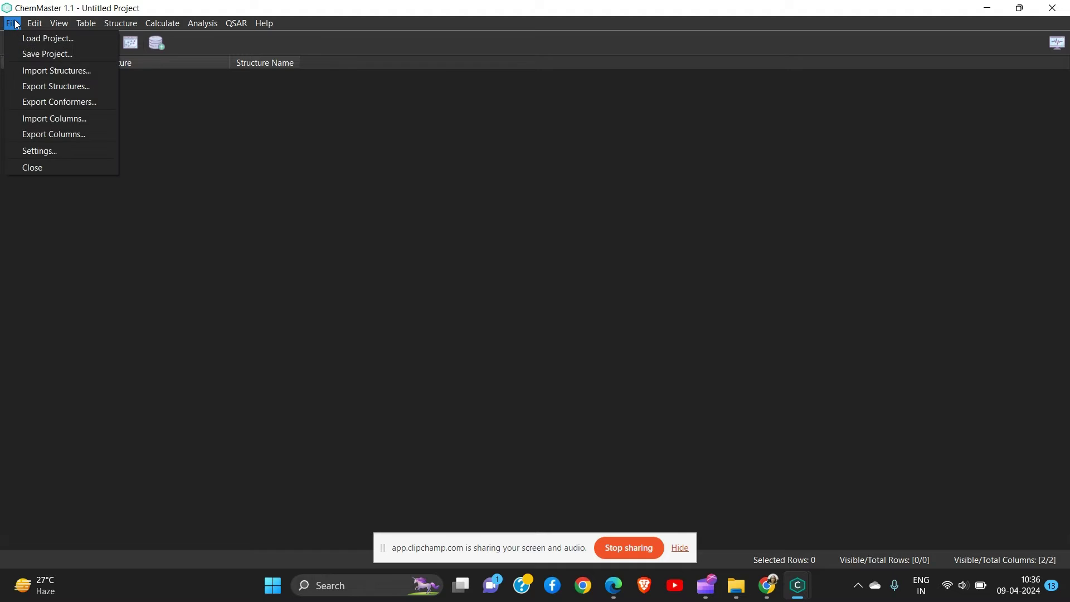
# Step: Start a column import, enter '10' as the CSV file name, and open the ChemMaster1.1 folder
pyautogui.click(77, 126)
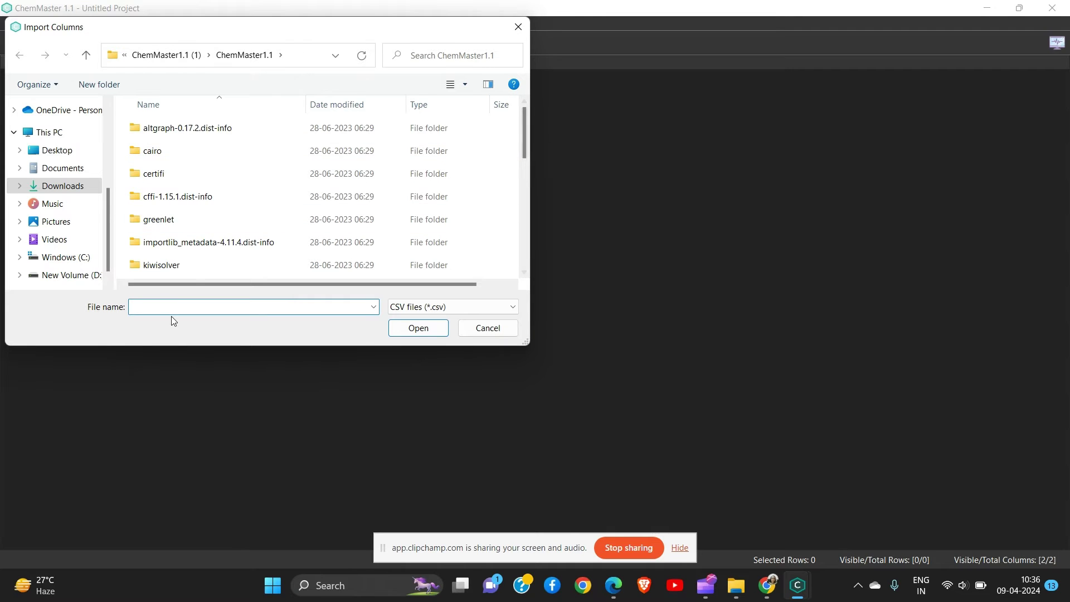
pyautogui.write('10')
pyautogui.click(162, 55)
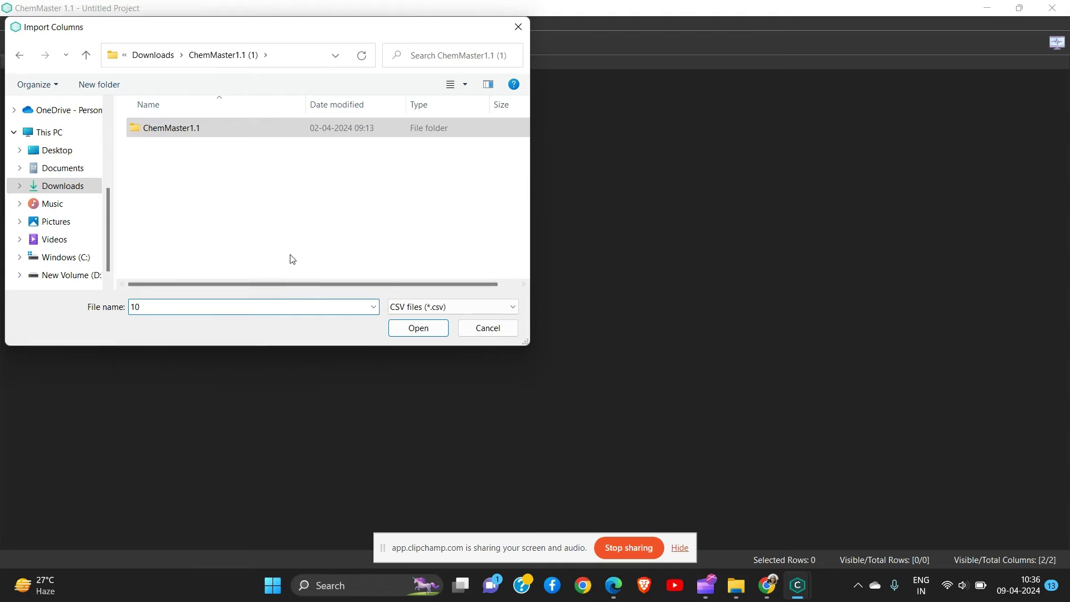
pyautogui.click(206, 171)
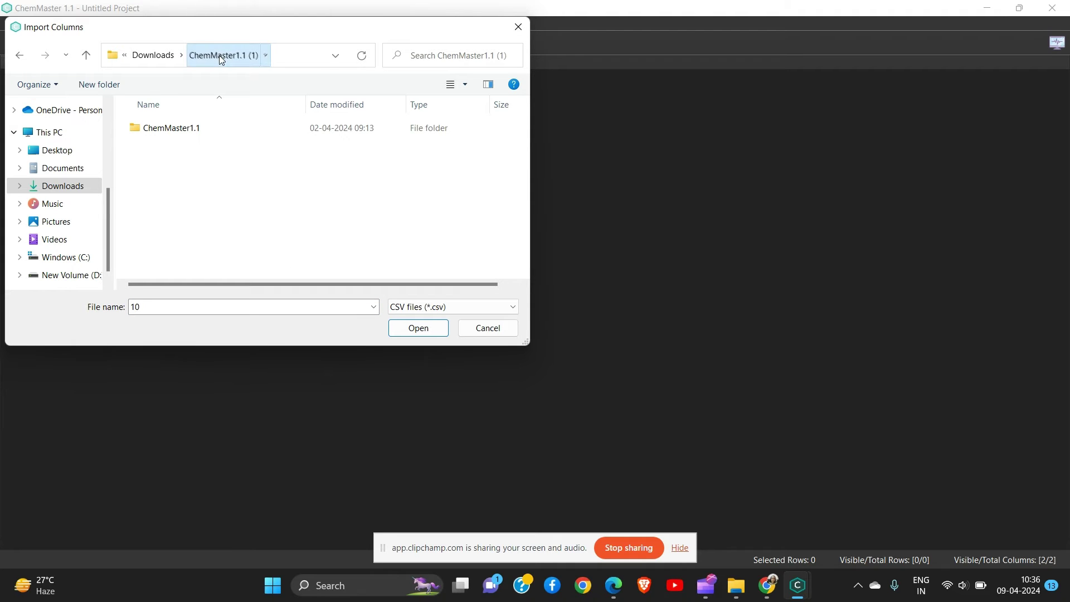
pyautogui.click(198, 302)
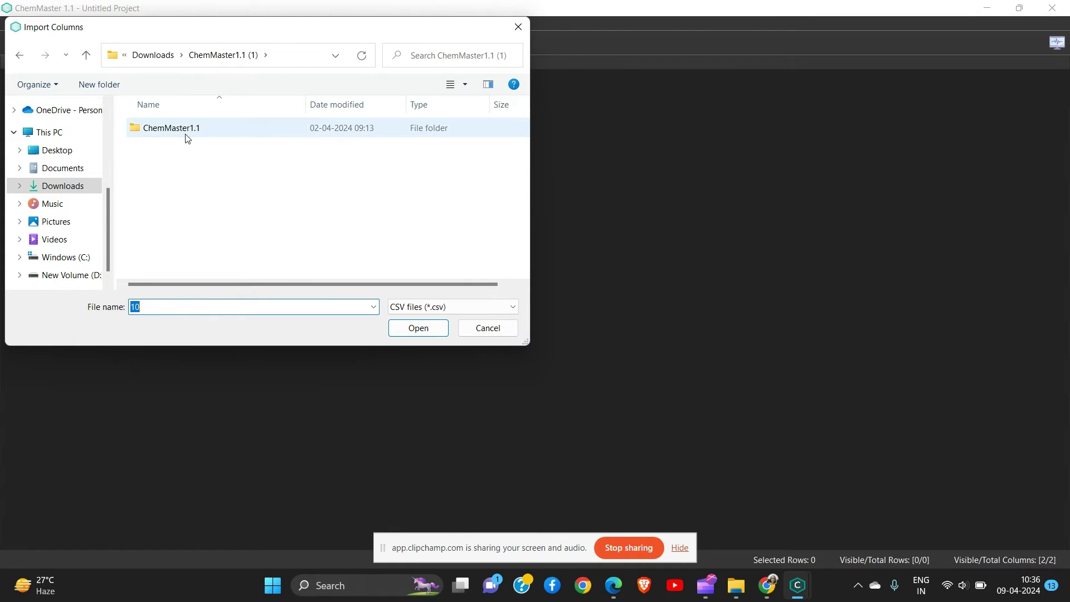
pyautogui.doubleClick(187, 136)
pyautogui.click(196, 305)
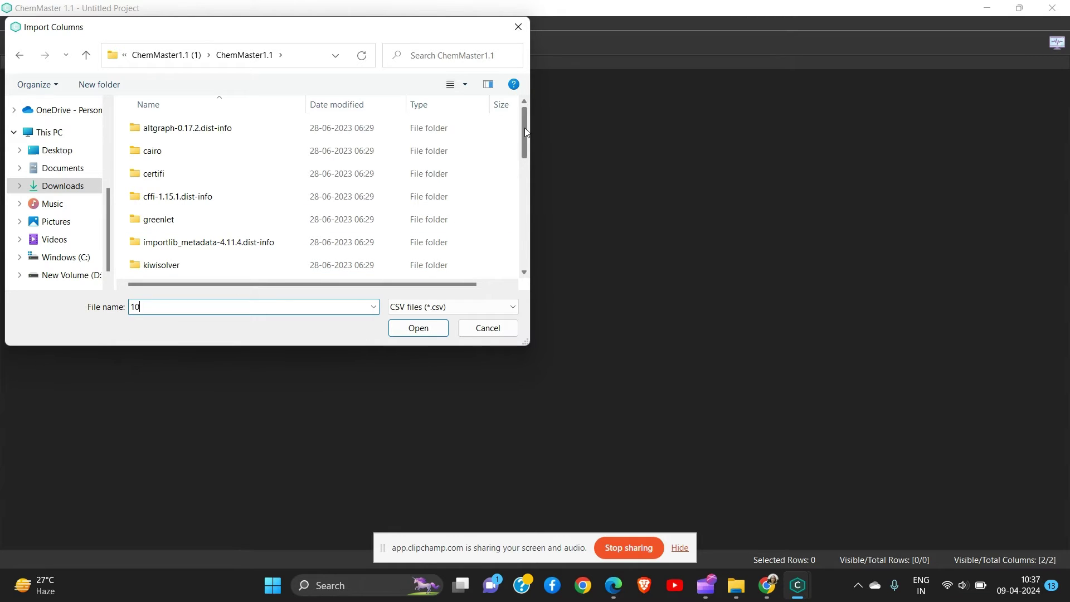
# Step: Browse the folder list, return to ChemMaster1.1 (1), and cancel the column import
pyautogui.scroll(-5, 516, 178)
pyautogui.scroll(5, 515, 178)
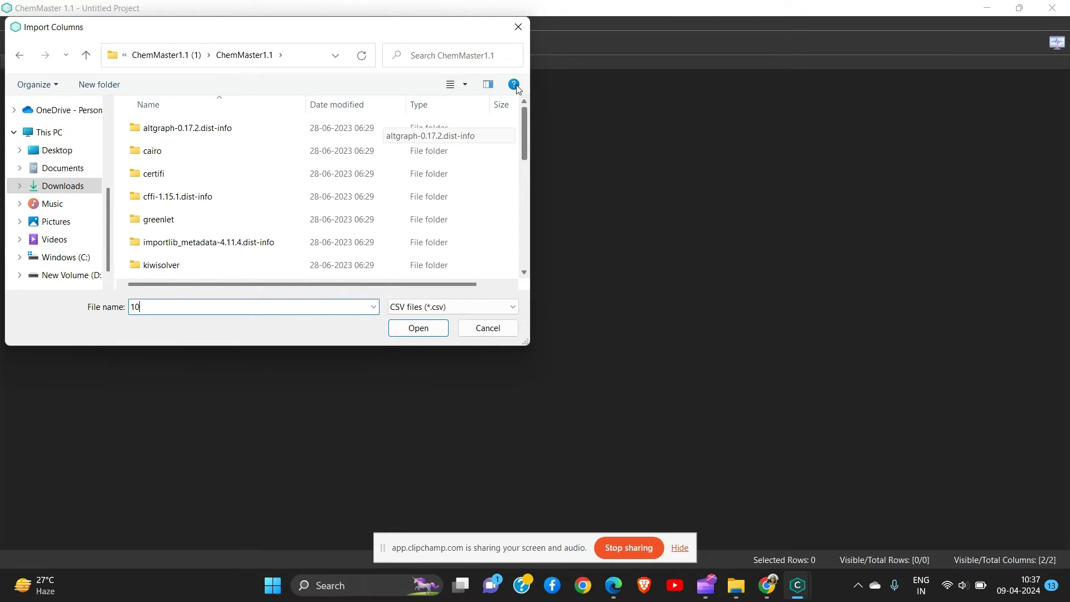
pyautogui.click(164, 199)
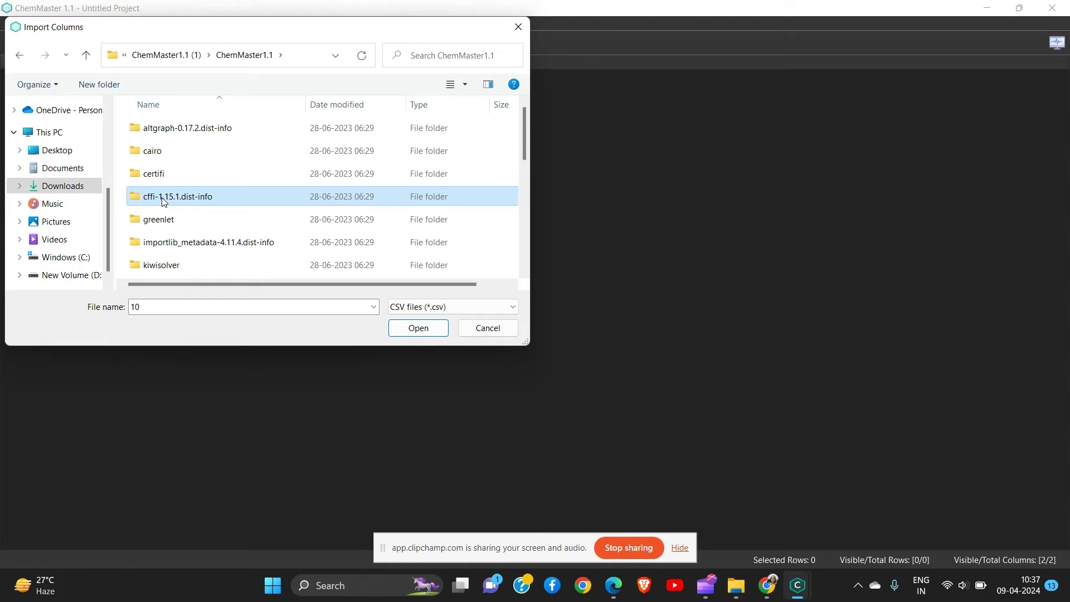
pyautogui.press('Up')
pyautogui.press('Up')
pyautogui.press('Up')
pyautogui.press('Down')
pyautogui.press('Down')
pyautogui.press('Down')
pyautogui.press('Down')
pyautogui.press('Down')
pyautogui.press('Down')
pyautogui.press('Down')
pyautogui.press('Down')
pyautogui.press('Down')
pyautogui.press('Down')
pyautogui.press('Down')
pyautogui.press('Down')
pyautogui.press('Down')
pyautogui.press('Down')
pyautogui.press('Down')
pyautogui.press('Down')
pyautogui.press('Down')
pyautogui.press('Down')
pyautogui.press('Down')
pyautogui.press('Down')
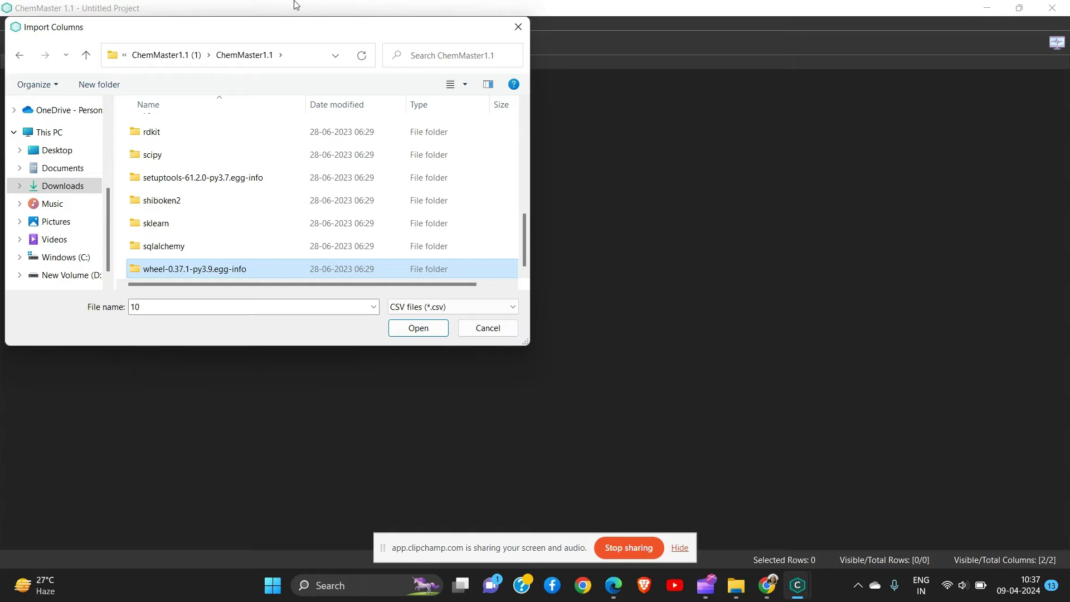
pyautogui.click(166, 55)
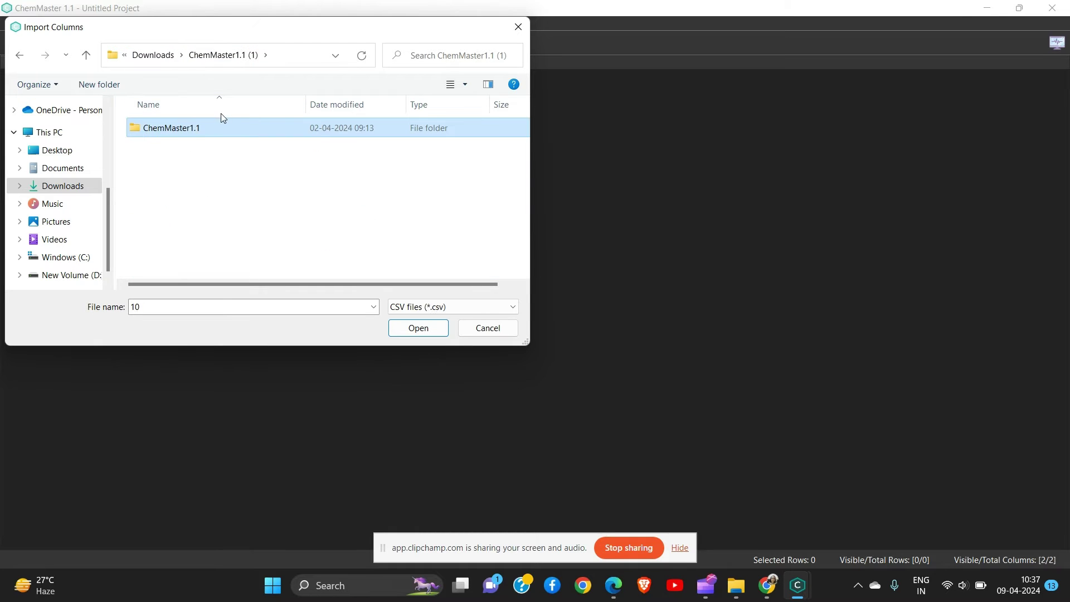
pyautogui.click(488, 329)
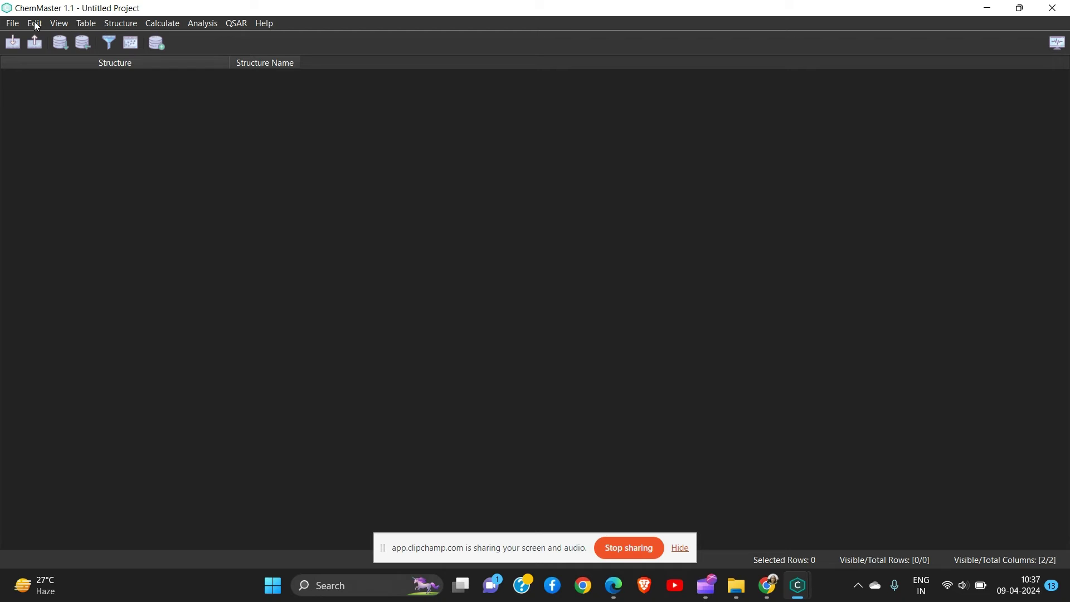
# Step: Reload Project1.proj from the ChemMaster1.1 (1) folder and maximize its window
pyautogui.click(14, 27)
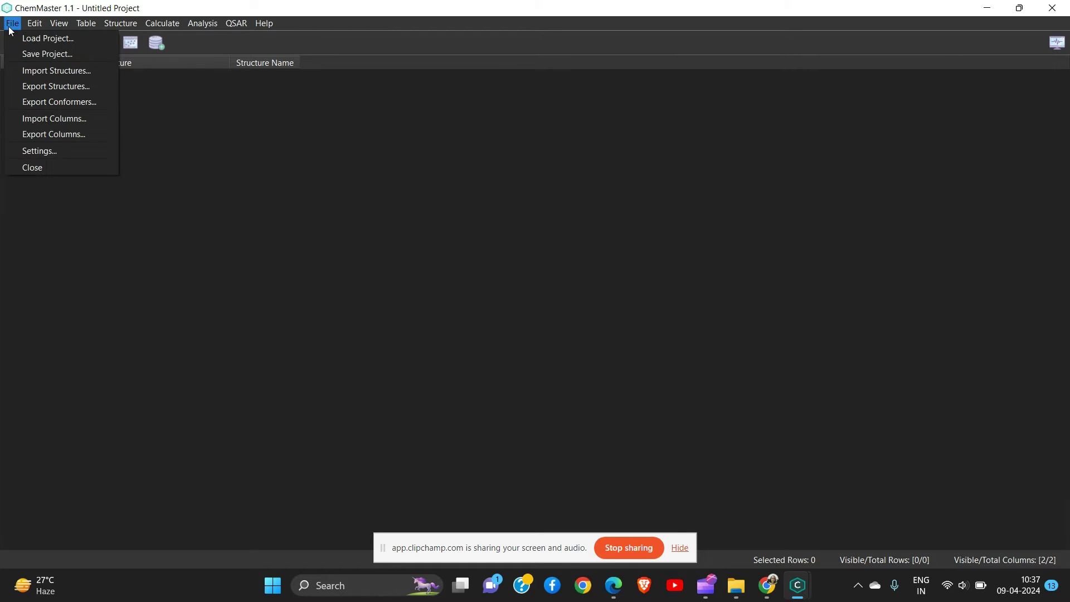
pyautogui.click(10, 28)
pyautogui.click(10, 26)
pyautogui.click(19, 37)
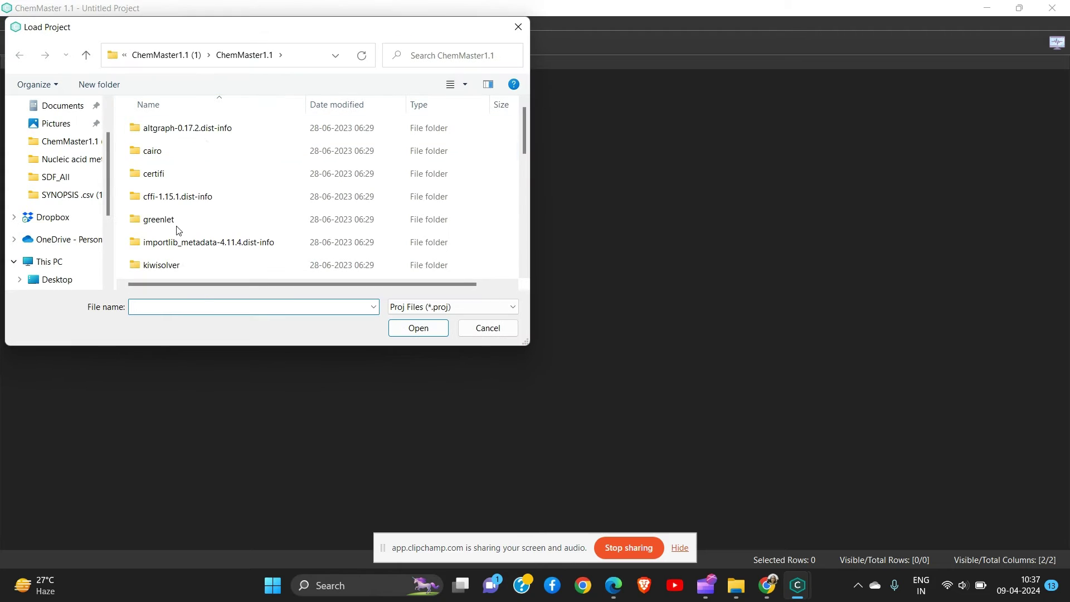
pyautogui.click(161, 55)
pyautogui.doubleClick(183, 152)
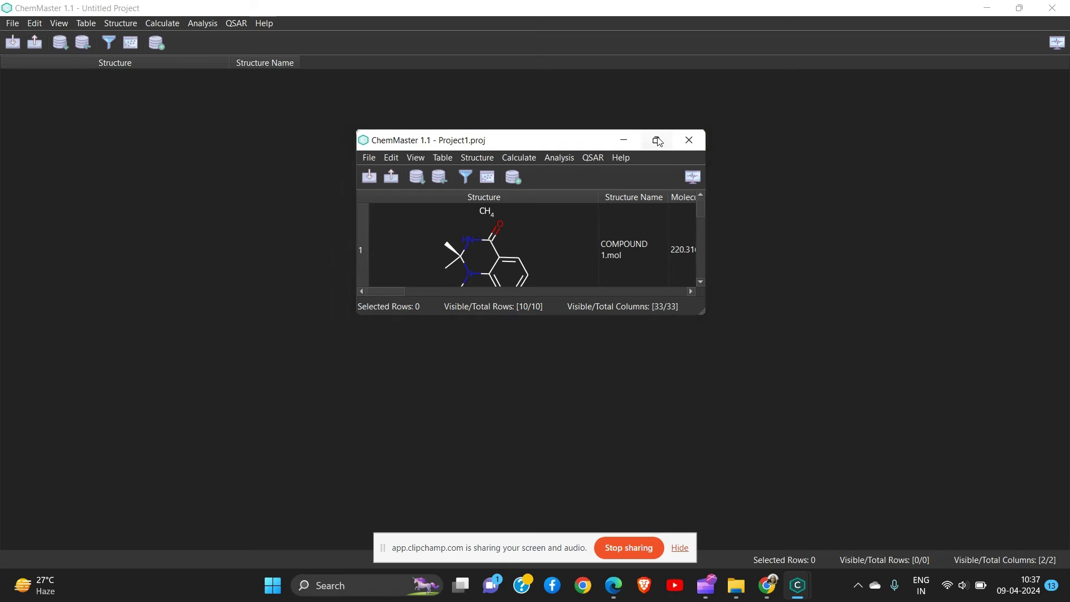
pyautogui.click(656, 140)
pyautogui.click(13, 43)
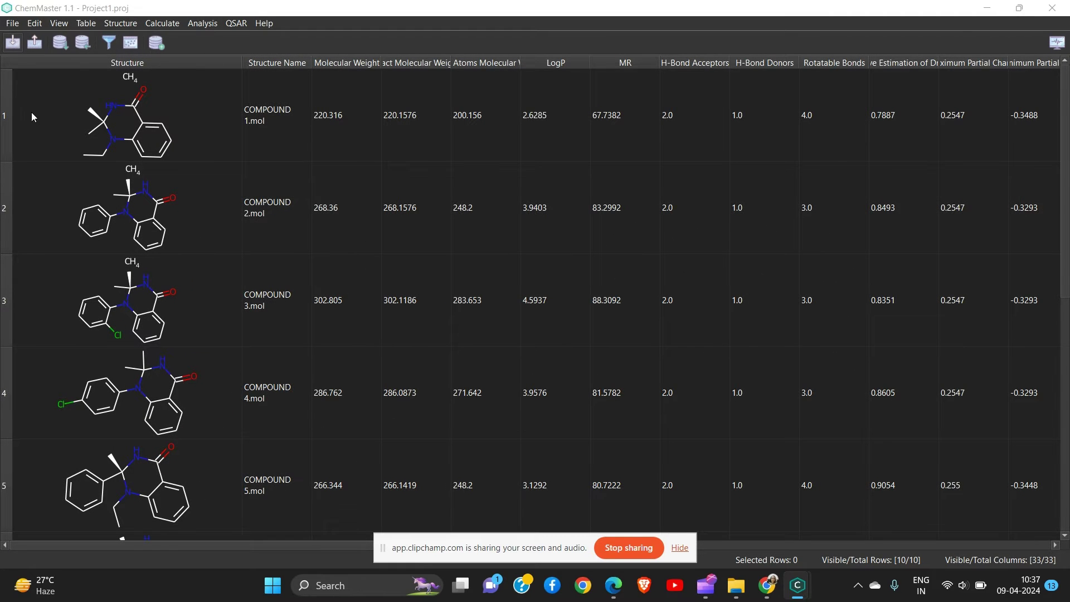
# Step: Cancel the structure import and export all columns with headers to 10cs.csv
pyautogui.click(480, 328)
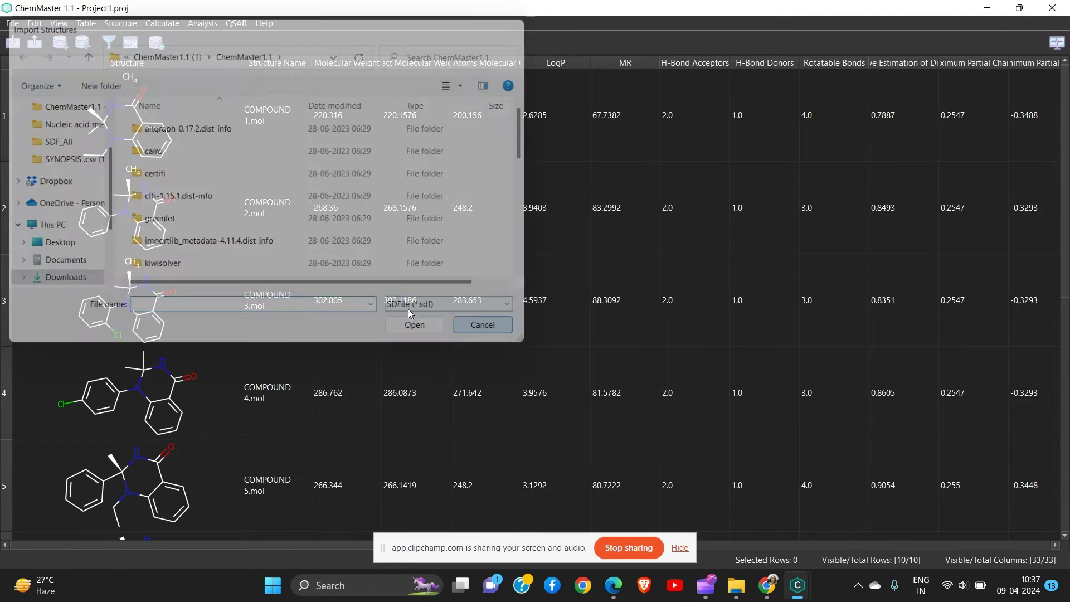
pyautogui.click(20, 26)
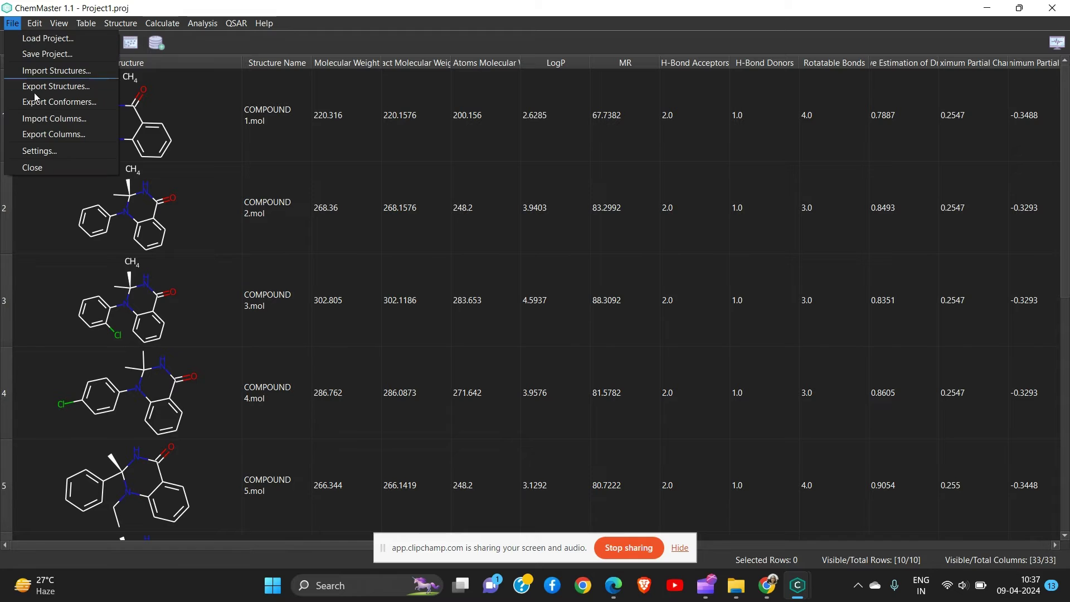
pyautogui.click(72, 134)
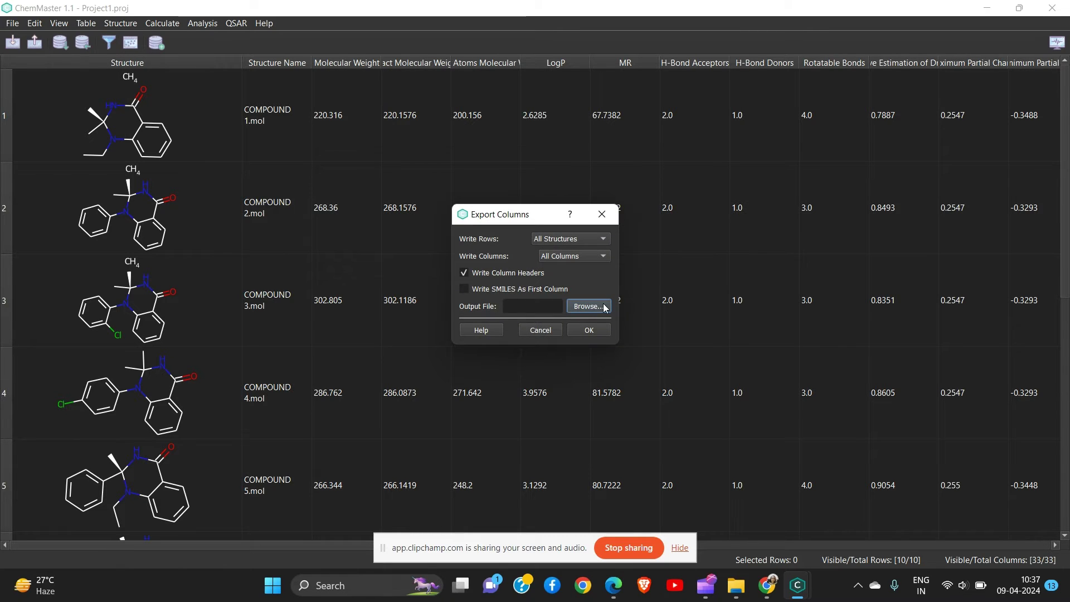
pyautogui.click(605, 307)
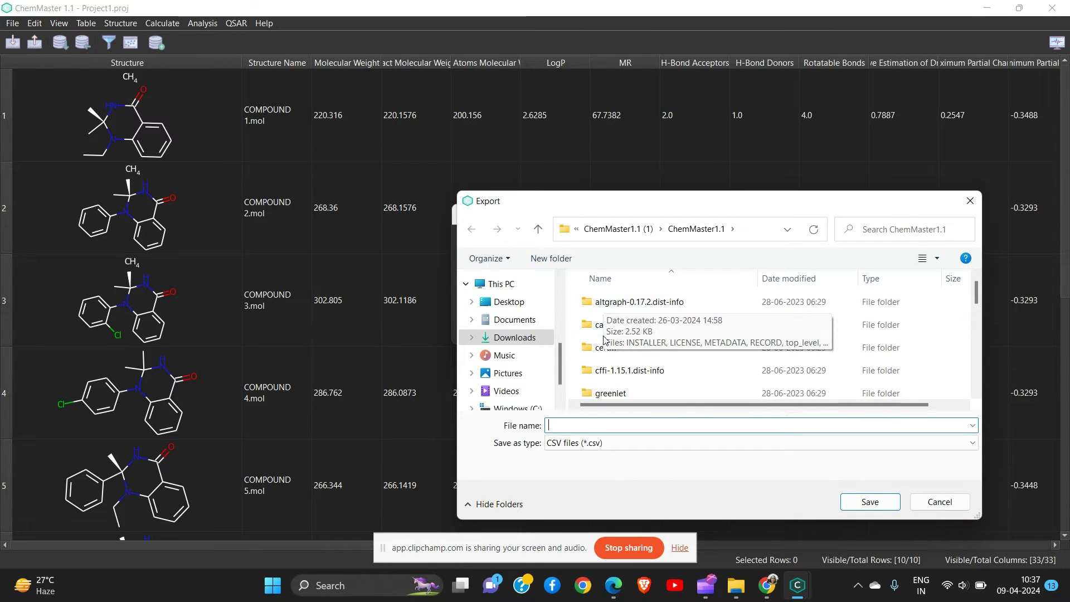
pyautogui.write('1')
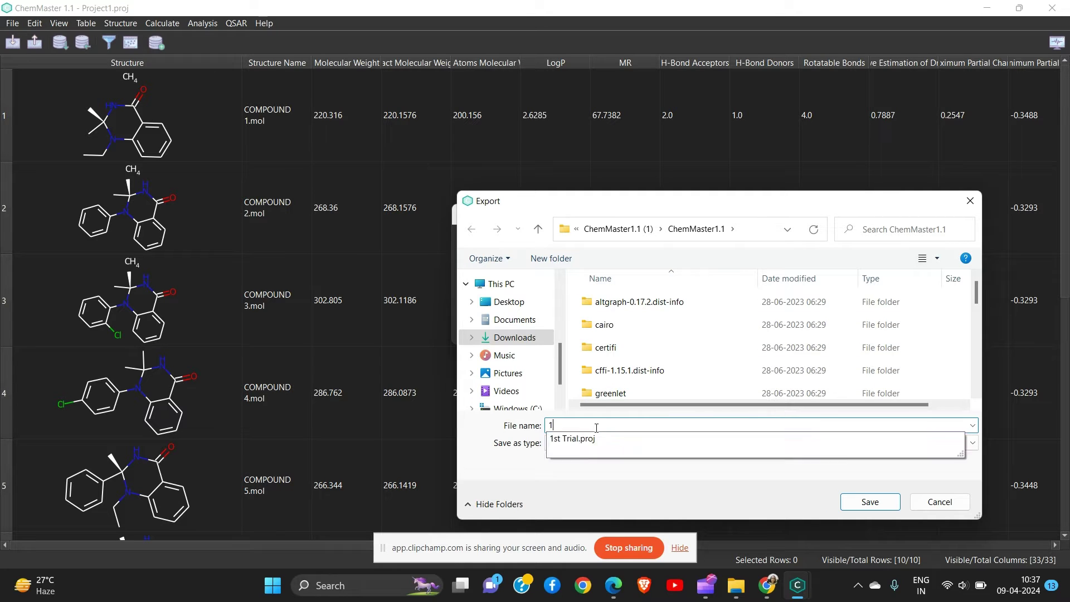
pyautogui.write('0')
pyautogui.write('co')
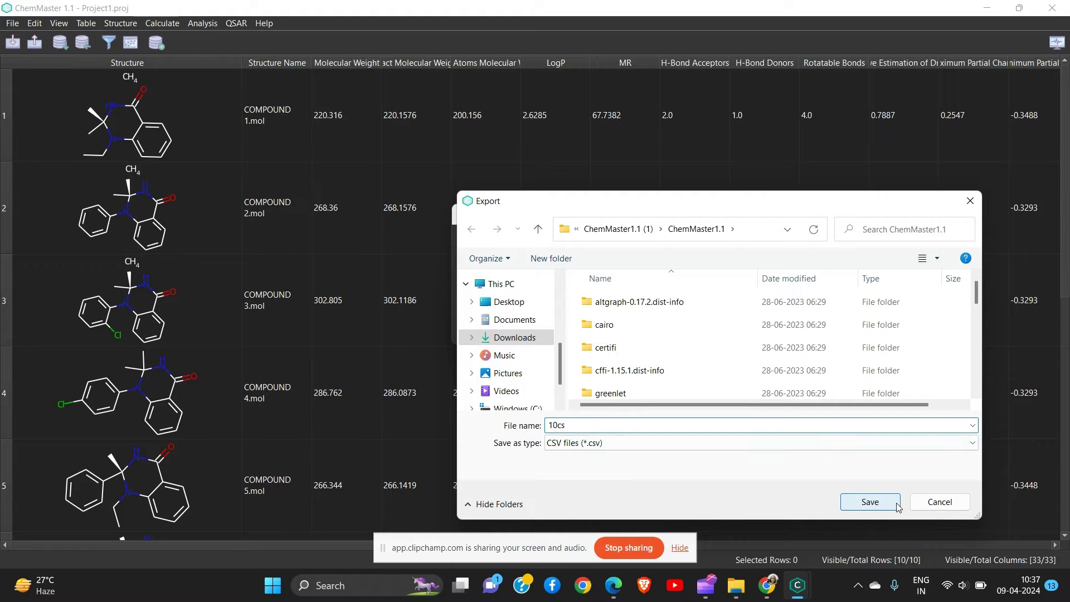
pyautogui.click(871, 502)
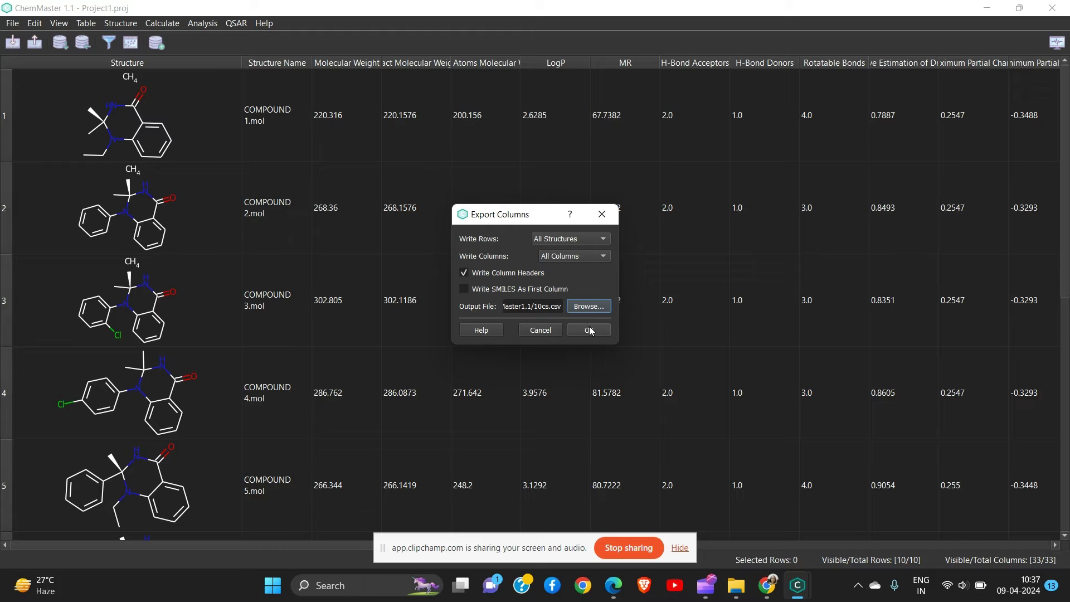
pyautogui.click(526, 304)
pyautogui.press('Left')
pyautogui.press('Left')
pyautogui.press('Left')
pyautogui.press('Left')
pyautogui.press('Left')
pyautogui.press('Left')
pyautogui.press('Left')
pyautogui.press('Left')
pyautogui.press('Left')
pyautogui.press('Left')
pyautogui.press('Left')
pyautogui.press('Left')
pyautogui.press('Left')
pyautogui.press('Left')
pyautogui.press('Left')
pyautogui.press('Left')
pyautogui.press('Left')
pyautogui.press('Right')
pyautogui.press('Right')
pyautogui.press('Right')
pyautogui.press('Right')
pyautogui.press('Right')
pyautogui.press('Right')
pyautogui.press('Right')
pyautogui.press('Right')
pyautogui.press('Right')
pyautogui.press('Right')
pyautogui.press('Right')
pyautogui.press('Right')
pyautogui.press('Right')
pyautogui.press('Right')
pyautogui.press('Right')
pyautogui.press('Right')
pyautogui.press('Right')
pyautogui.press('Right')
pyautogui.press('Right')
pyautogui.press('Right')
pyautogui.click(579, 331)
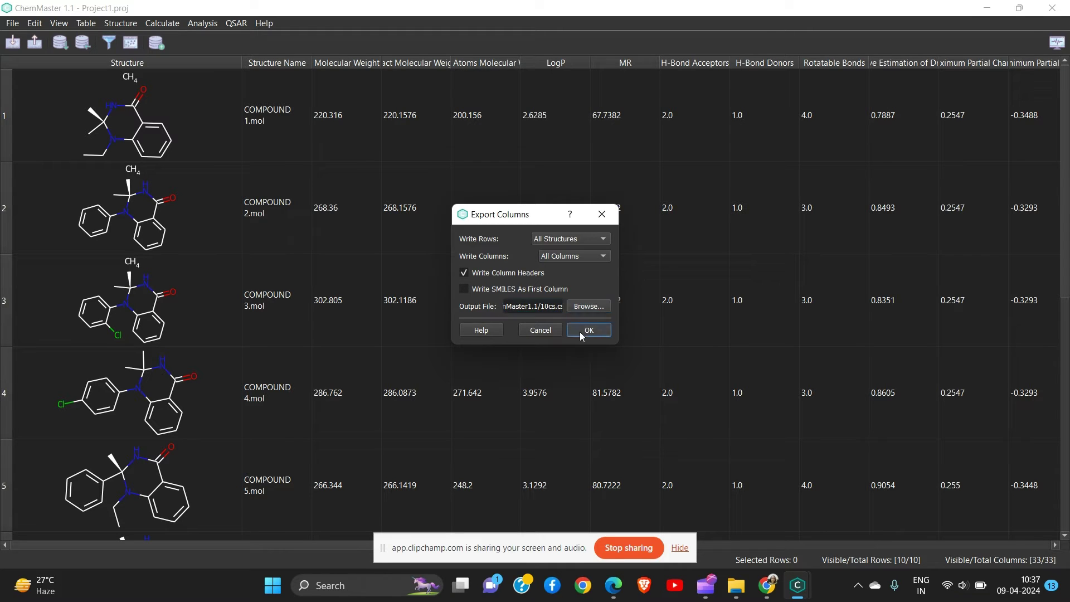
pyautogui.click(584, 293)
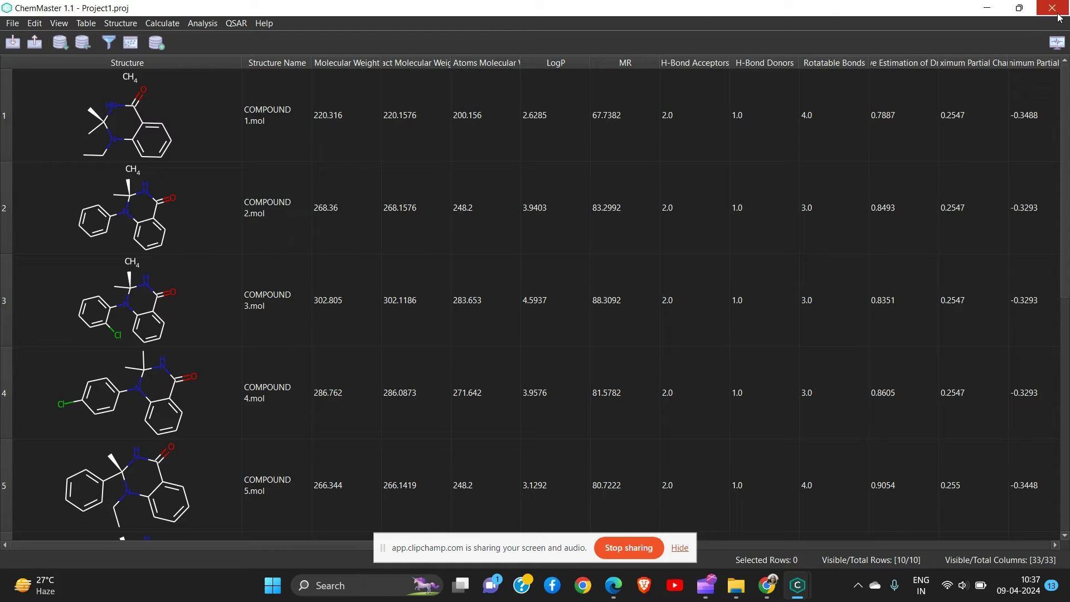
# Step: Close Project1 without saving, then try importing 10cs.csv as structures and dismiss the failure
pyautogui.click(1061, 8)
pyautogui.press('Return')
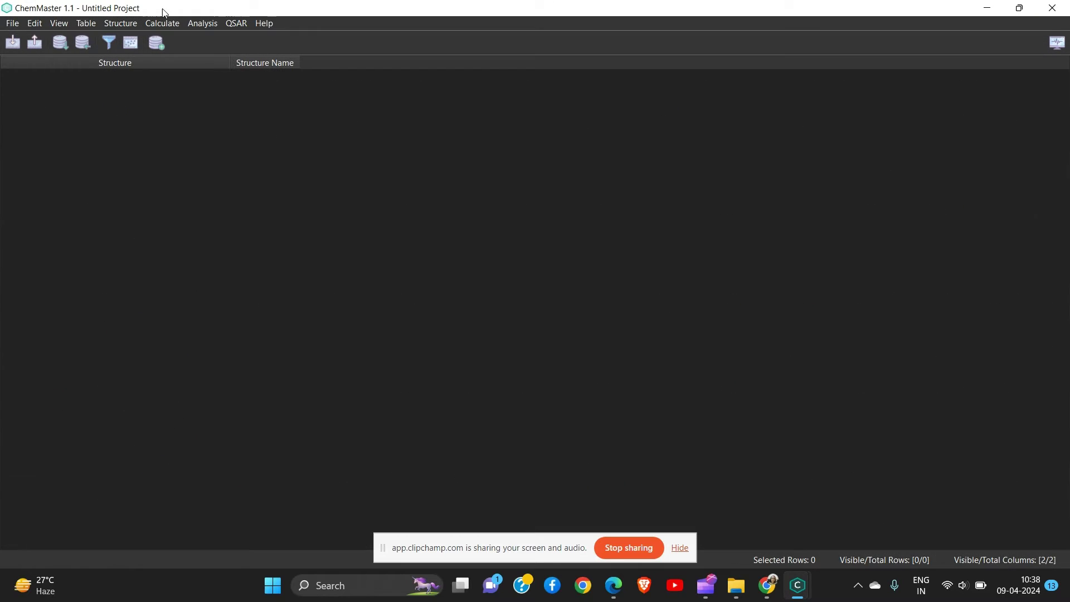
pyautogui.click(11, 41)
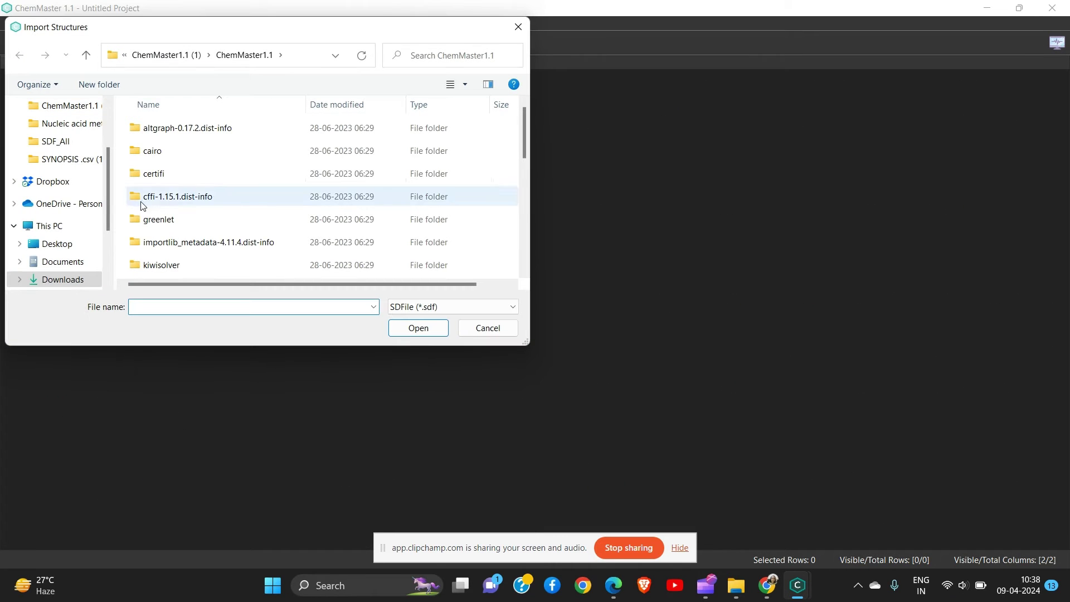
pyautogui.write('10')
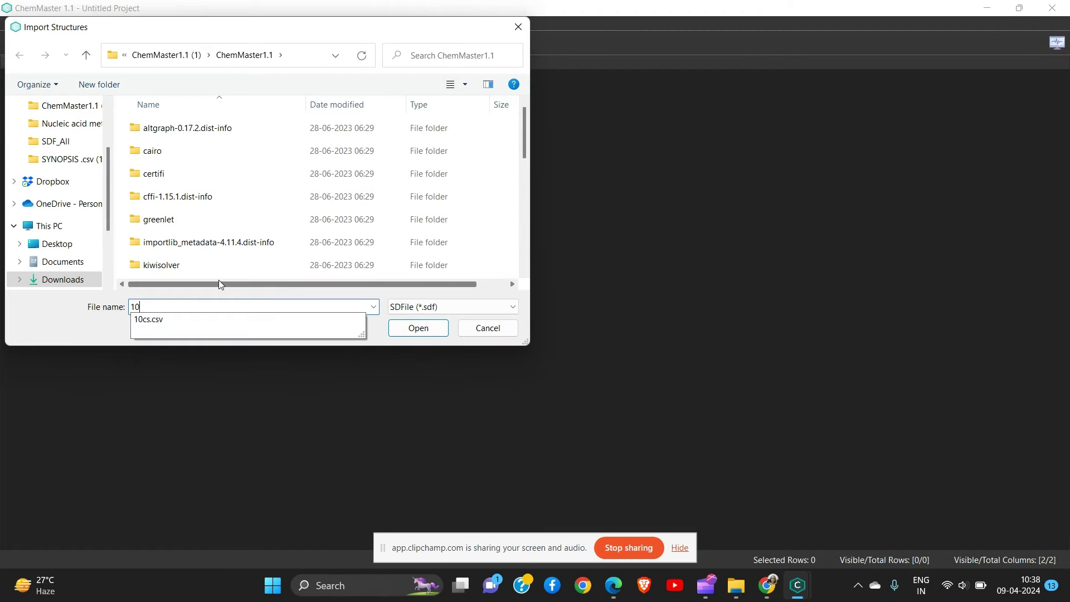
pyautogui.press('Down')
pyautogui.press('Return')
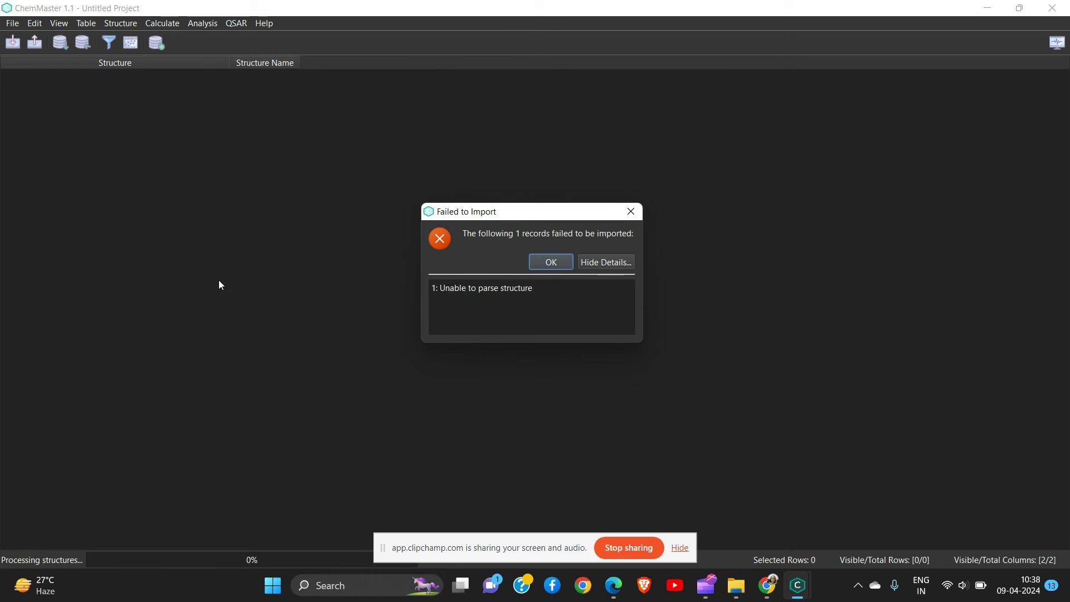
pyautogui.click(558, 265)
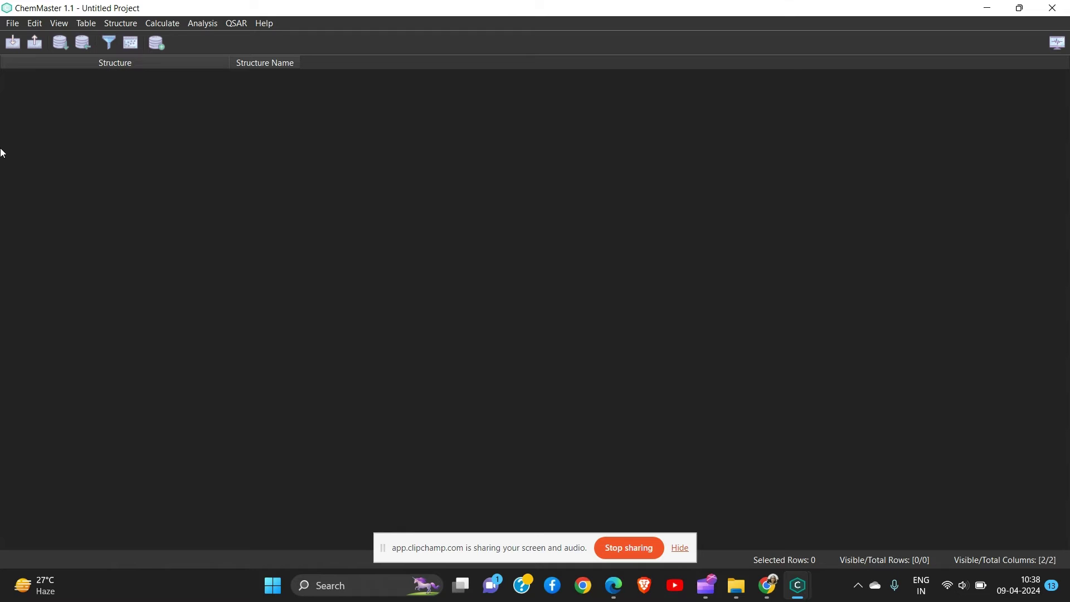
# Step: Browse ChemMaster1.1 (1) for SMILES files, cancel the structure import, and start Load Project
pyautogui.click(12, 43)
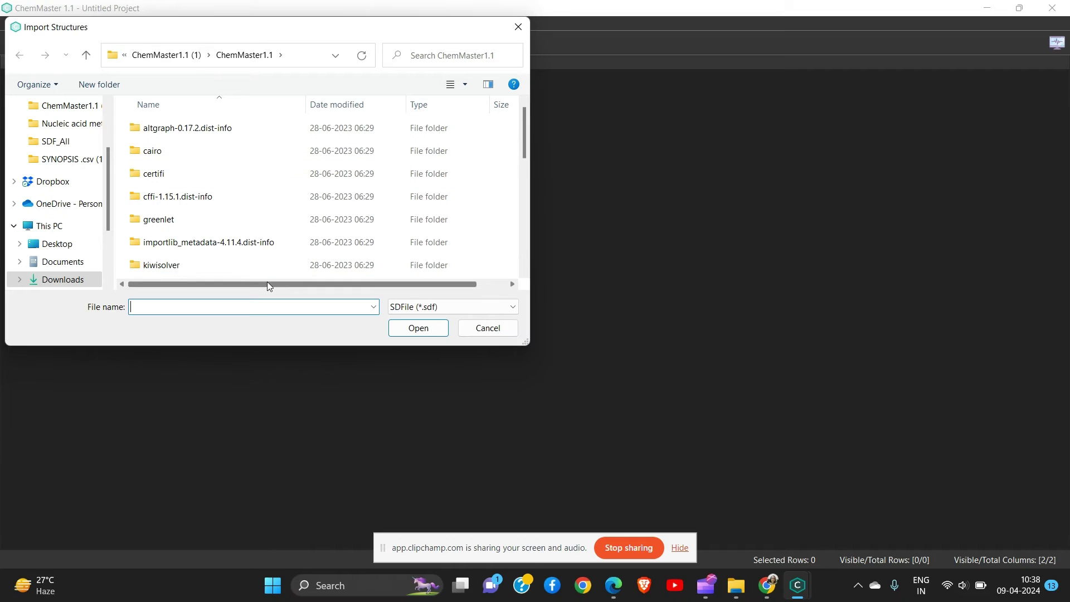
pyautogui.click(160, 58)
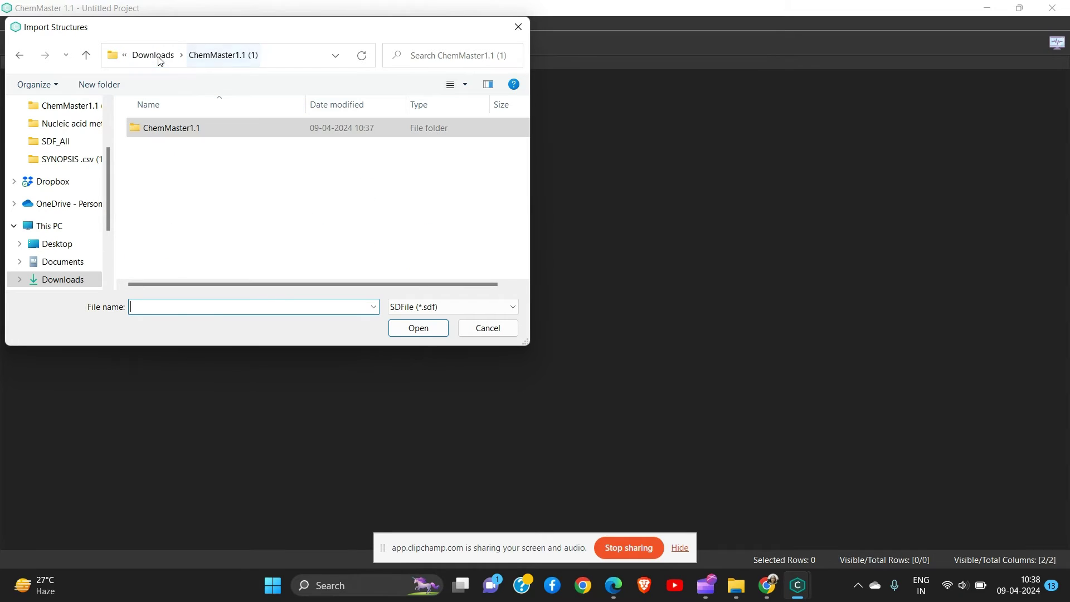
pyautogui.click(429, 306)
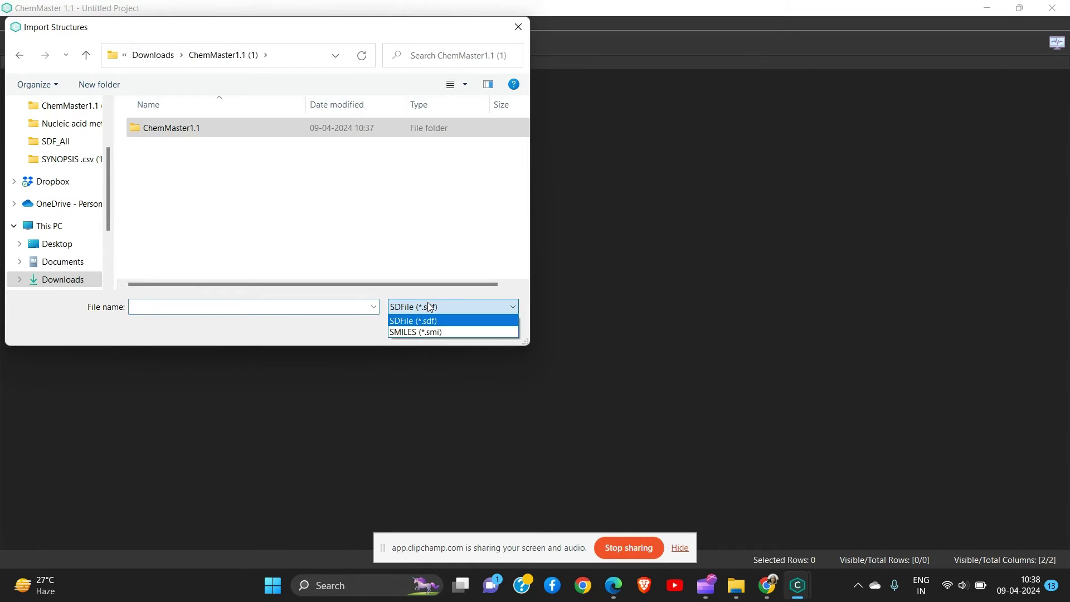
pyautogui.click(424, 332)
pyautogui.click(486, 326)
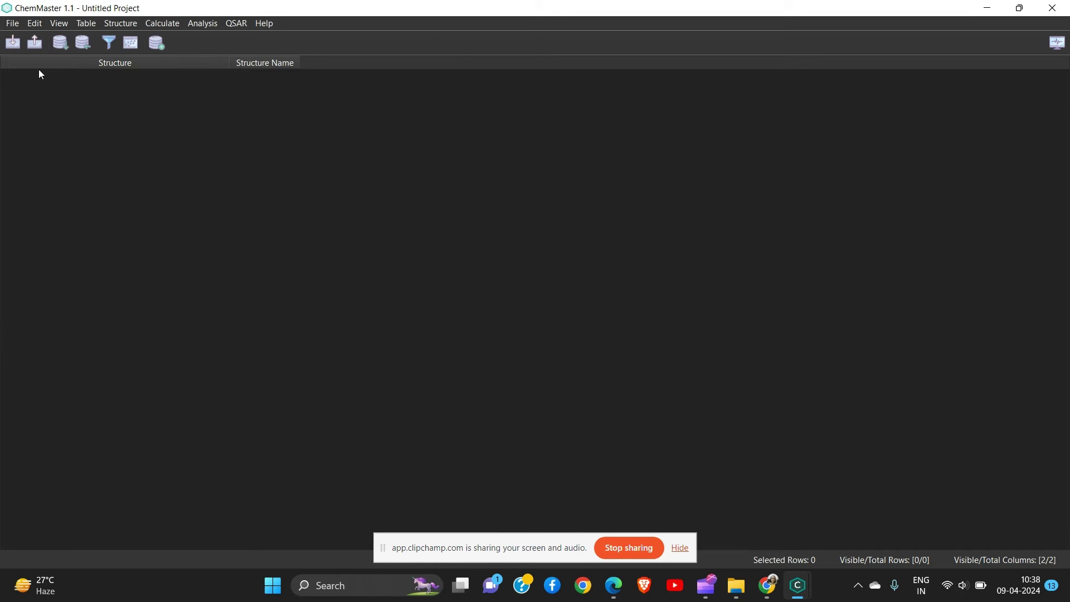
pyautogui.click(12, 23)
pyautogui.click(35, 40)
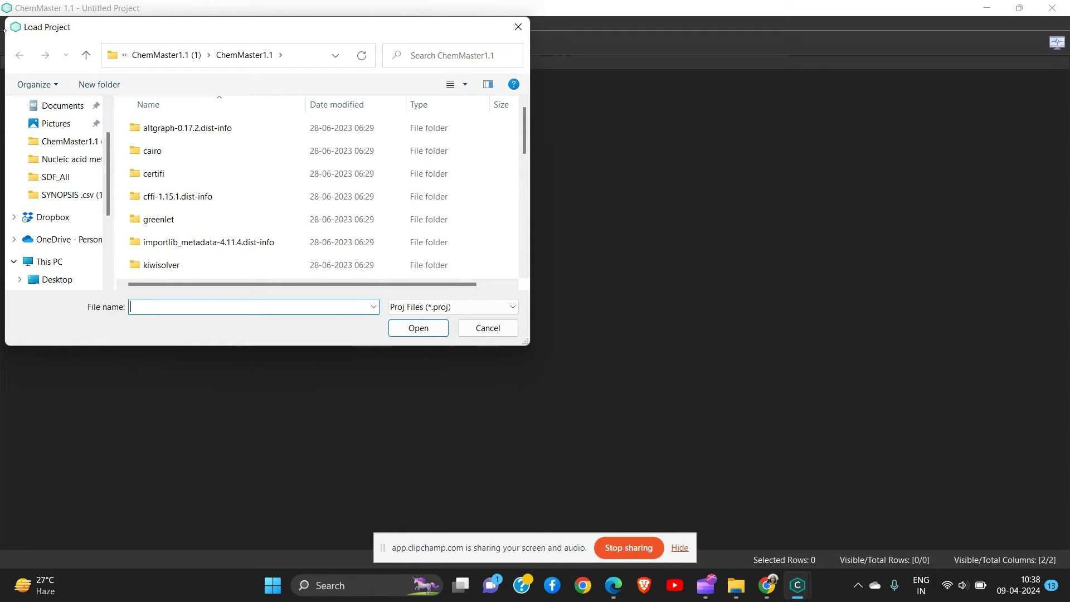
# Step: Open Project1.proj from Downloads > ChemMaster1.1 (1) and maximize its window
pyautogui.click(164, 56)
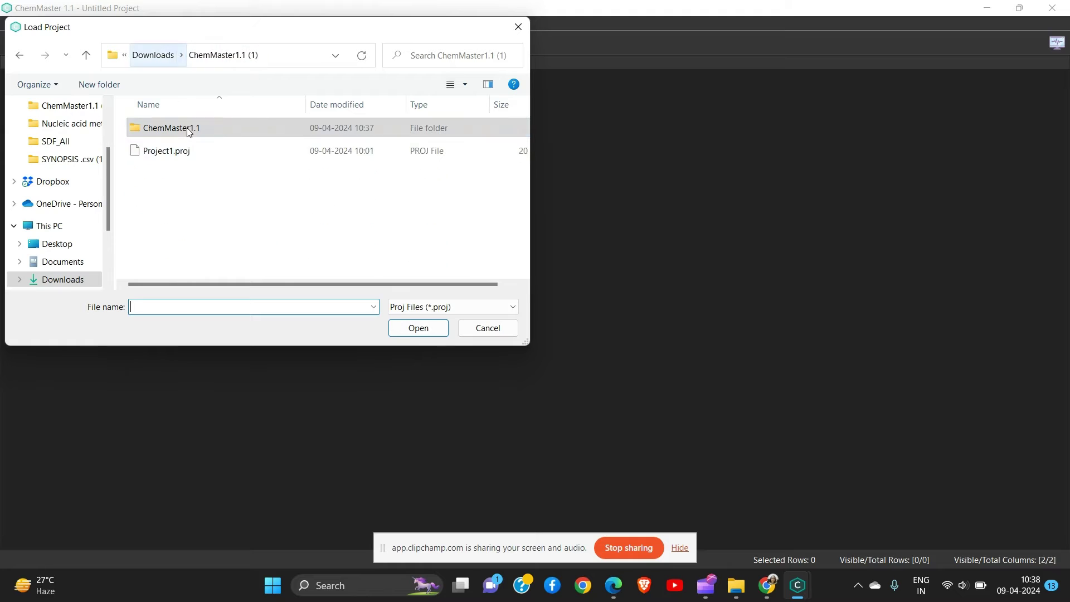
pyautogui.click(221, 159)
pyautogui.doubleClick(222, 159)
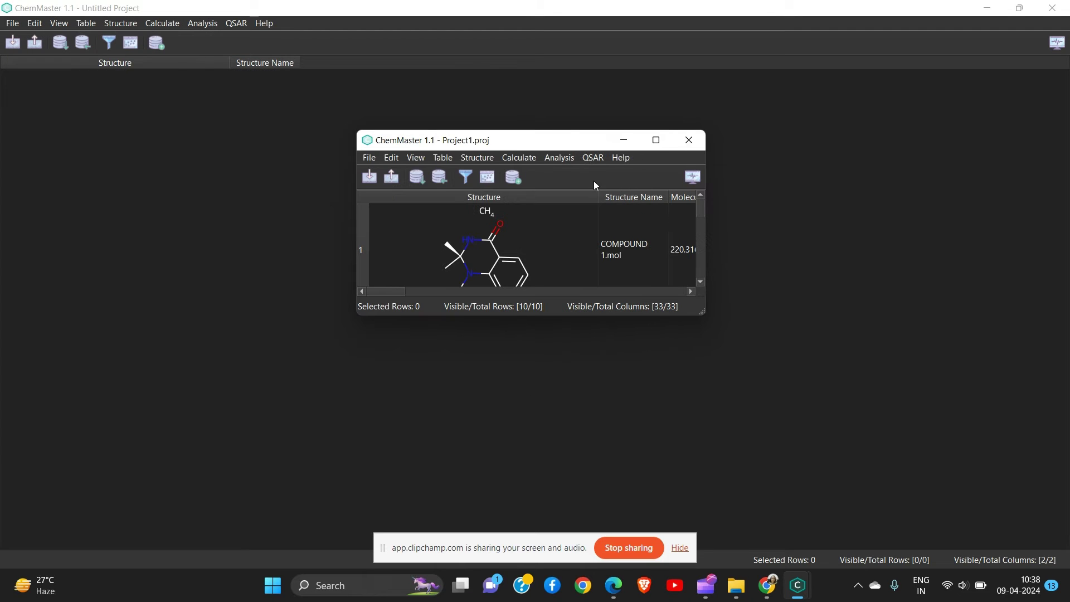
pyautogui.click(654, 140)
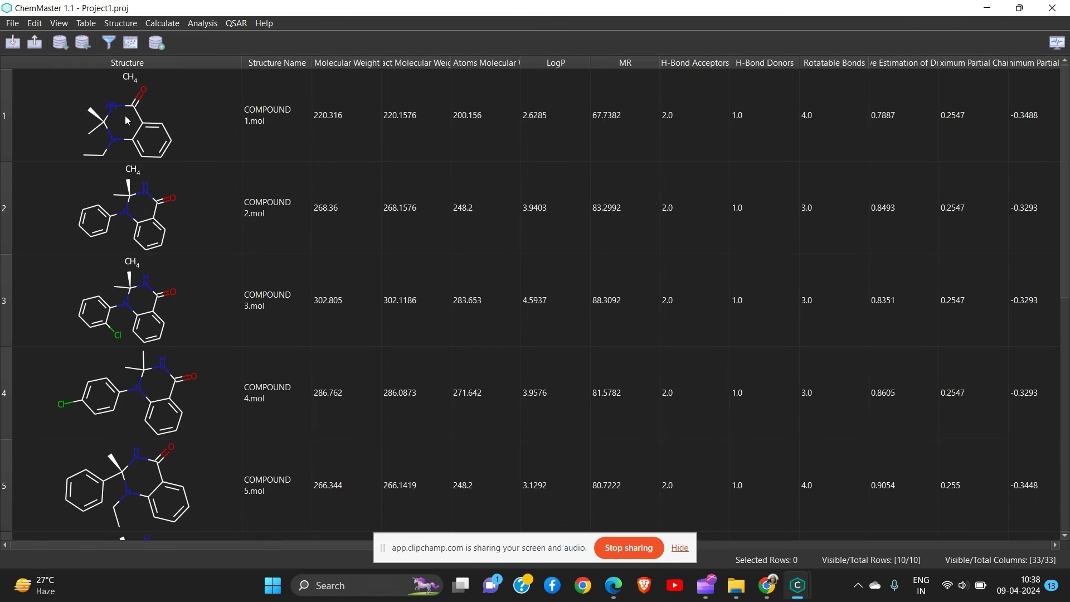
pyautogui.click(237, 25)
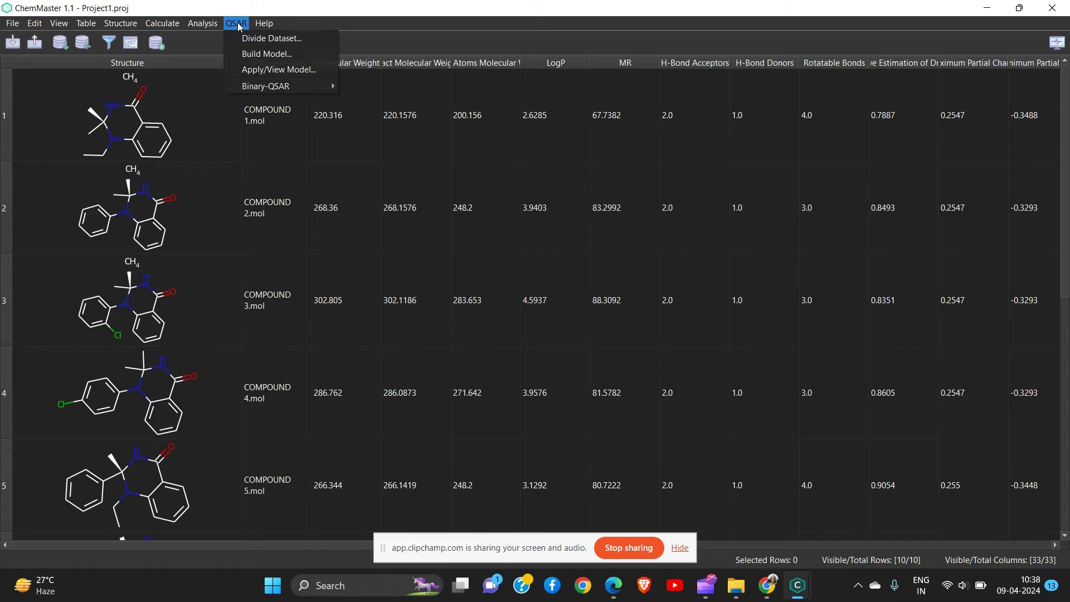
pyautogui.click(279, 56)
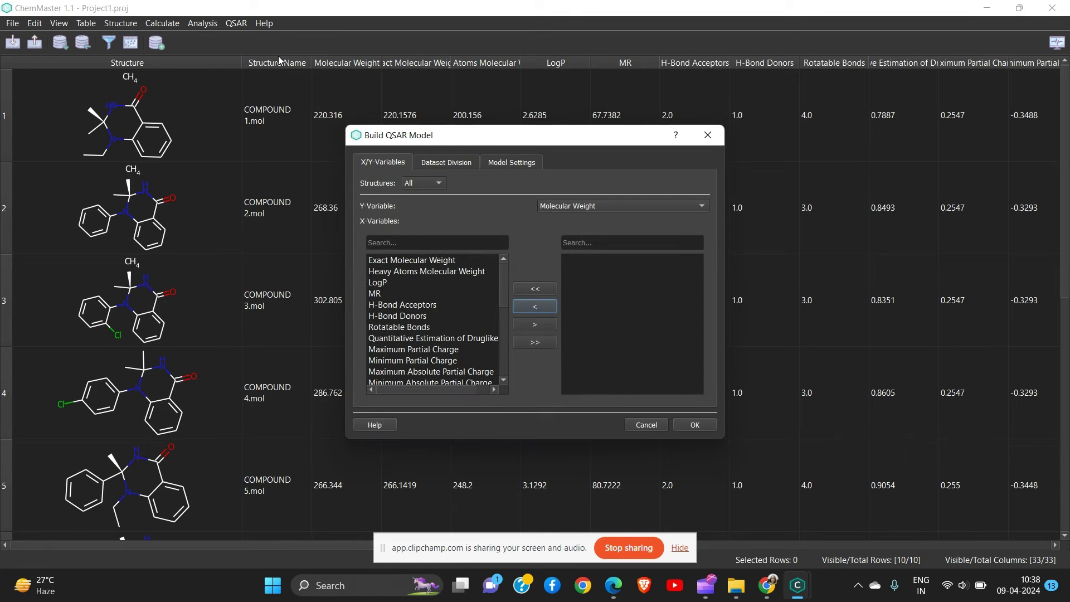
pyautogui.click(454, 160)
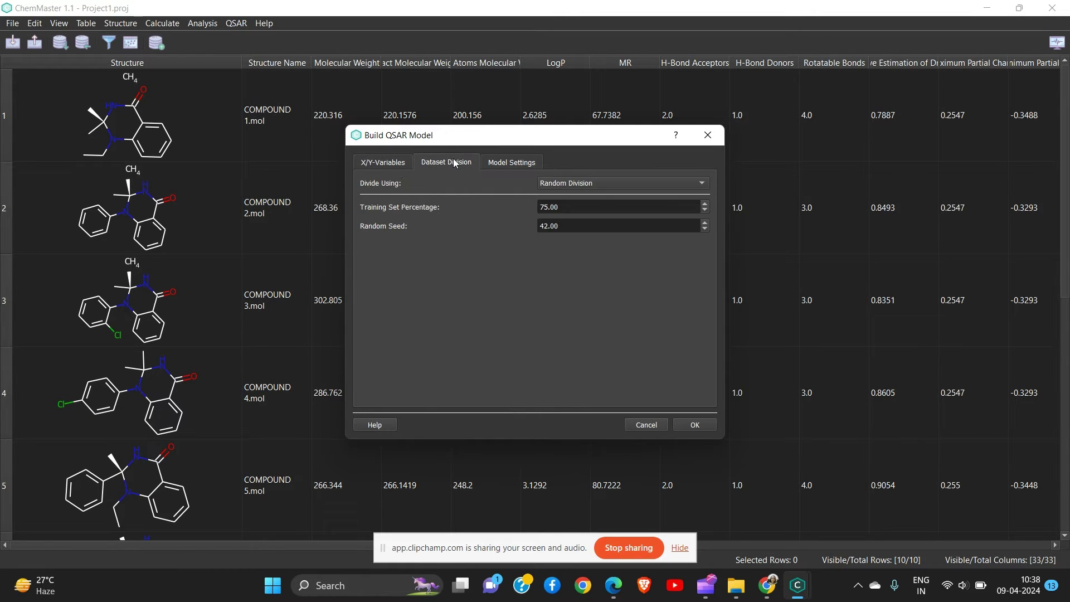
pyautogui.click(503, 162)
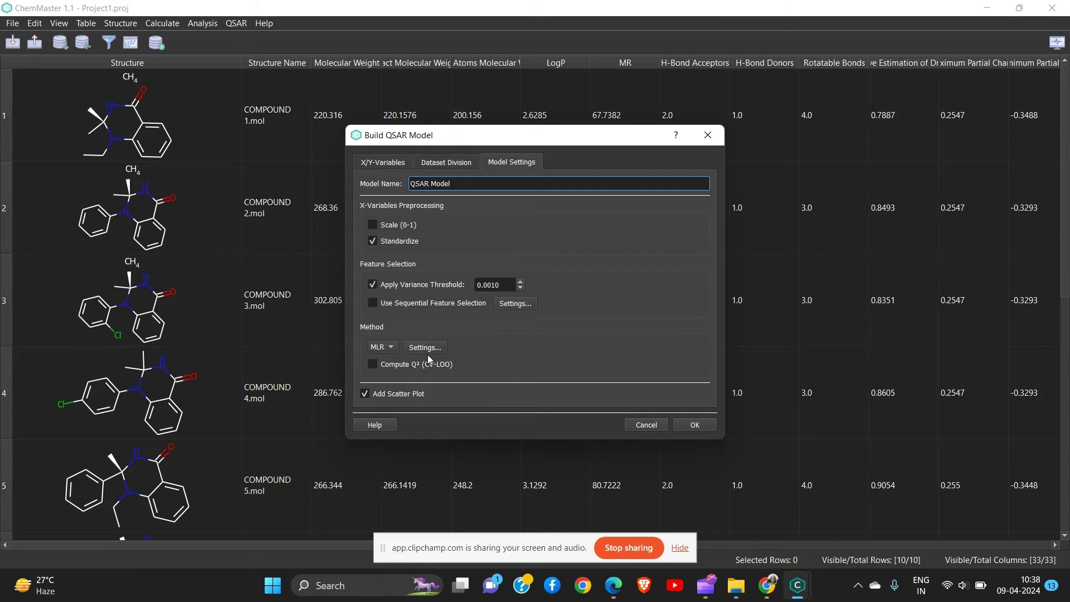
pyautogui.click(387, 166)
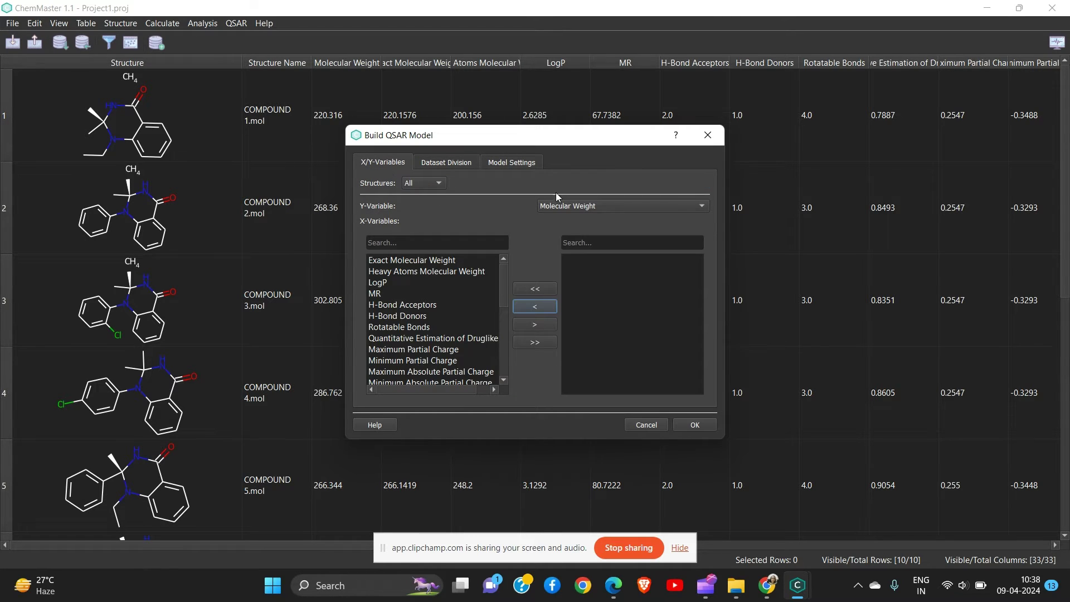
pyautogui.click(575, 202)
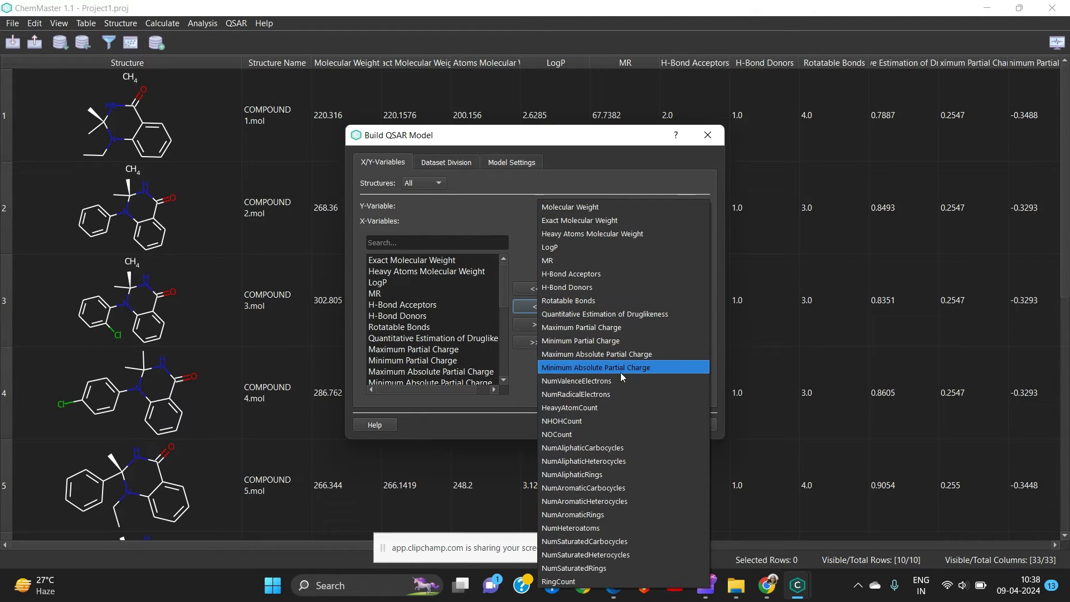
pyautogui.click(473, 224)
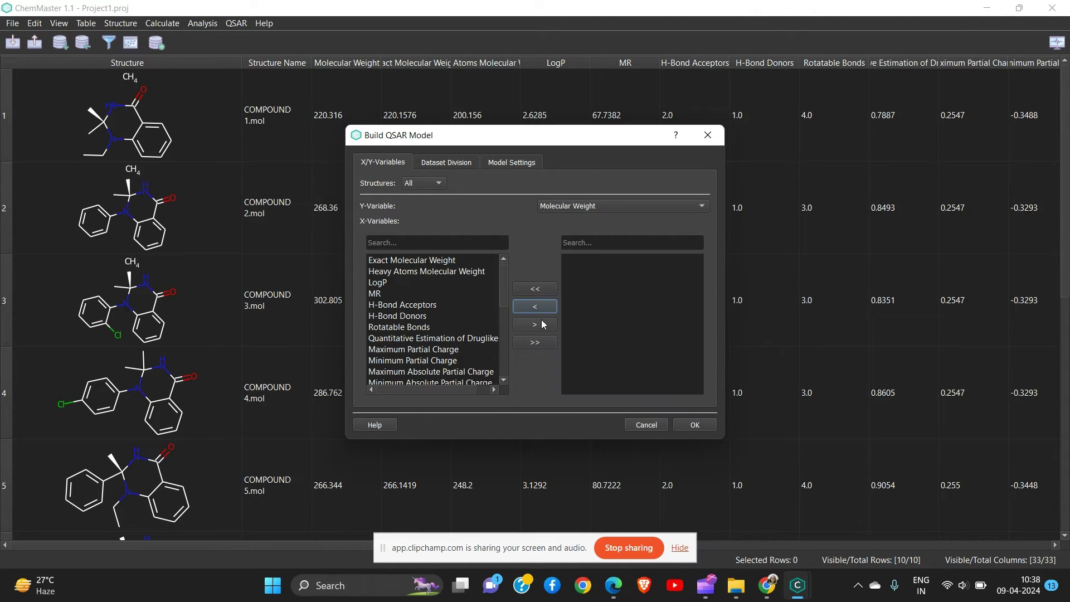
pyautogui.click(550, 343)
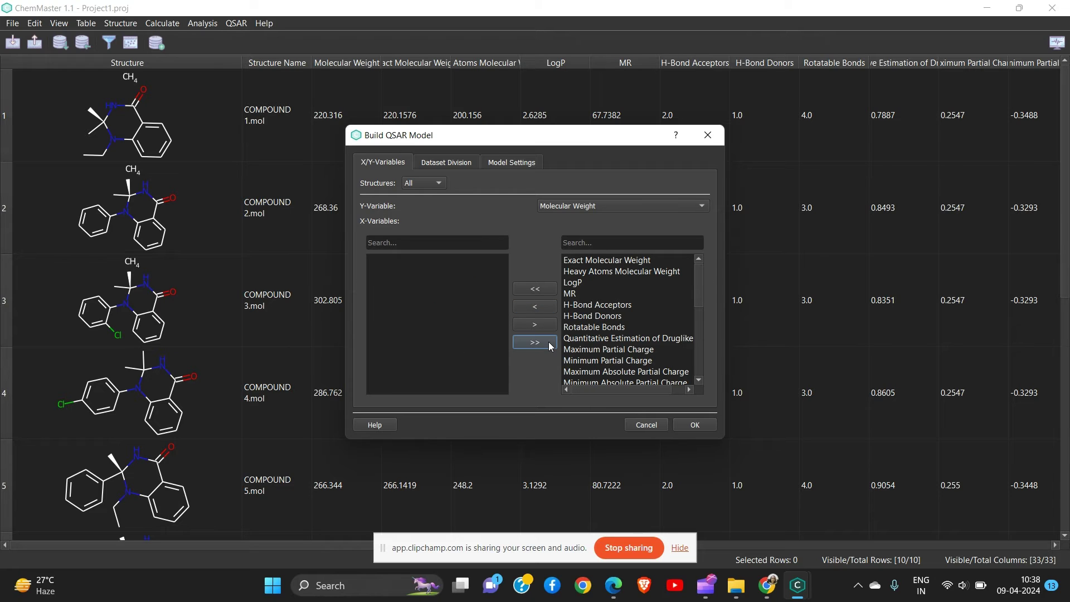
pyautogui.click(439, 184)
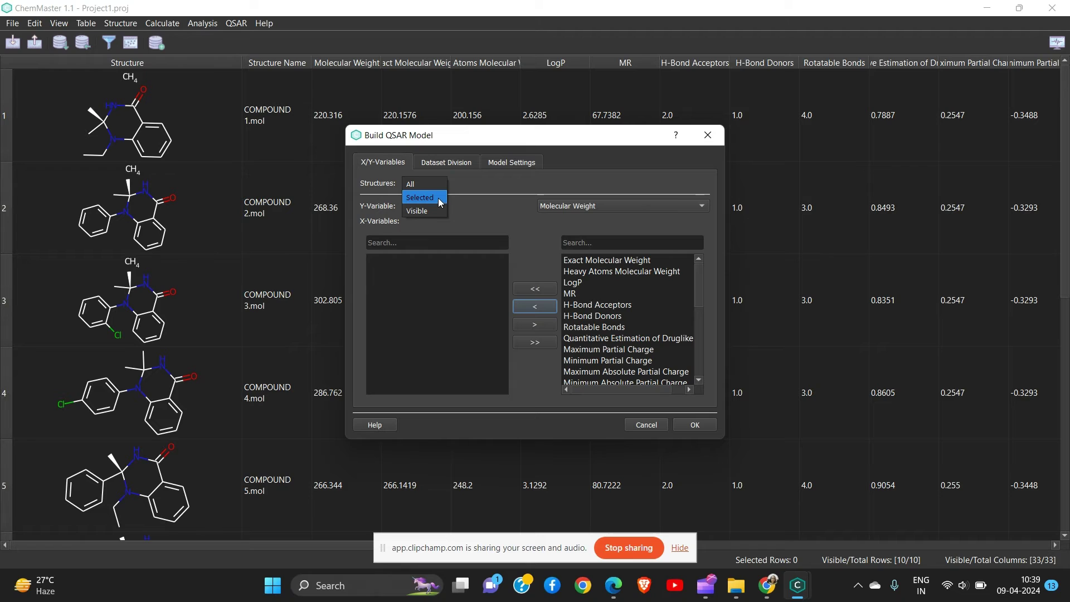
pyautogui.click(440, 198)
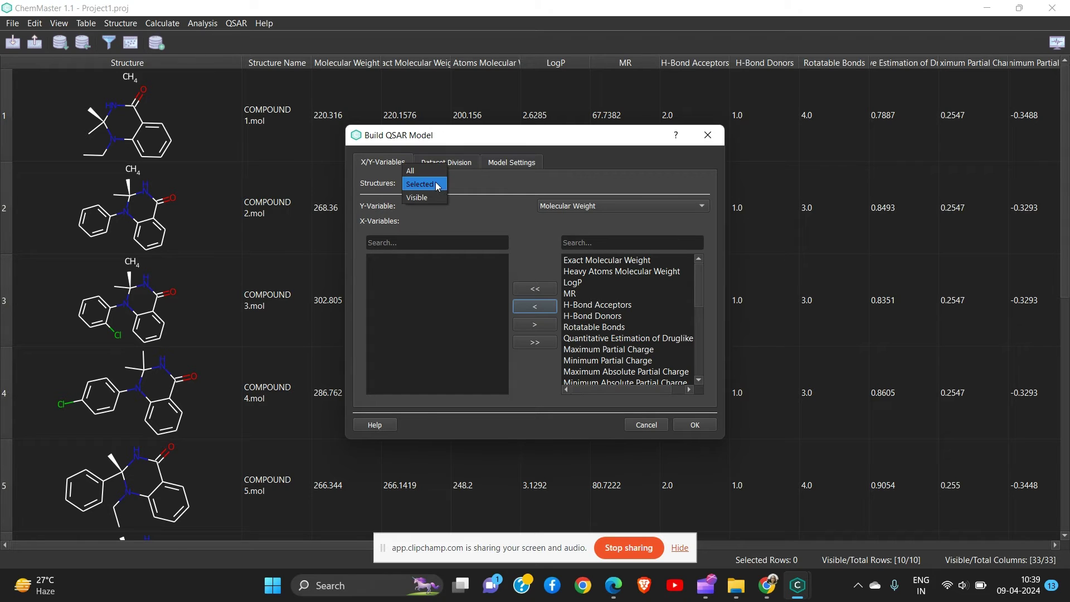
pyautogui.click(501, 192)
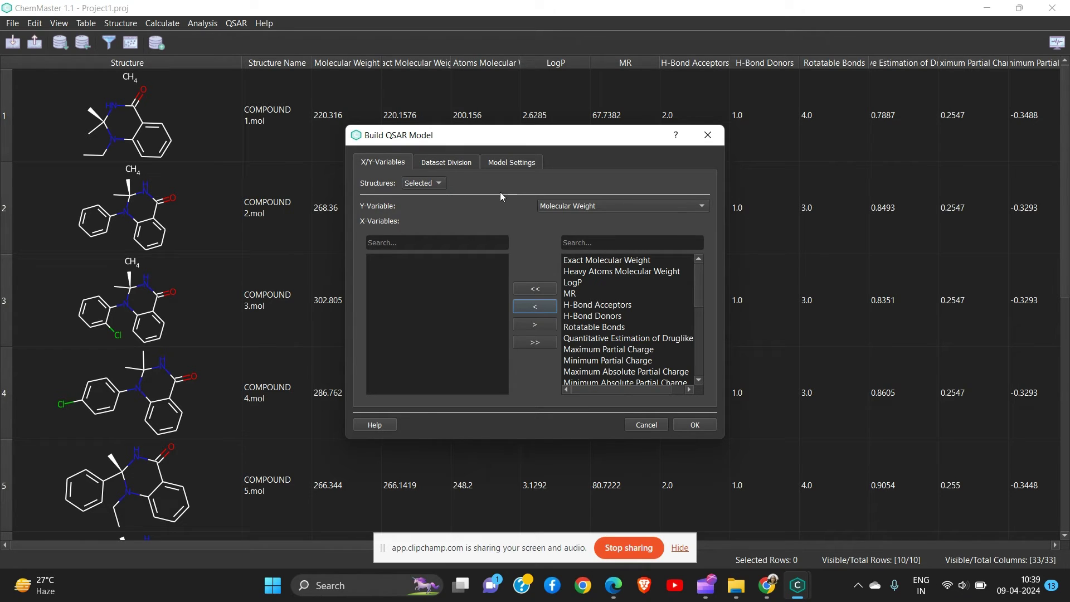
pyautogui.click(455, 163)
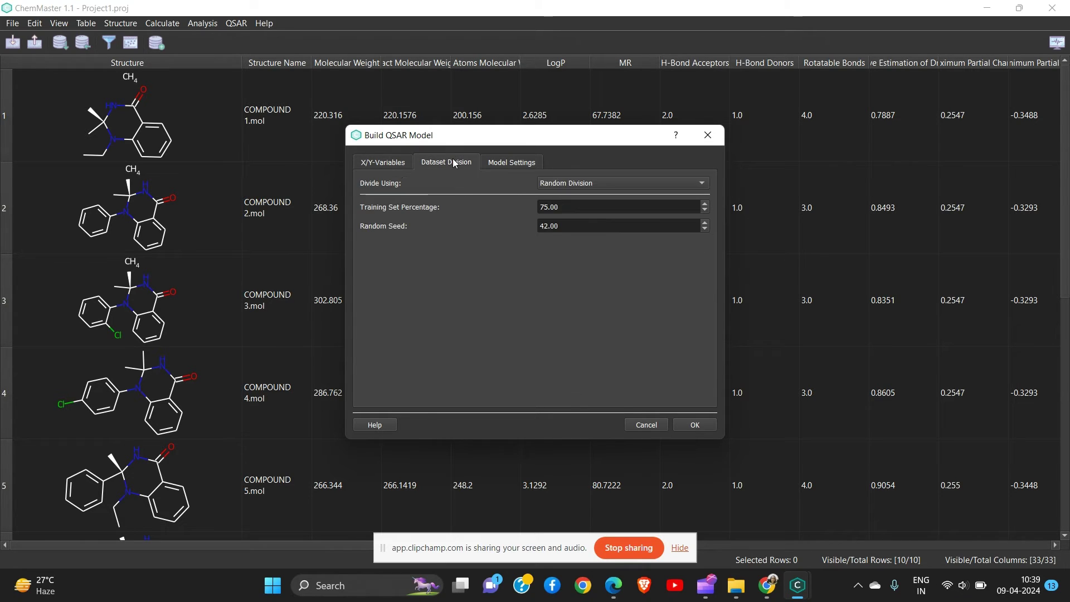
pyautogui.click(397, 163)
pyautogui.click(556, 205)
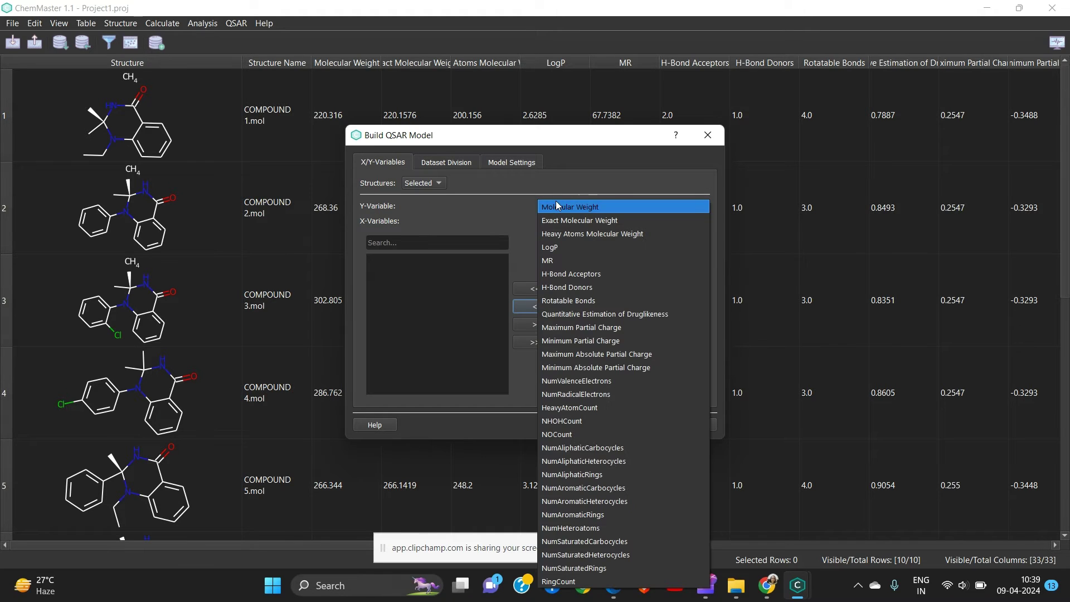
pyautogui.press('Down')
pyautogui.press('Down')
pyautogui.press('Down')
pyautogui.press('Down')
pyautogui.press('Down')
pyautogui.press('Down')
pyautogui.press('Down')
pyautogui.press('Down')
pyautogui.press('Down')
pyautogui.press('Down')
pyautogui.press('Down')
pyautogui.press('Down')
pyautogui.press('Down')
pyautogui.press('Down')
pyautogui.press('Down')
pyautogui.press('Down')
pyautogui.press('Down')
pyautogui.press('Down')
pyautogui.press('Down')
pyautogui.press('Down')
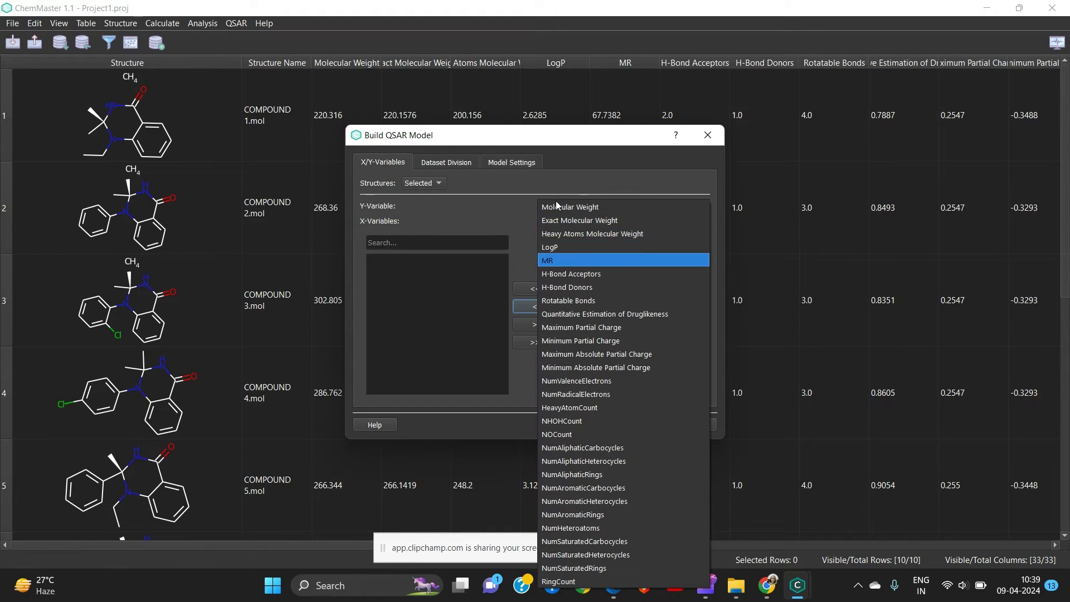
pyautogui.press('Down')
pyautogui.press('Down')
pyautogui.press('Down')
pyautogui.press('Down')
pyautogui.press('Down')
pyautogui.press('Down')
pyautogui.press('Down')
pyautogui.press('Up')
pyautogui.press('Up')
pyautogui.press('Up')
pyautogui.press('Up')
pyautogui.press('Up')
pyautogui.press('Up')
pyautogui.press('Up')
pyautogui.press('Up')
pyautogui.press('Up')
pyautogui.press('Up')
pyautogui.press('Up')
pyautogui.press('Up')
pyautogui.press('Up')
pyautogui.press('Up')
pyautogui.press('Up')
pyautogui.press('Up')
pyautogui.press('Up')
pyautogui.press('Up')
pyautogui.press('Up')
pyautogui.press('Up')
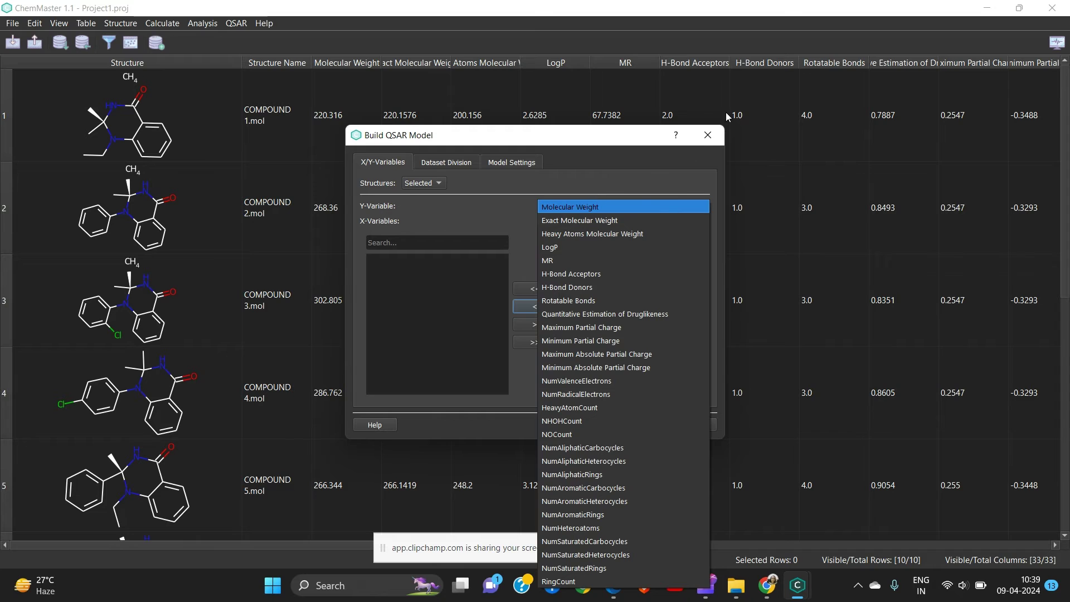
pyautogui.press('Return')
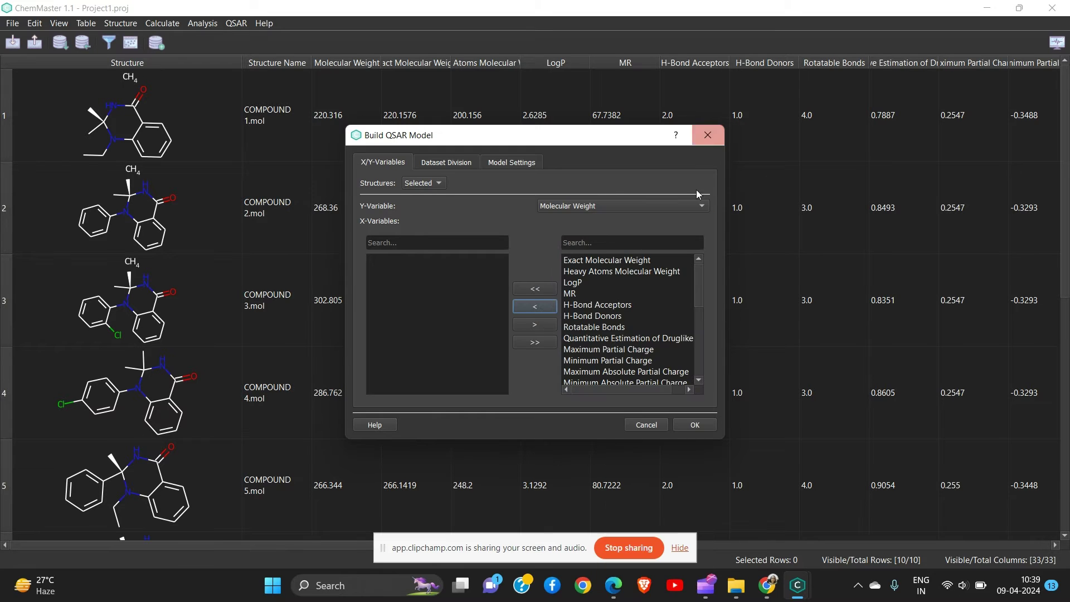
pyautogui.click(648, 424)
# Step: Scroll the table right to the IC50 column, leaving compound 3 selected
pyautogui.click(965, 118)
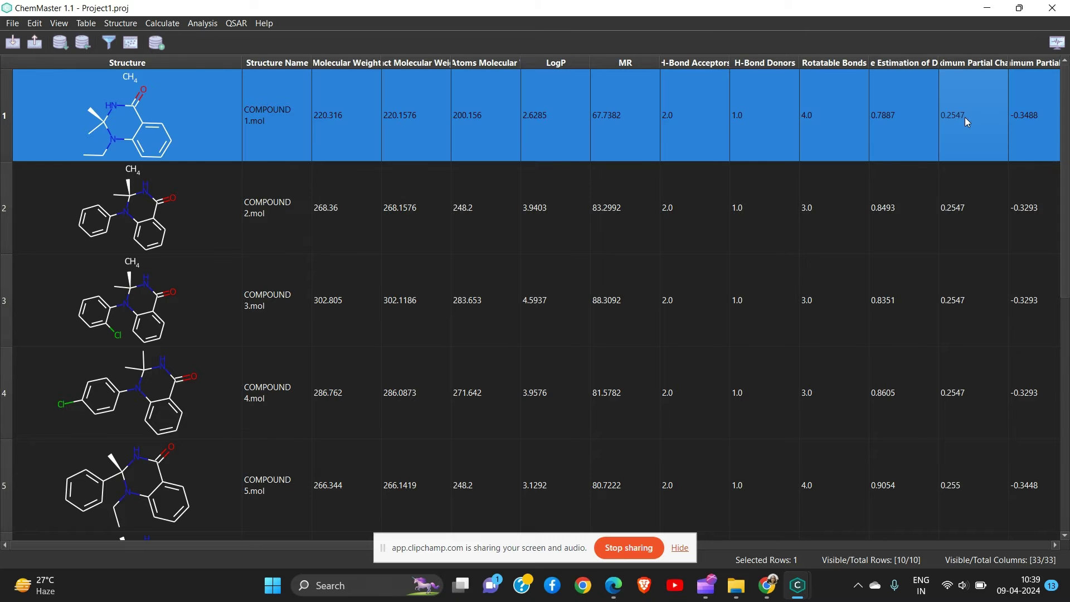
pyautogui.hscroll(5, 964, 117)
pyautogui.hscroll(3, 964, 117)
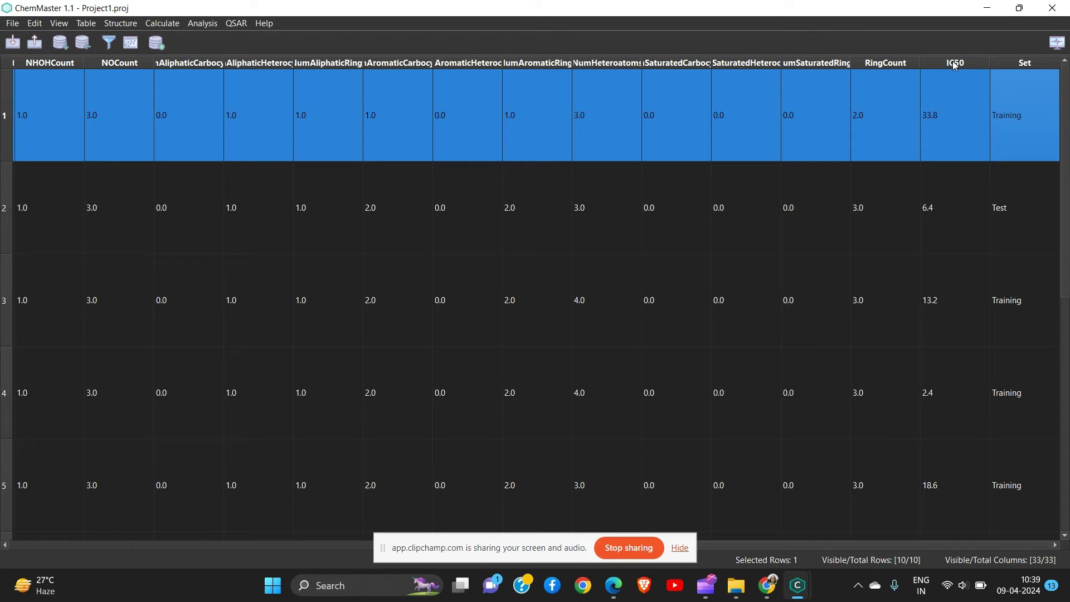
pyautogui.moveTo(950, 103); pyautogui.dragTo(960, 309)
pyautogui.click(953, 343)
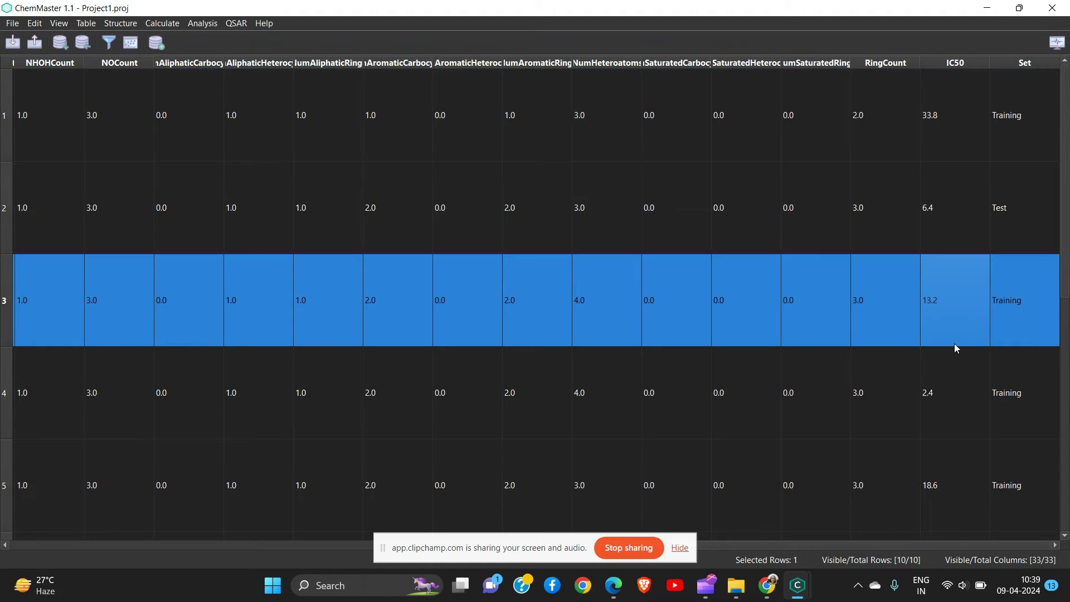
# Step: Move the IC50 column to the start of the spreadsheet, then scroll back left
pyautogui.rightClick(944, 61)
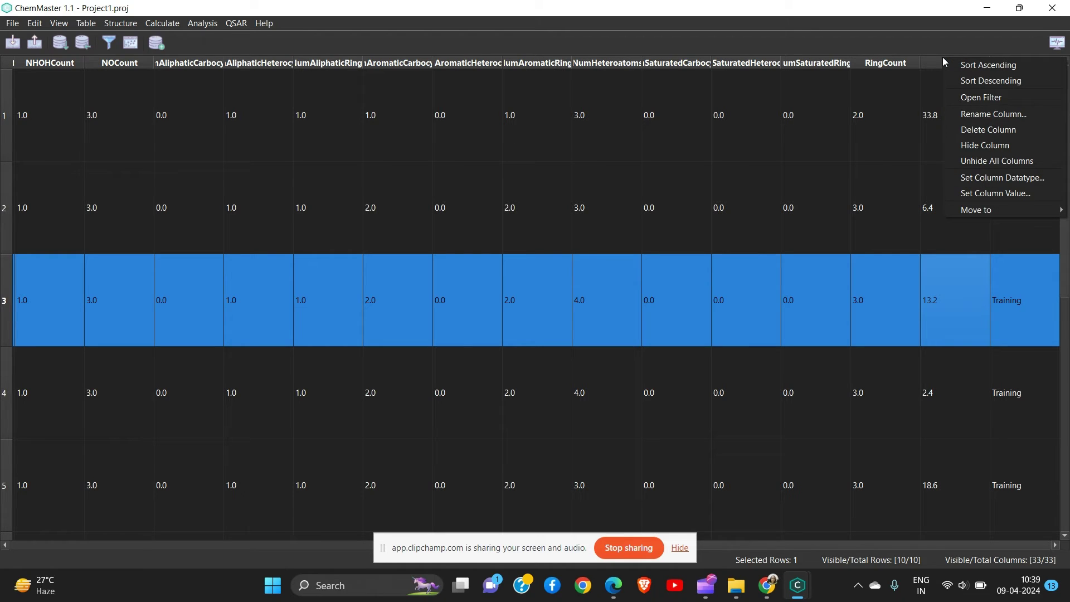
pyautogui.moveTo(985, 213)
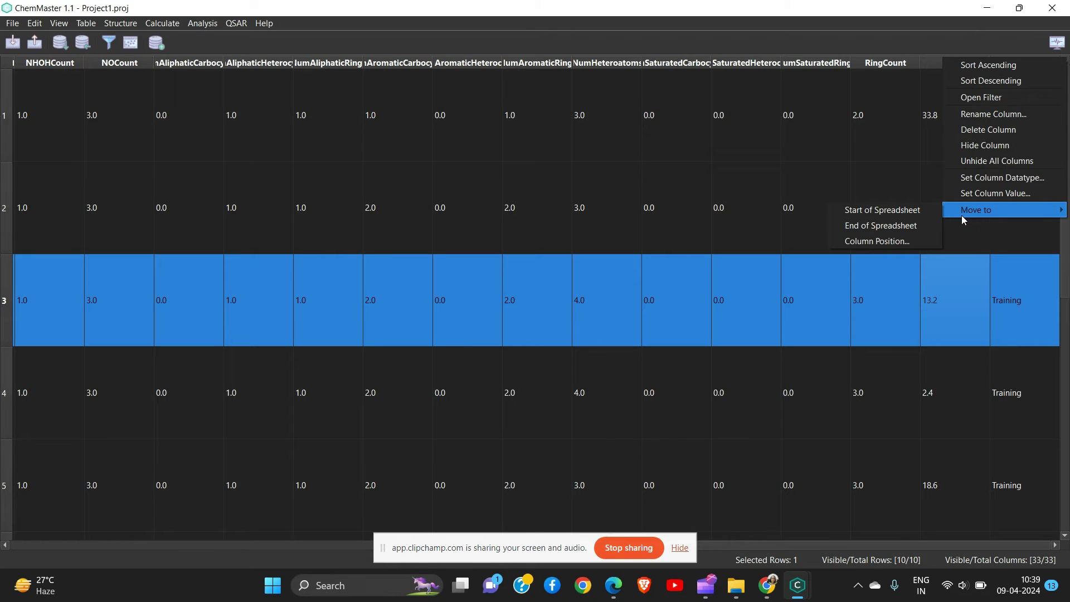
pyautogui.click(912, 209)
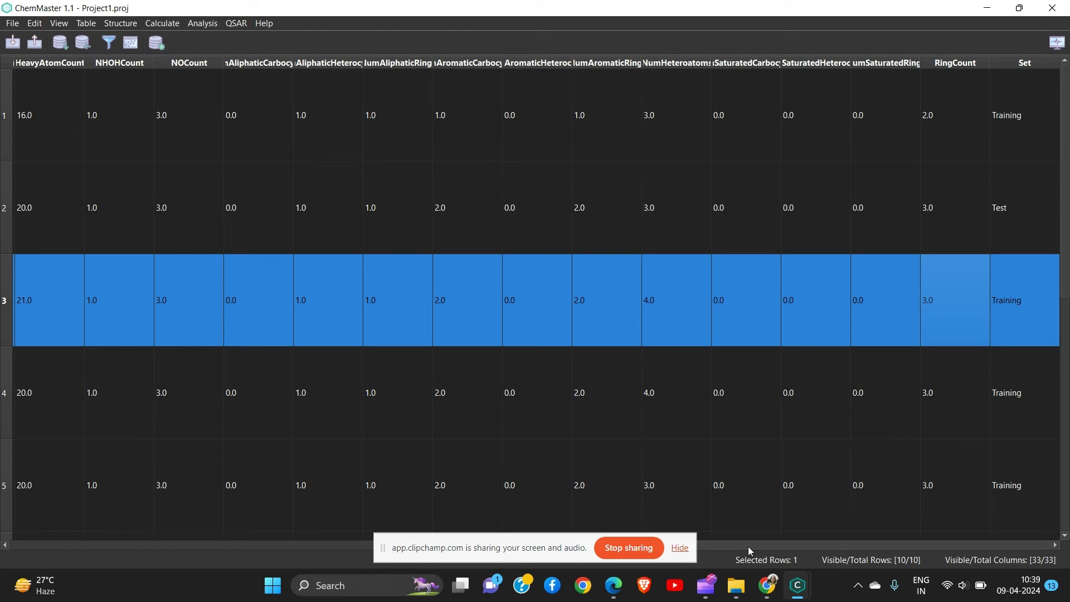
pyautogui.moveTo(747, 546); pyautogui.dragTo(109, 531)
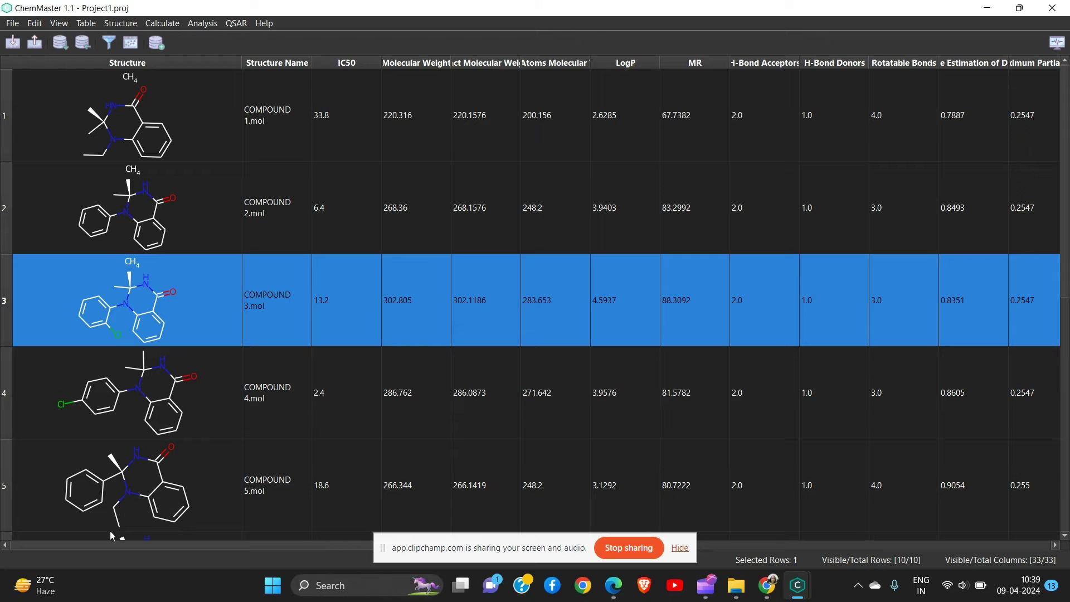
# Step: Start a QSAR model with Molecular Weight as the Y-variable, then cancel the build
pyautogui.click(231, 25)
pyautogui.click(293, 53)
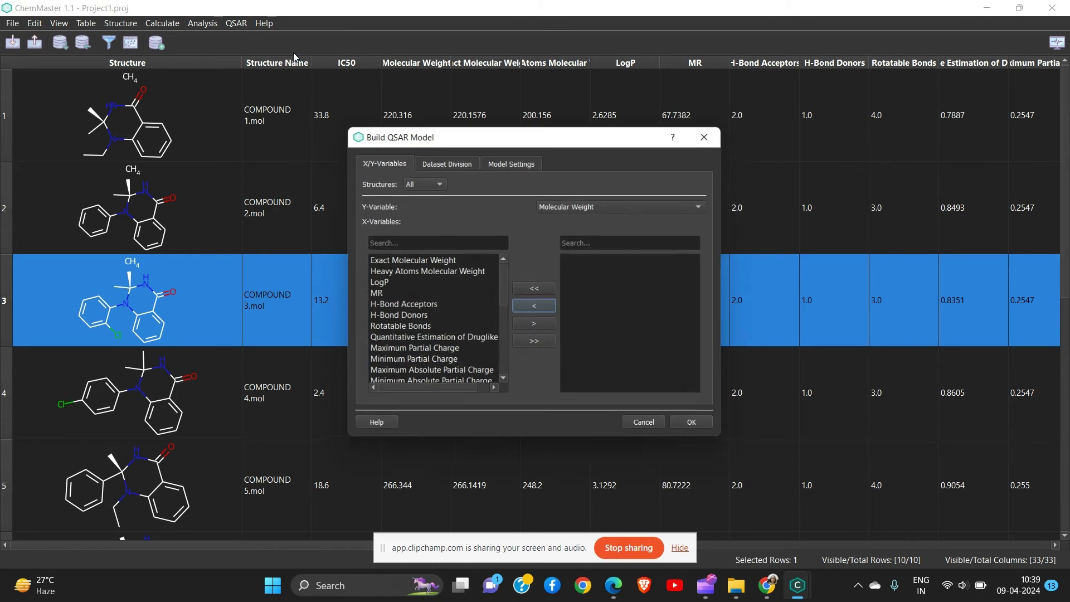
pyautogui.click(584, 207)
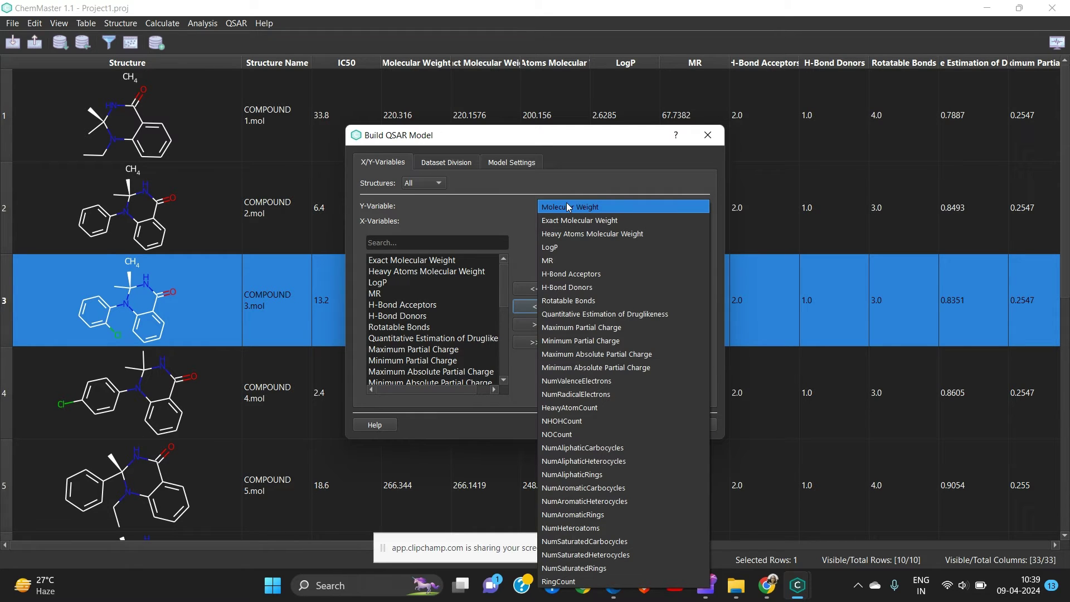
pyautogui.press('Down')
pyautogui.press('Down')
pyautogui.press('Down')
pyautogui.press('Down')
pyautogui.press('Down')
pyautogui.press('Down')
pyautogui.press('Down')
pyautogui.press('Down')
pyautogui.press('Down')
pyautogui.press('Down')
pyautogui.press('Down')
pyautogui.press('Down')
pyautogui.press('Down')
pyautogui.press('Down')
pyautogui.press('Down')
pyautogui.press('Down')
pyautogui.press('Down')
pyautogui.press('Down')
pyautogui.press('Down')
pyautogui.press('Down')
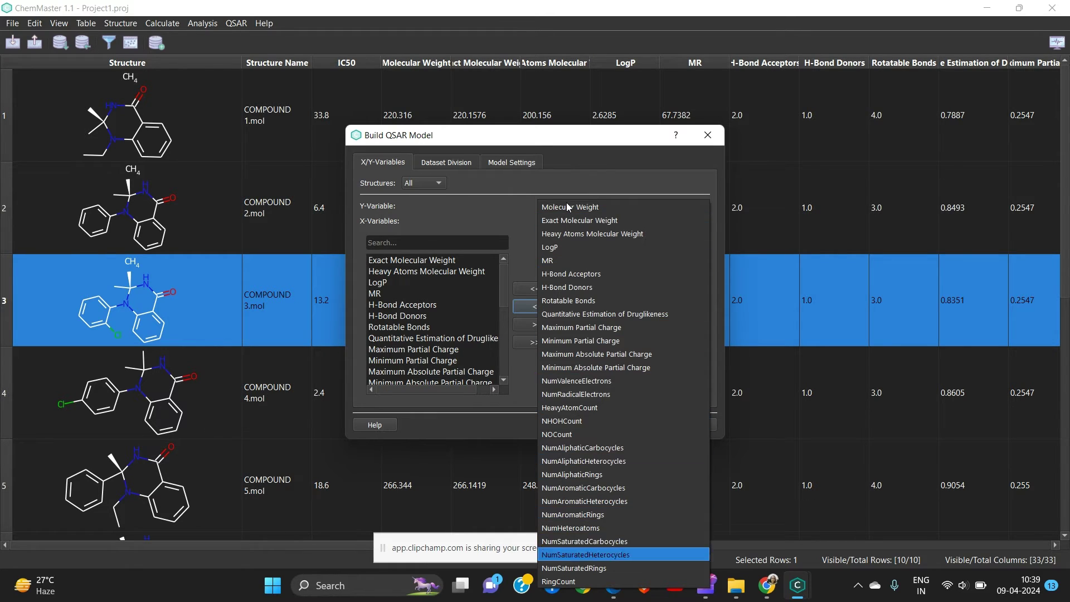
pyautogui.press('Up')
pyautogui.press('Up')
pyautogui.press('Up')
pyautogui.press('Up')
pyautogui.press('Up')
pyautogui.press('Up')
pyautogui.press('Up')
pyautogui.press('Up')
pyautogui.press('Up')
pyautogui.press('Up')
pyautogui.press('Up')
pyautogui.press('Up')
pyautogui.press('Up')
pyautogui.press('Up')
pyautogui.press('Up')
pyautogui.press('Up')
pyautogui.press('Up')
pyautogui.press('Up')
pyautogui.press('Up')
pyautogui.press('Up')
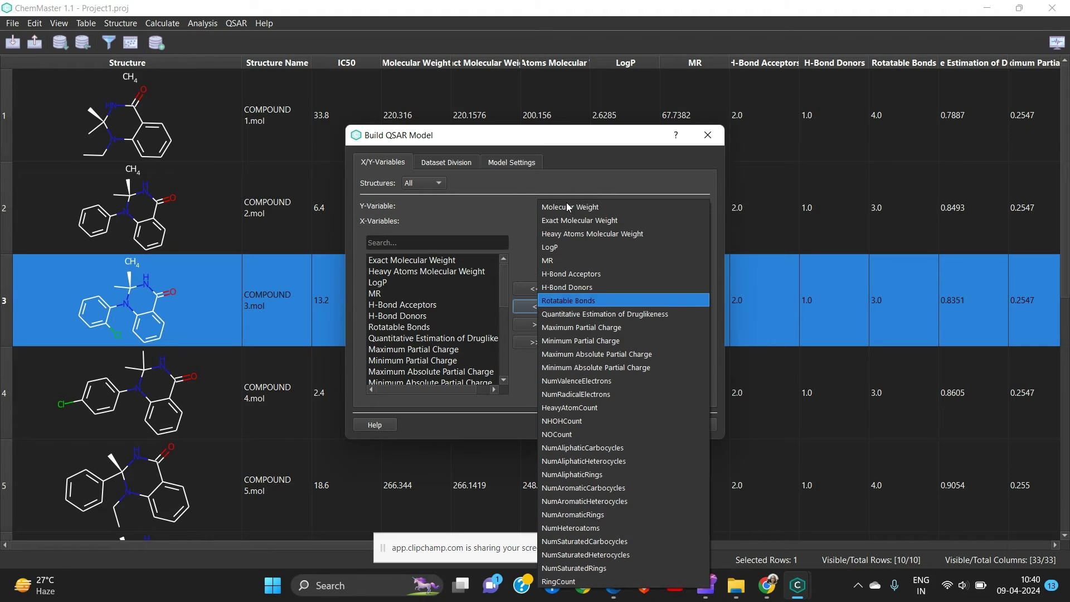
pyautogui.click(484, 193)
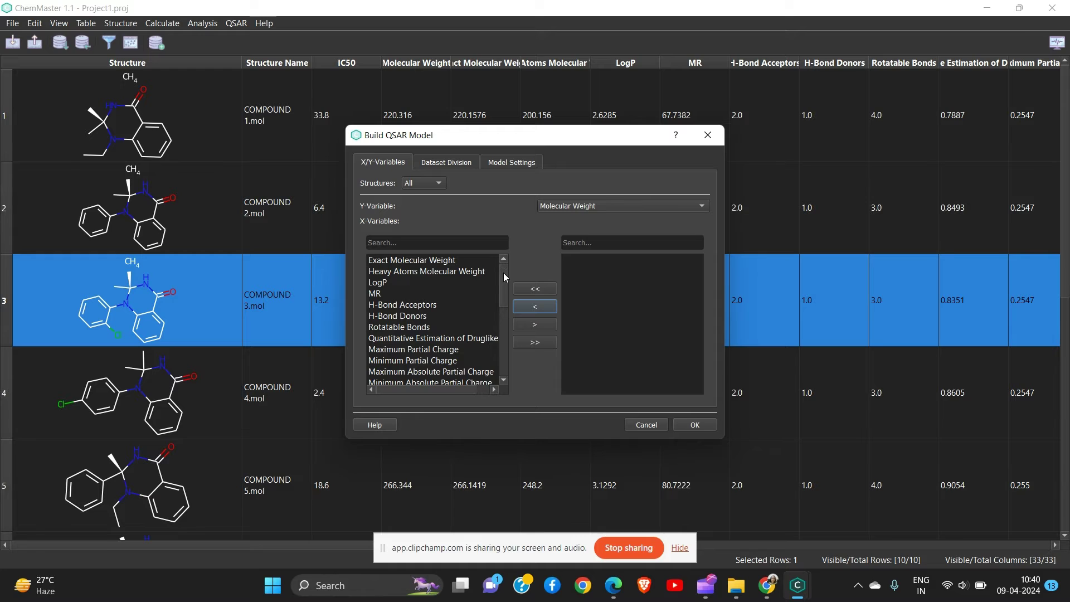
pyautogui.moveTo(503, 273); pyautogui.dragTo(516, 248)
pyautogui.click(651, 427)
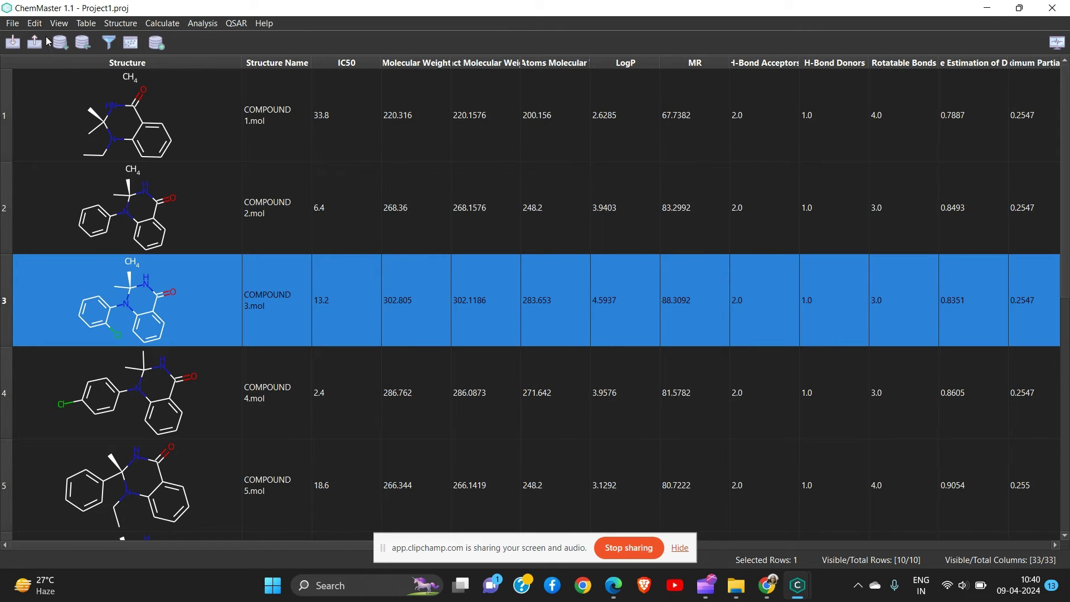
# Step: Set 10cs.csv as the descriptor export file, replacing the existing one
pyautogui.click(13, 42)
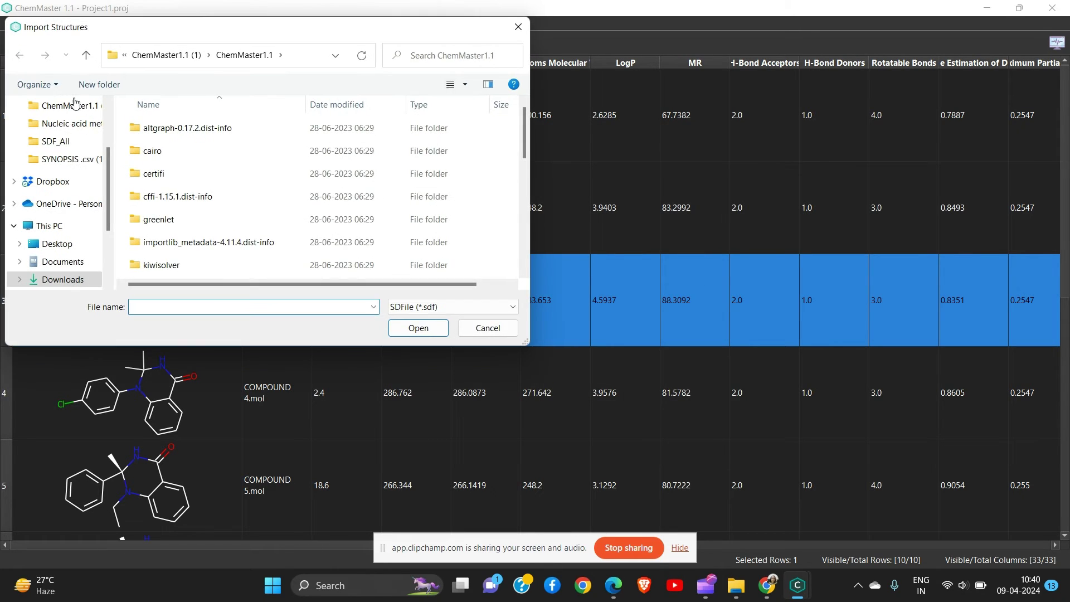
pyautogui.click(487, 328)
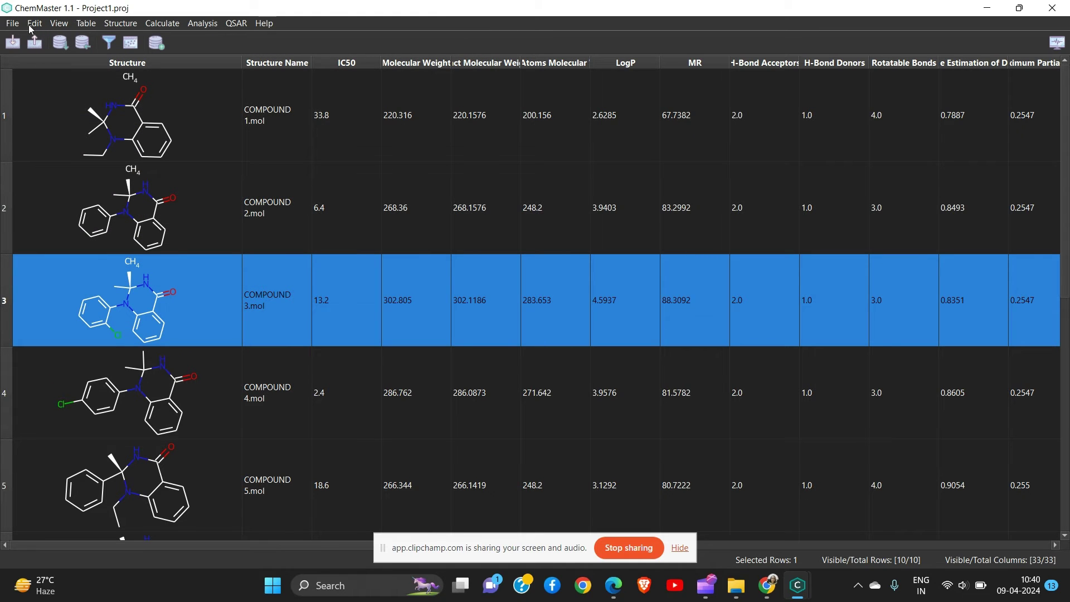
pyautogui.click(77, 48)
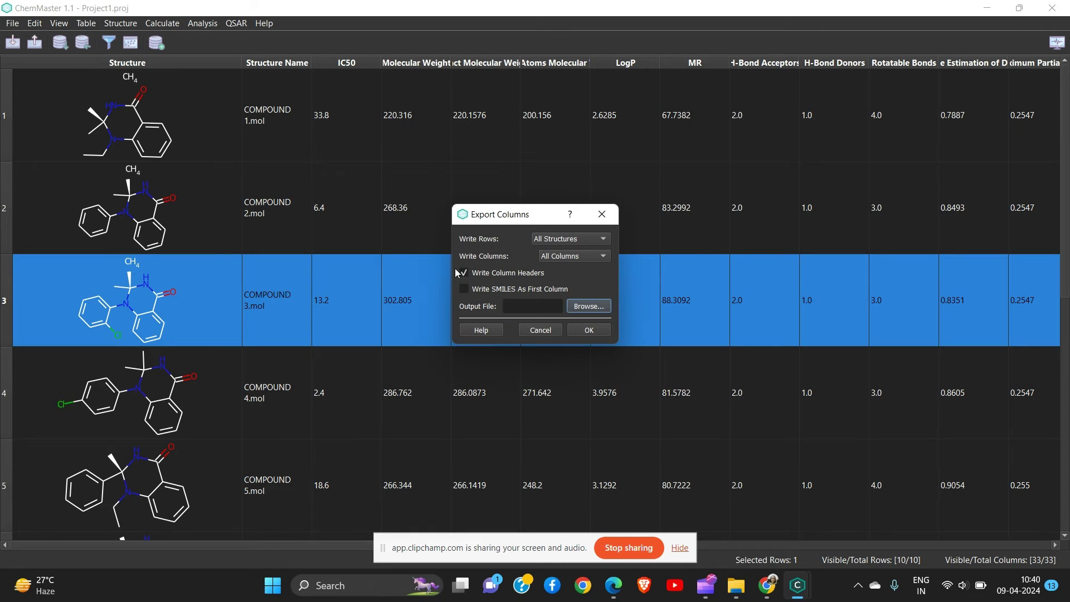
pyautogui.click(588, 306)
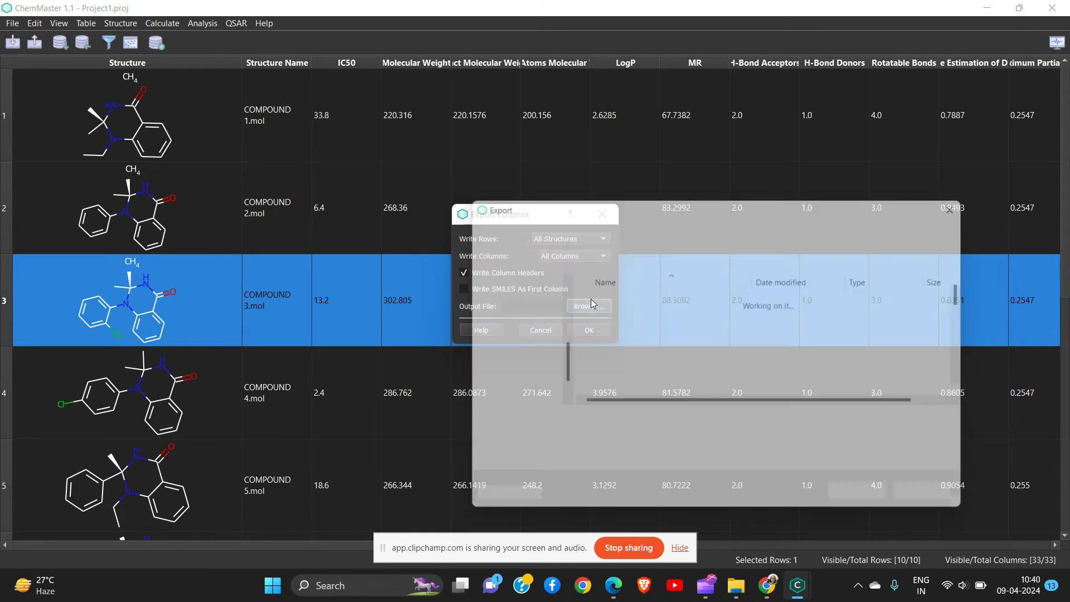
pyautogui.write('10')
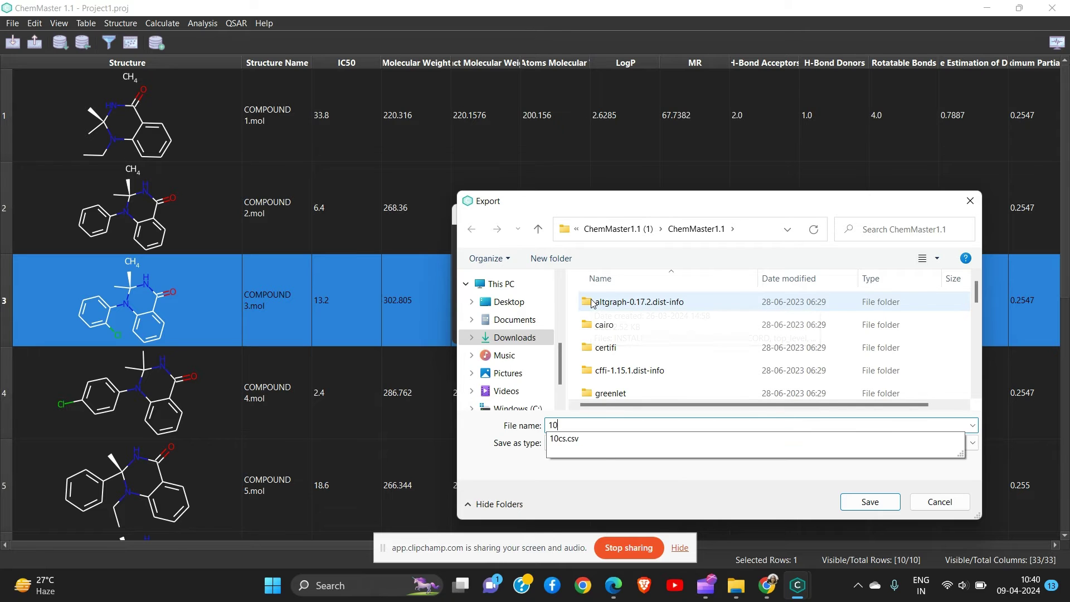
pyautogui.press('Down')
pyautogui.press('Return')
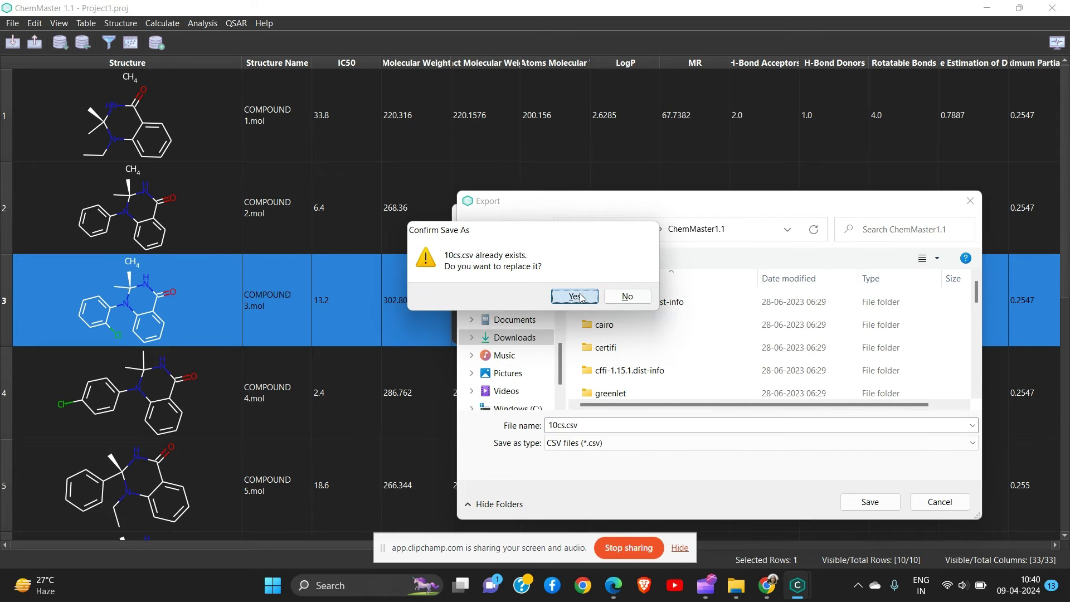
pyautogui.click(580, 295)
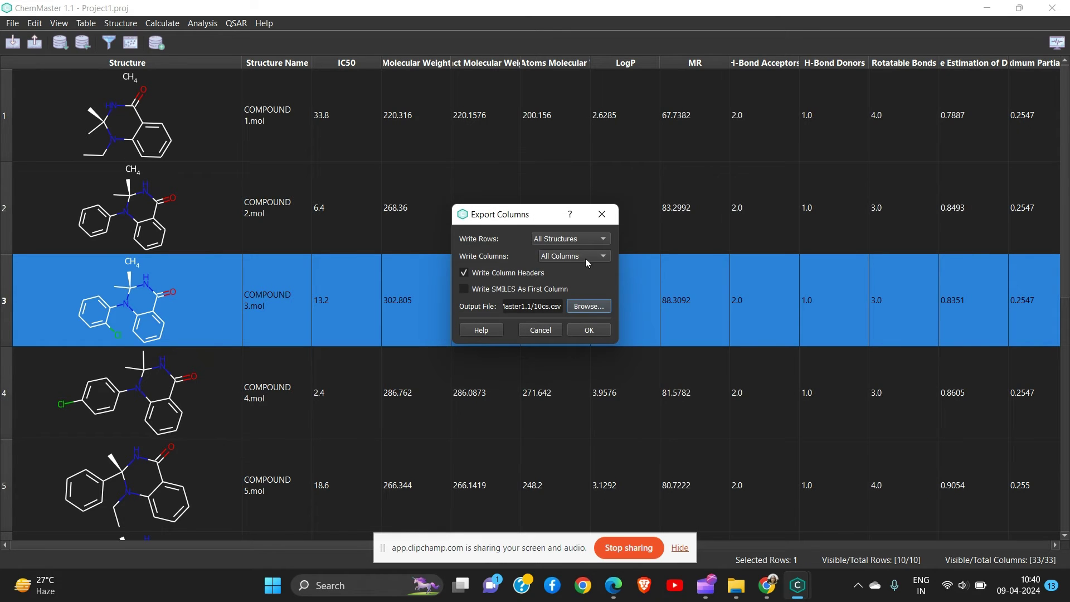
# Step: Export all structures and columns, then dismiss the success message
pyautogui.click(592, 243)
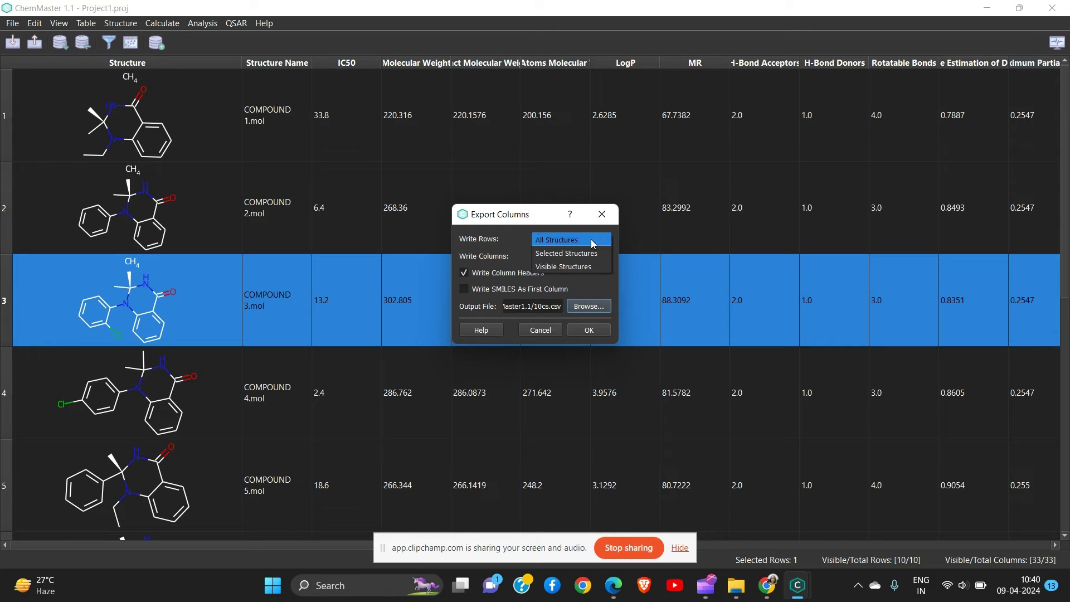
pyautogui.click(593, 241)
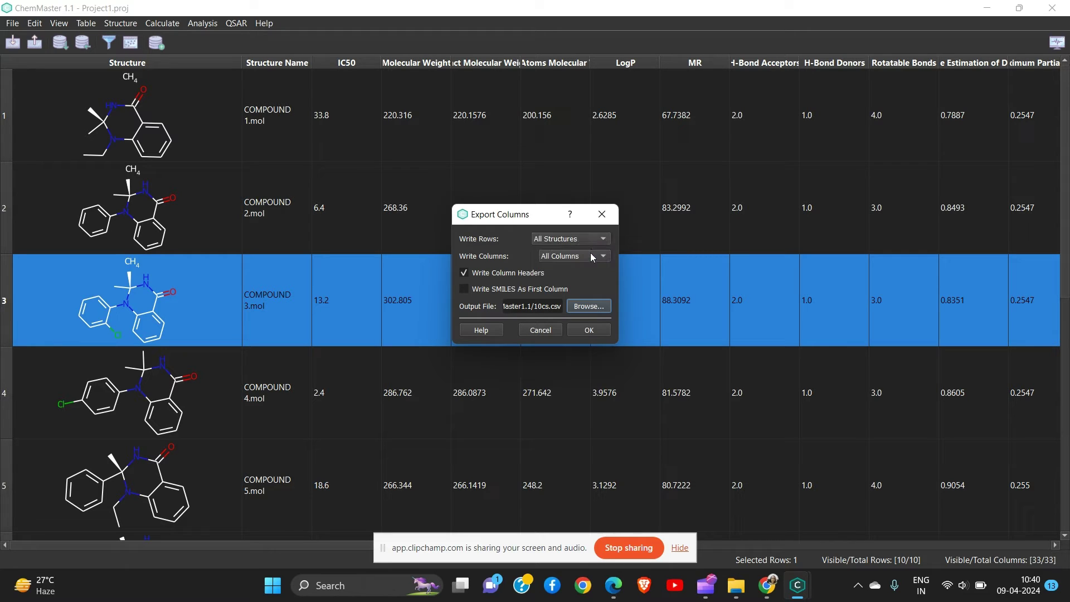
pyautogui.click(588, 330)
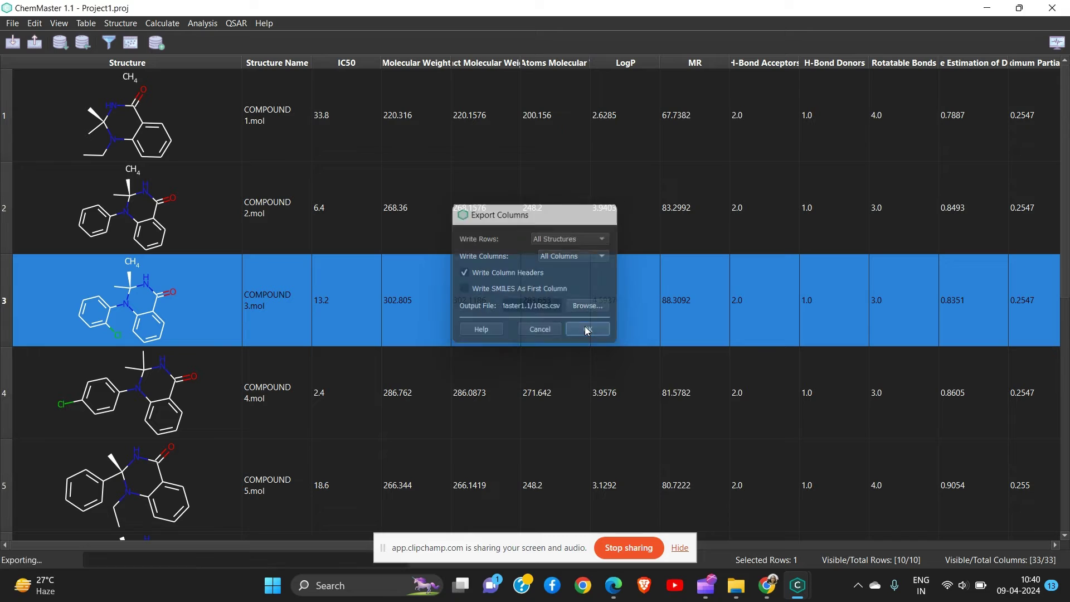
pyautogui.click(592, 299)
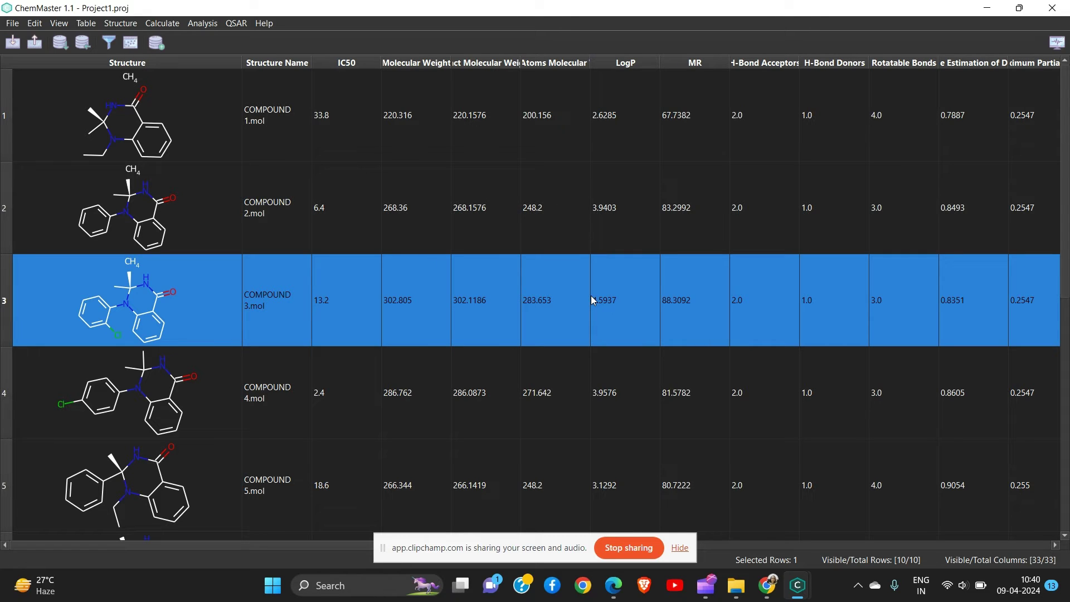
# Step: Close the current project, discarding its unsaved changes
pyautogui.click(1061, 9)
pyautogui.press('Return')
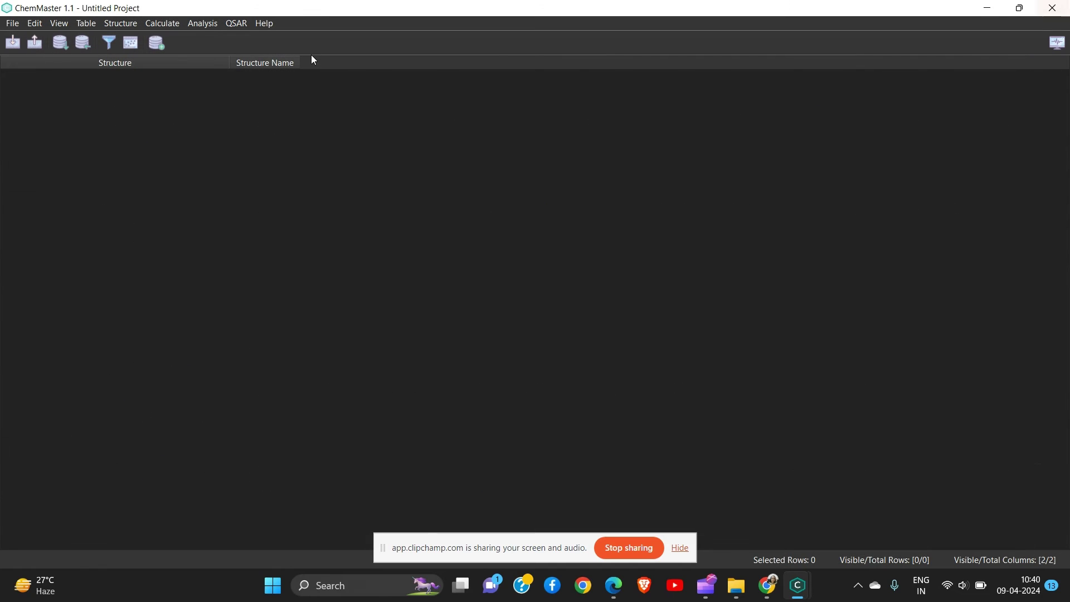
pyautogui.click(15, 43)
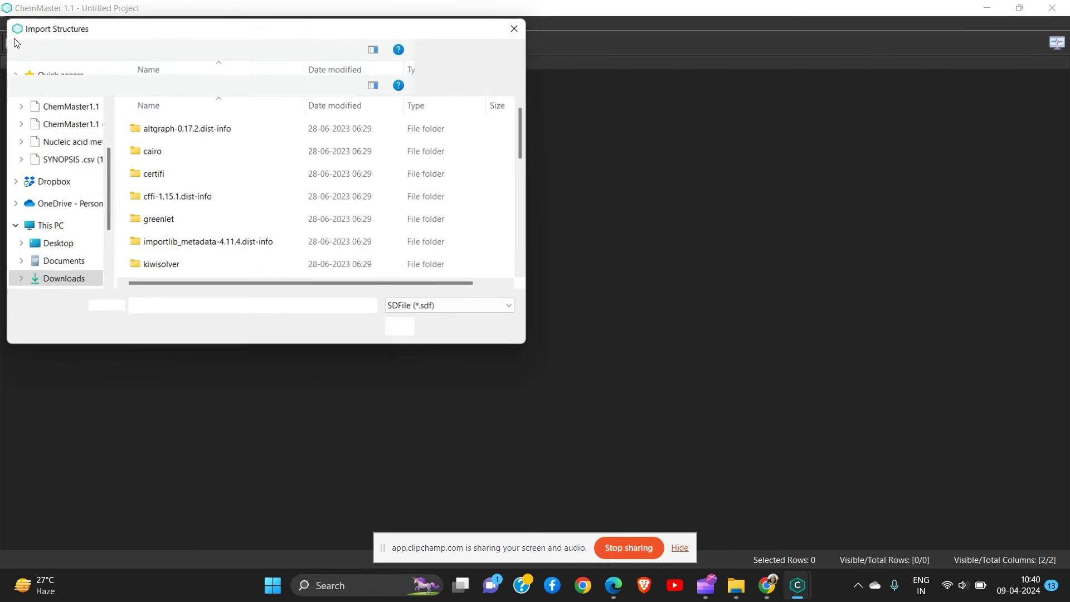
pyautogui.click(491, 328)
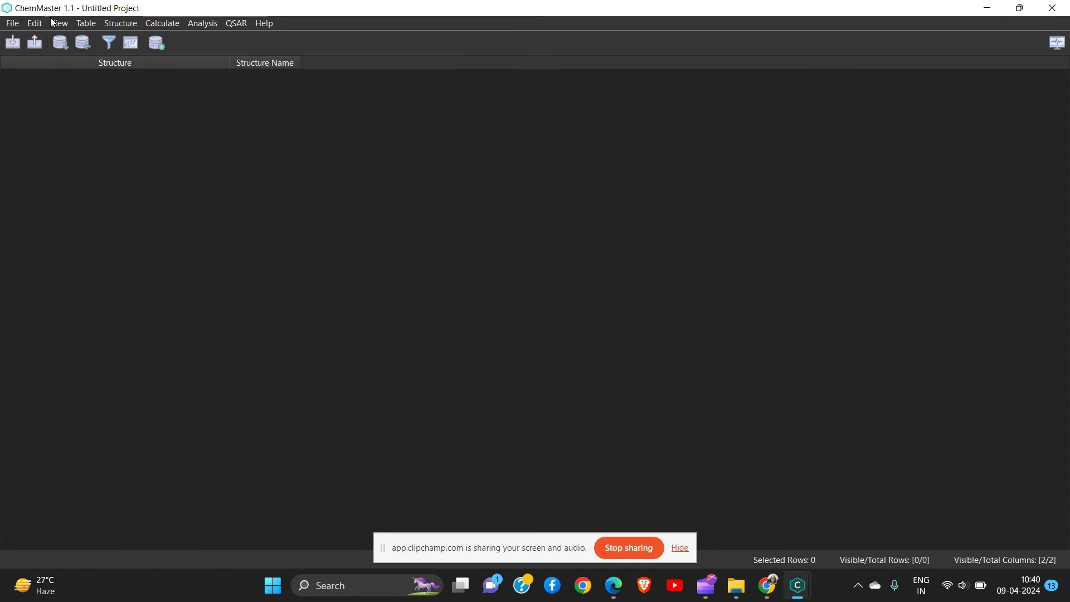
# Step: Import the columns from 10cs.csv into the untitled project with default import settings
pyautogui.click(21, 27)
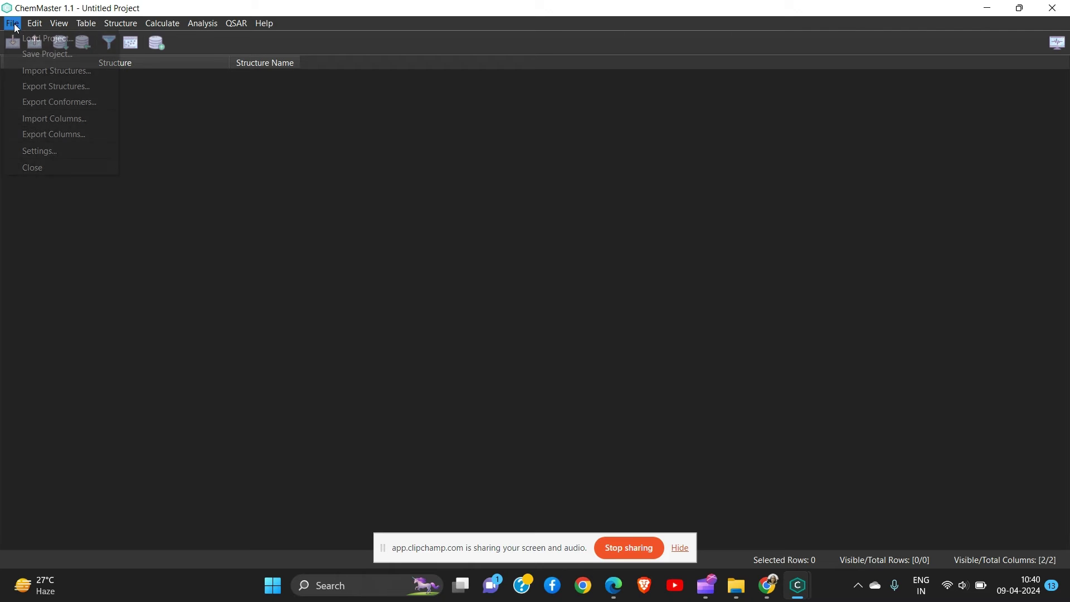
pyautogui.click(70, 123)
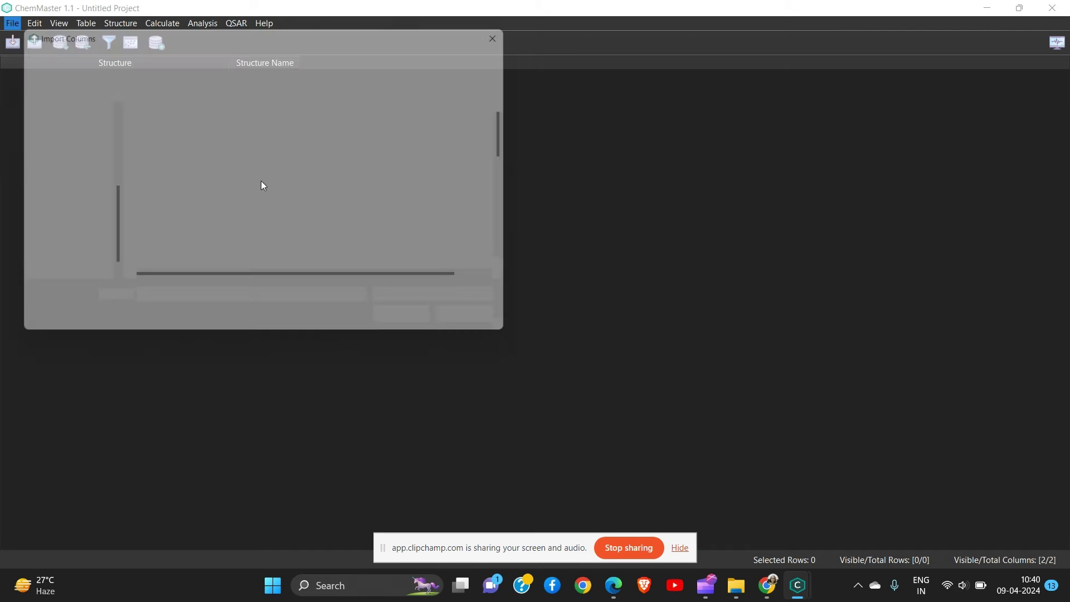
pyautogui.press('End')
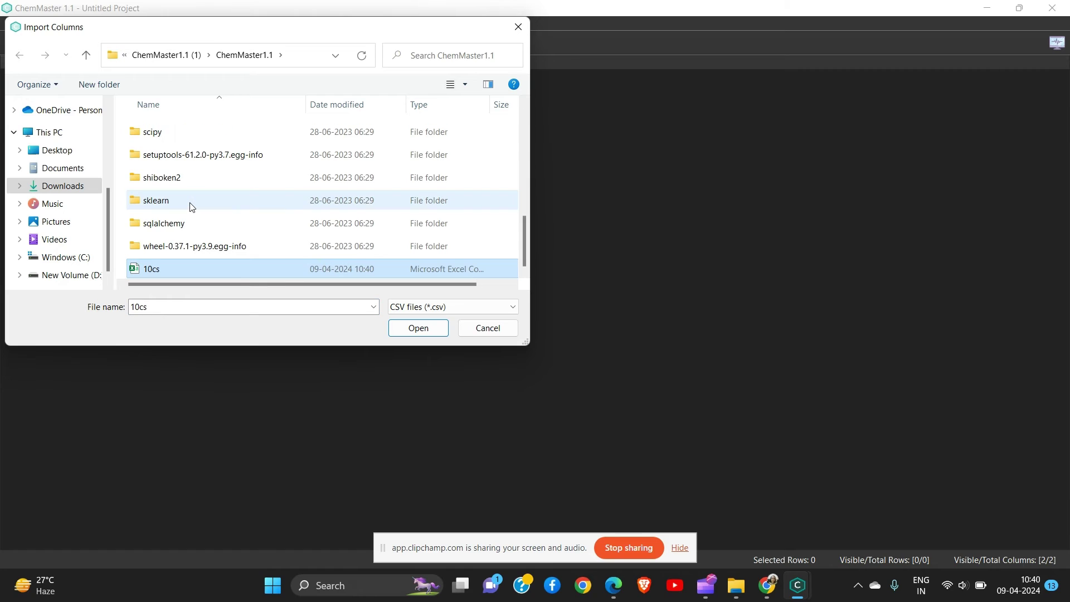
pyautogui.doubleClick(248, 266)
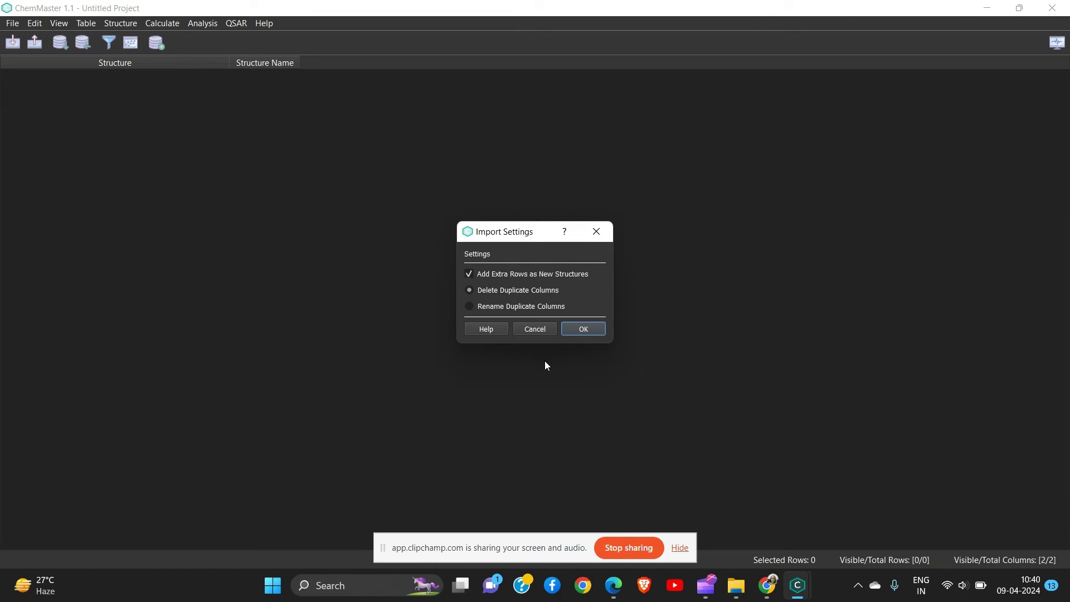
pyautogui.click(584, 331)
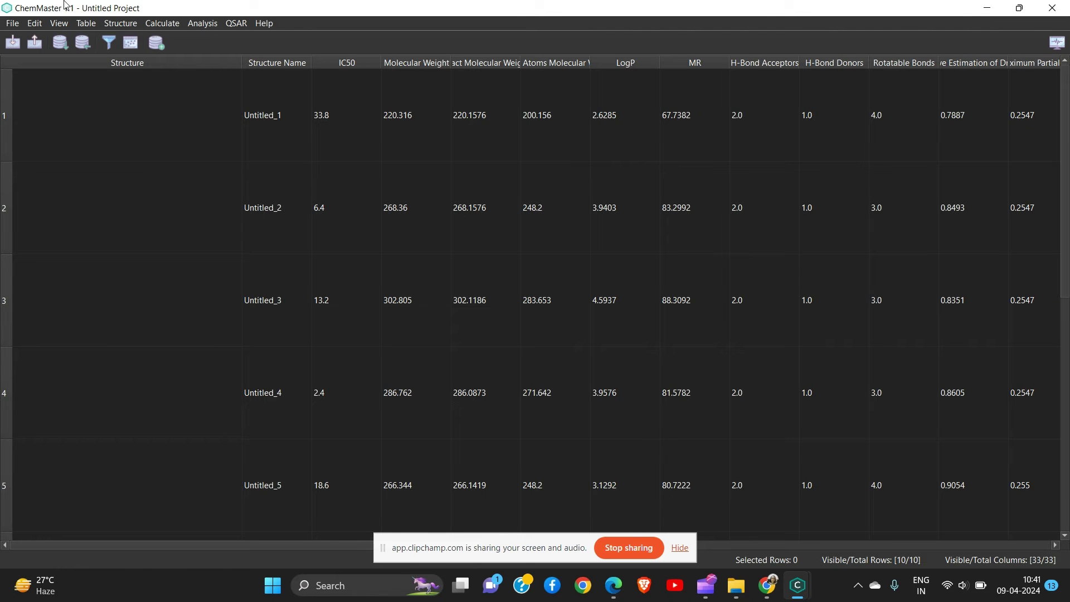
# Step: Build the first QSAR model with all descriptors as X-variables and close its results
pyautogui.click(236, 22)
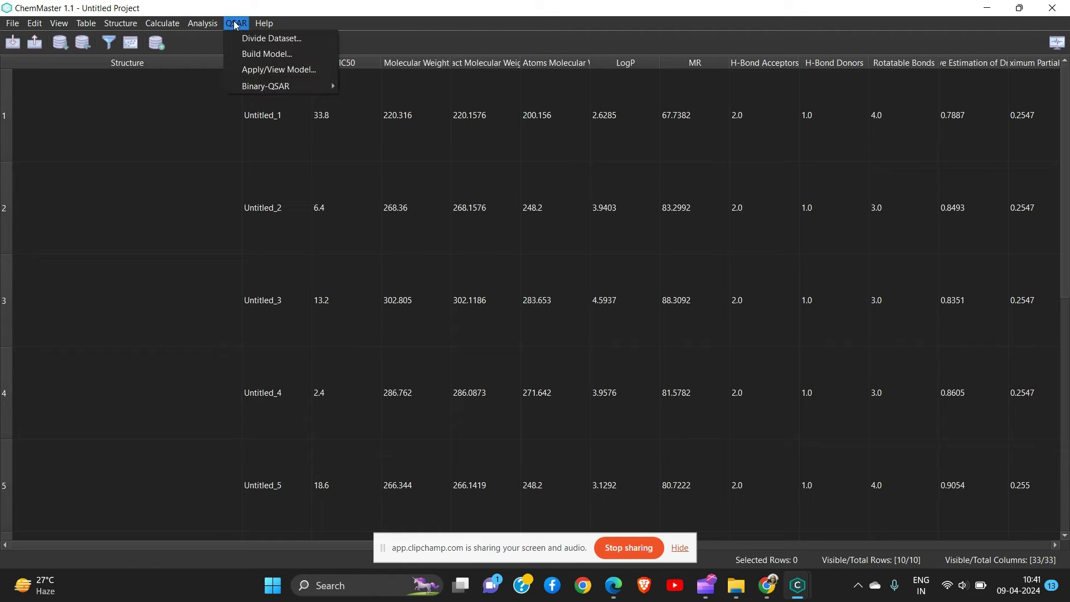
pyautogui.click(261, 52)
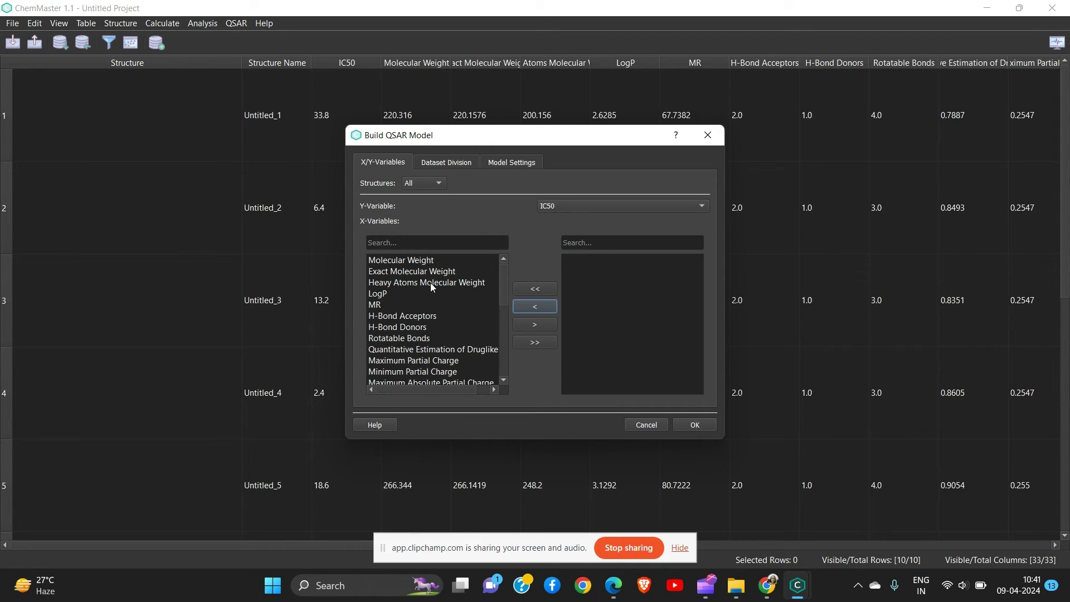
pyautogui.click(540, 343)
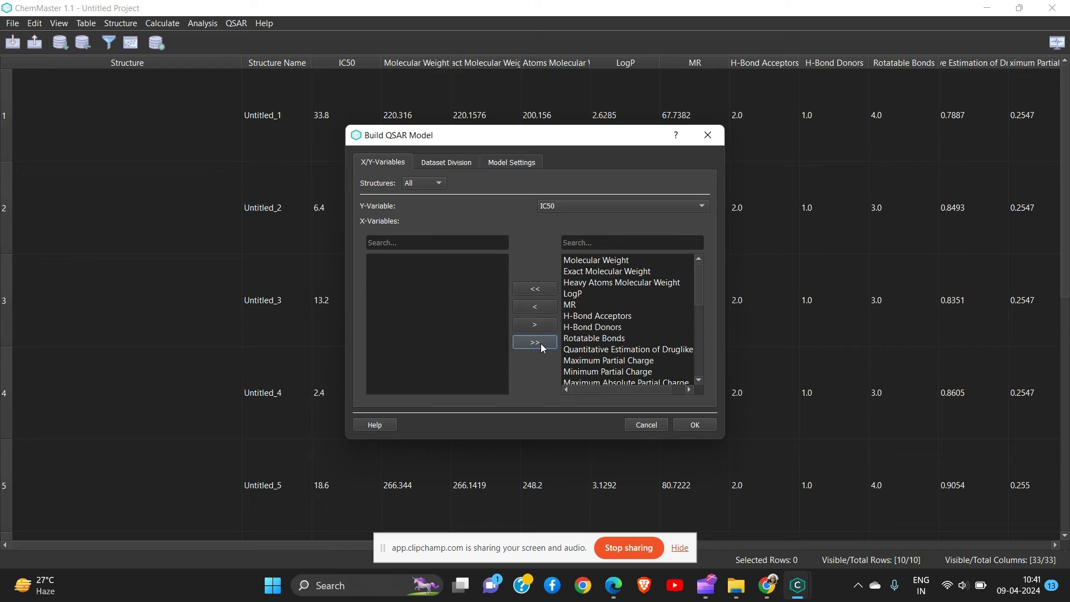
pyautogui.click(443, 165)
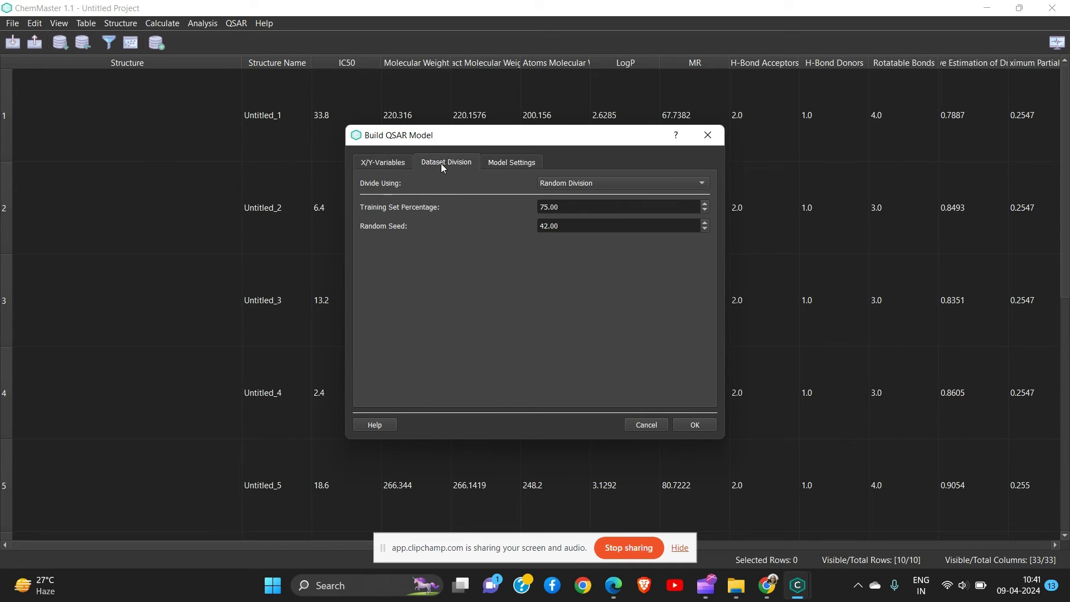
pyautogui.click(509, 163)
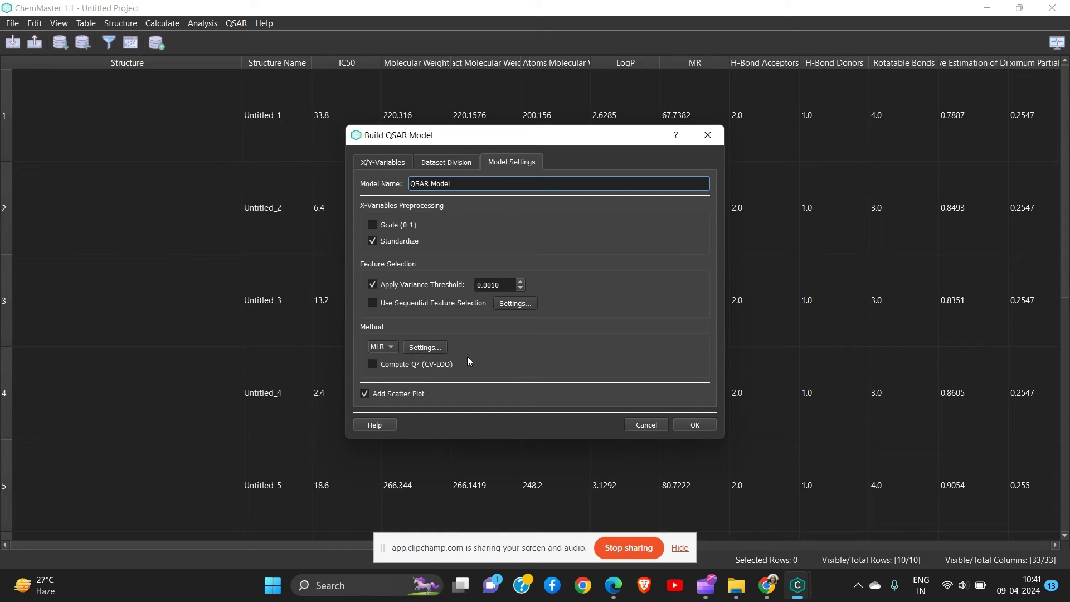
pyautogui.click(694, 424)
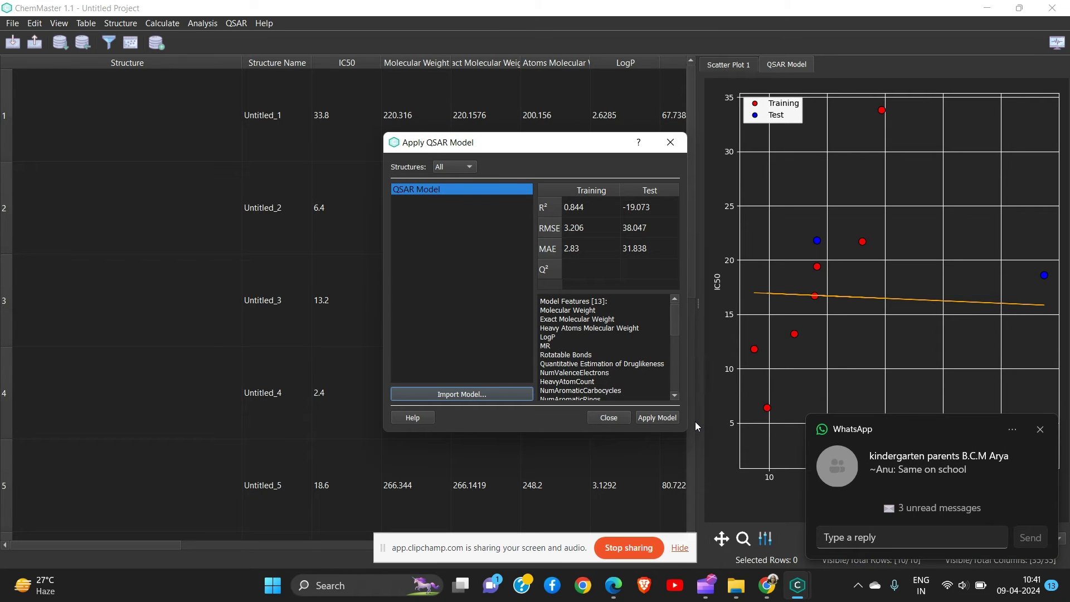
pyautogui.click(1045, 428)
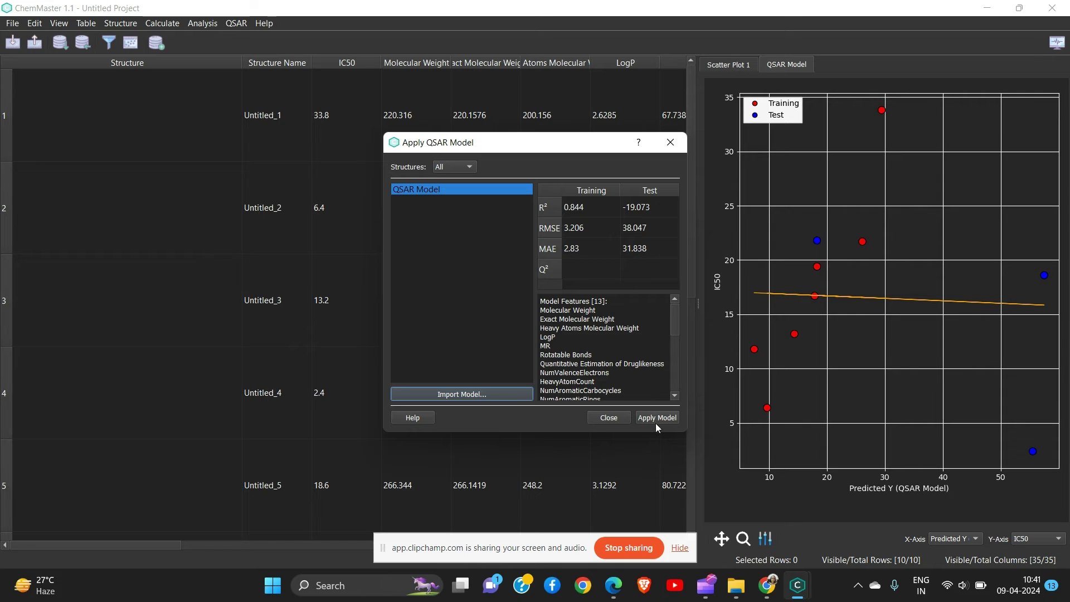
pyautogui.click(608, 417)
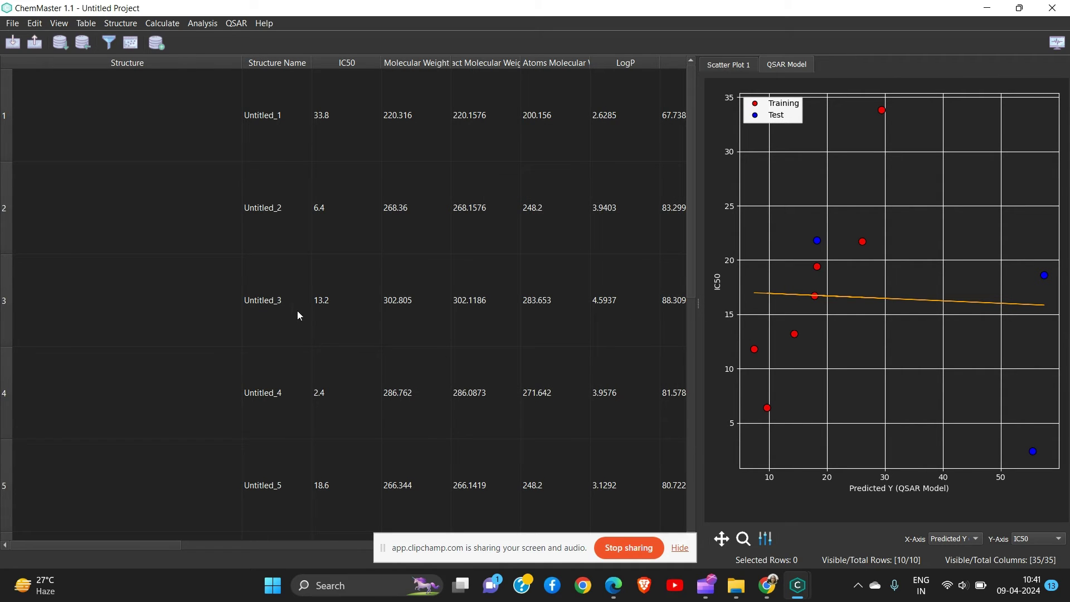
# Step: Start a new QSAR model and set its modelling method to PLS
pyautogui.click(237, 24)
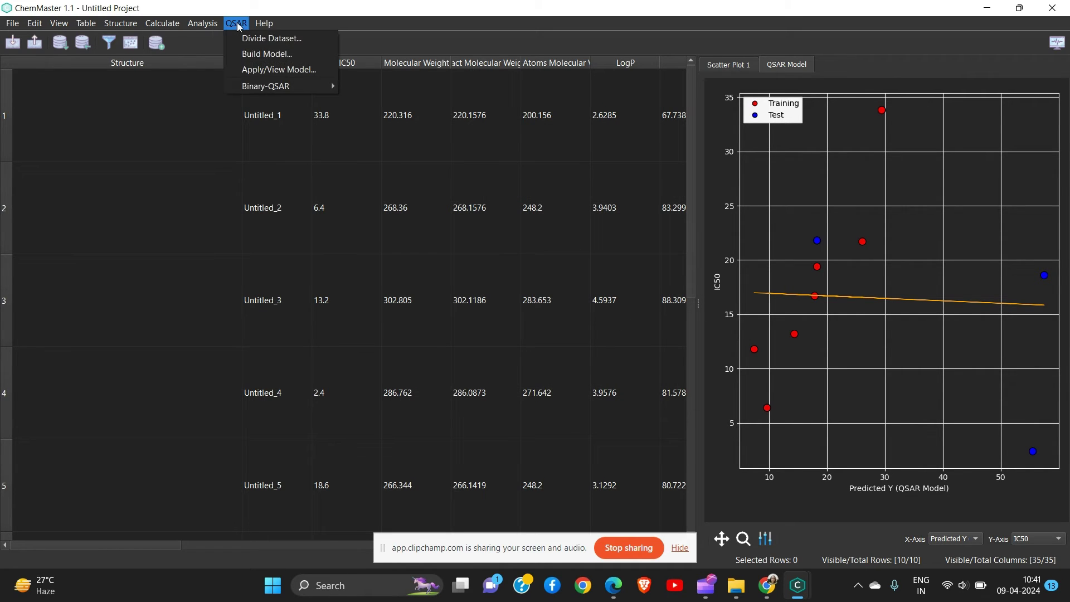
pyautogui.click(290, 54)
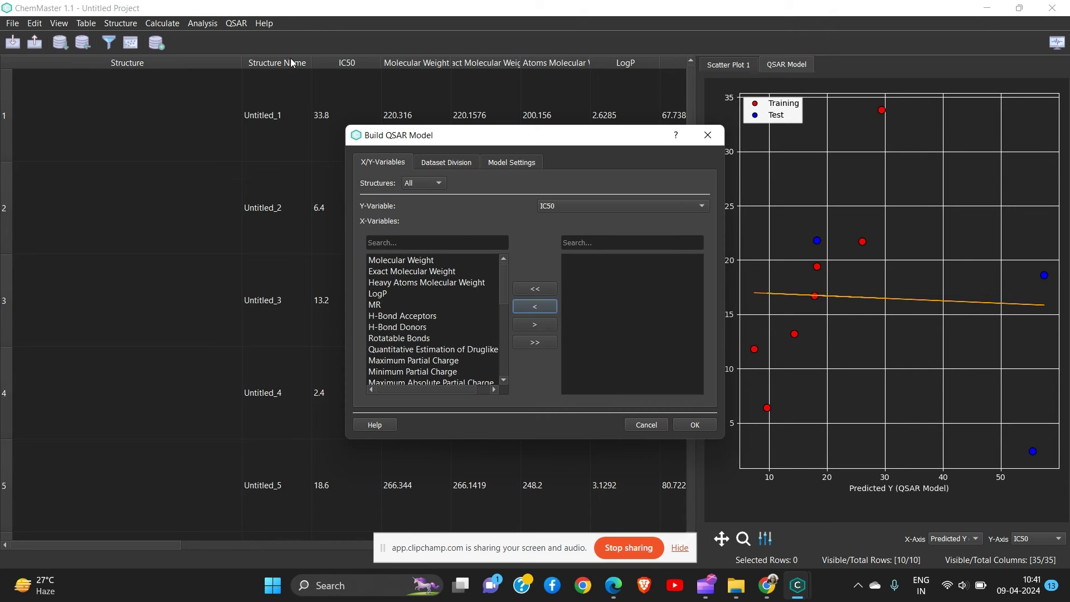
pyautogui.click(451, 165)
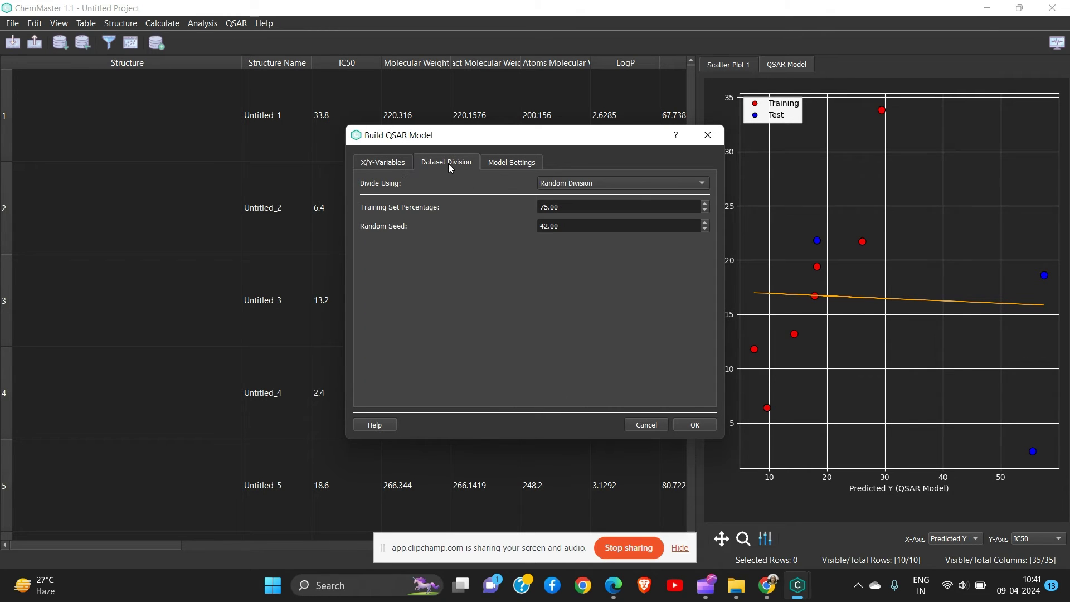
pyautogui.click(503, 164)
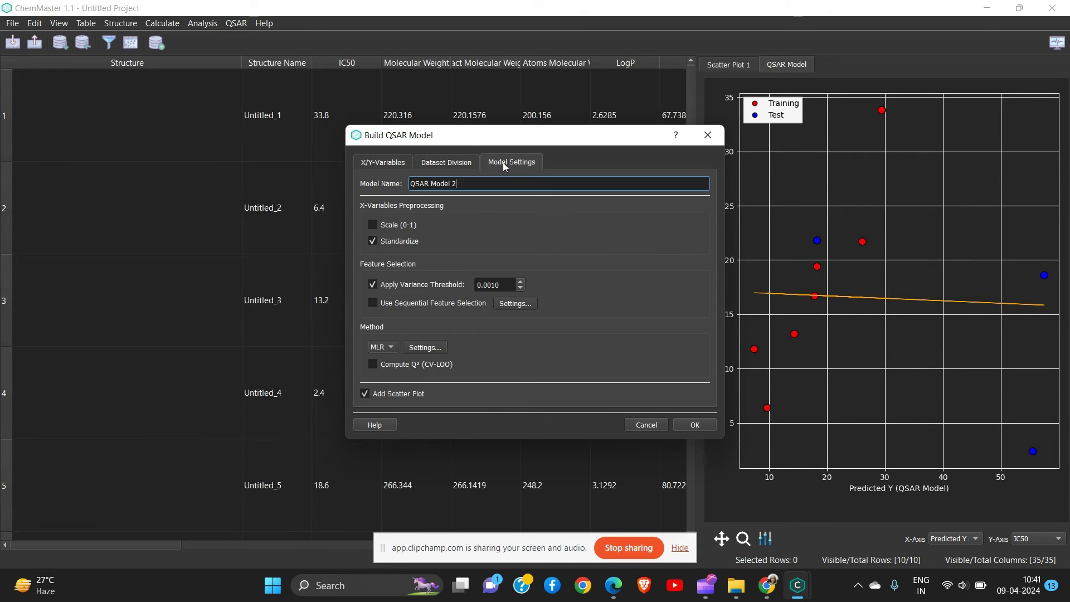
pyautogui.click(383, 348)
pyautogui.click(384, 361)
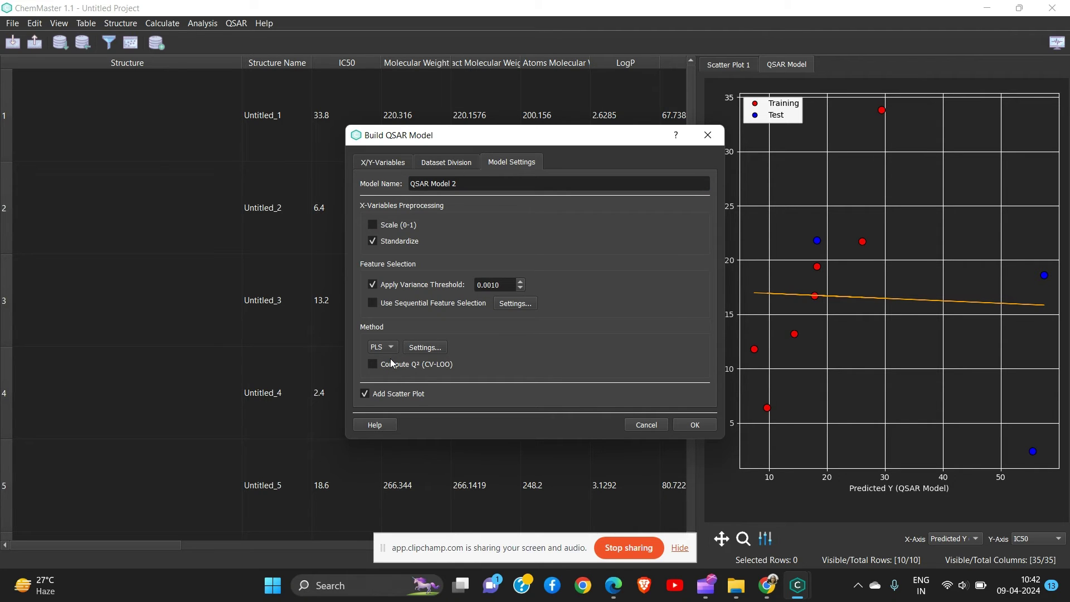
# Step: Add all descriptors as X-variables, build QSAR Model 2, and close its results summary
pyautogui.click(389, 162)
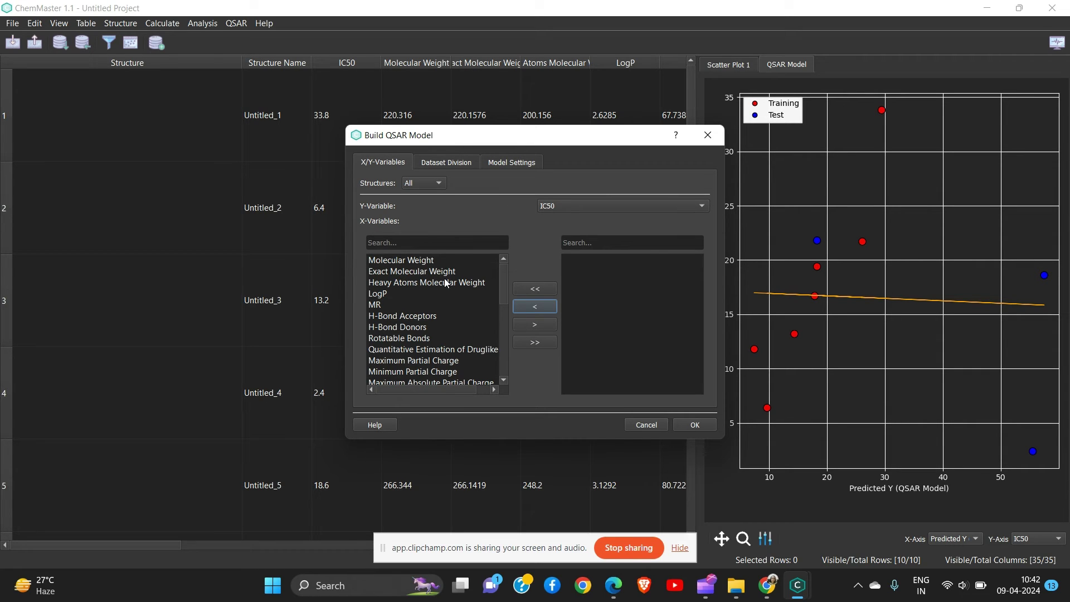
pyautogui.click(535, 342)
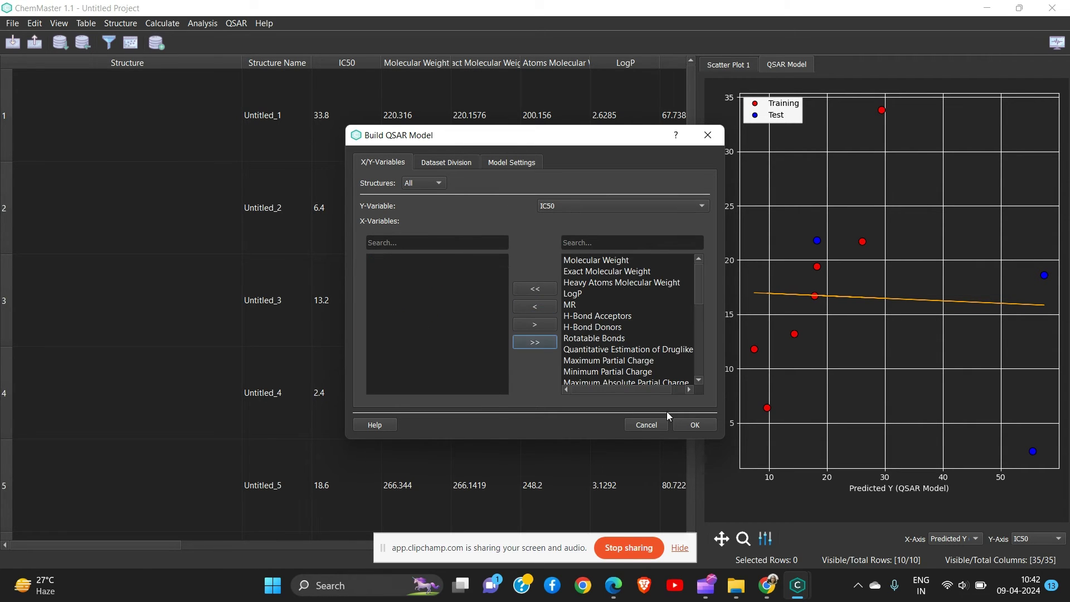
pyautogui.click(696, 424)
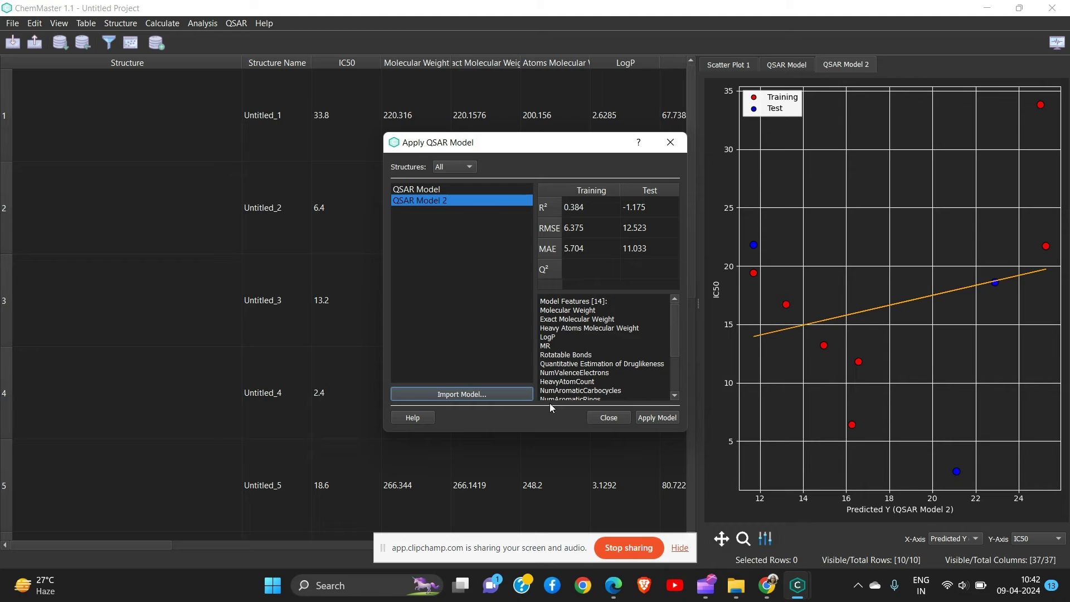
pyautogui.click(608, 417)
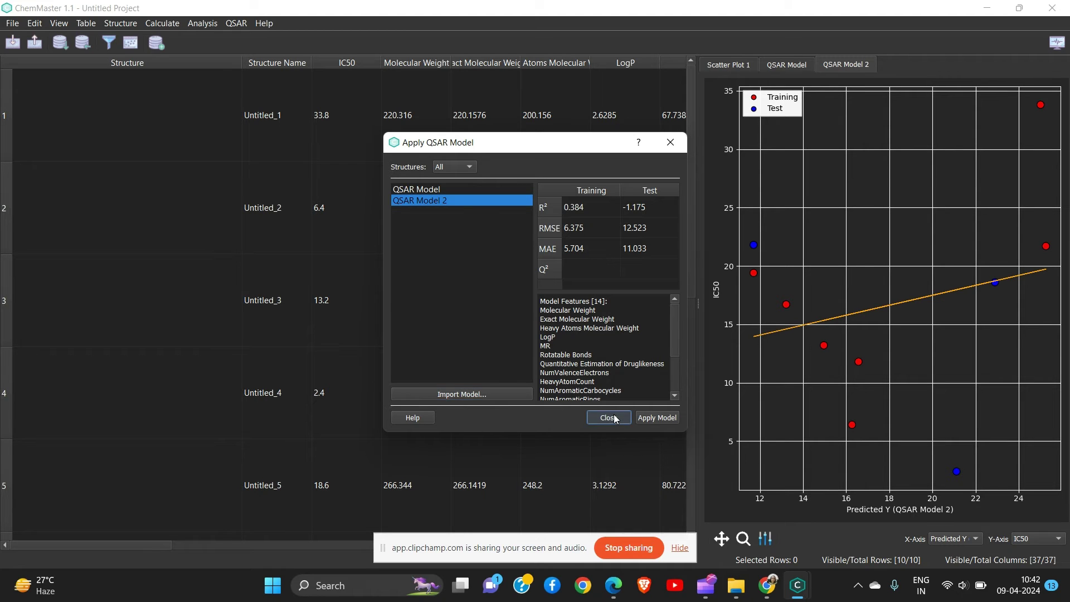
pyautogui.click(236, 23)
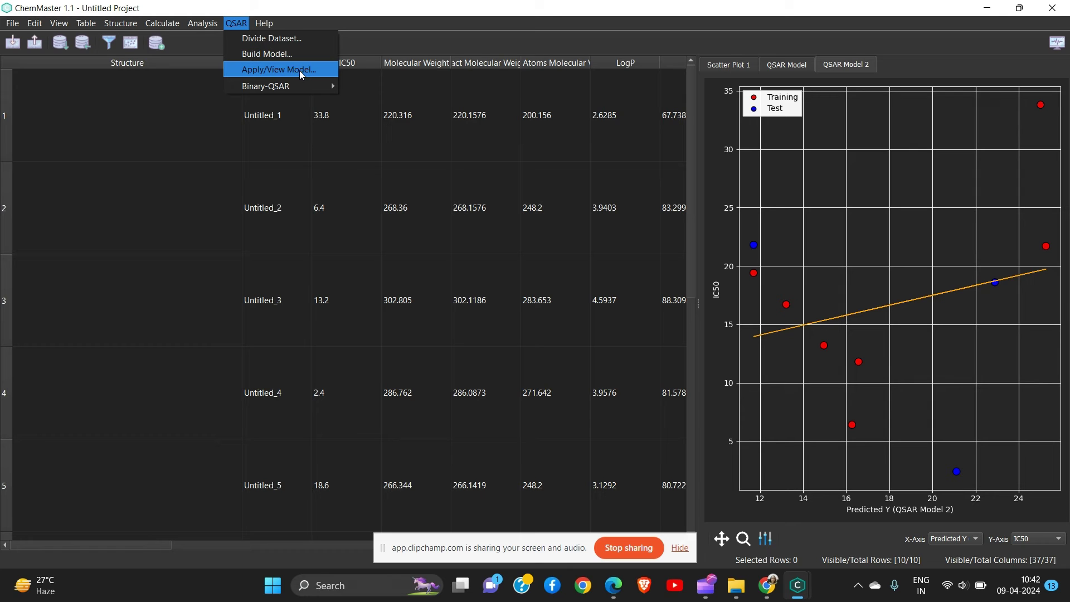
# Step: Start another QSAR model using all descriptors as X-variables
pyautogui.click(309, 55)
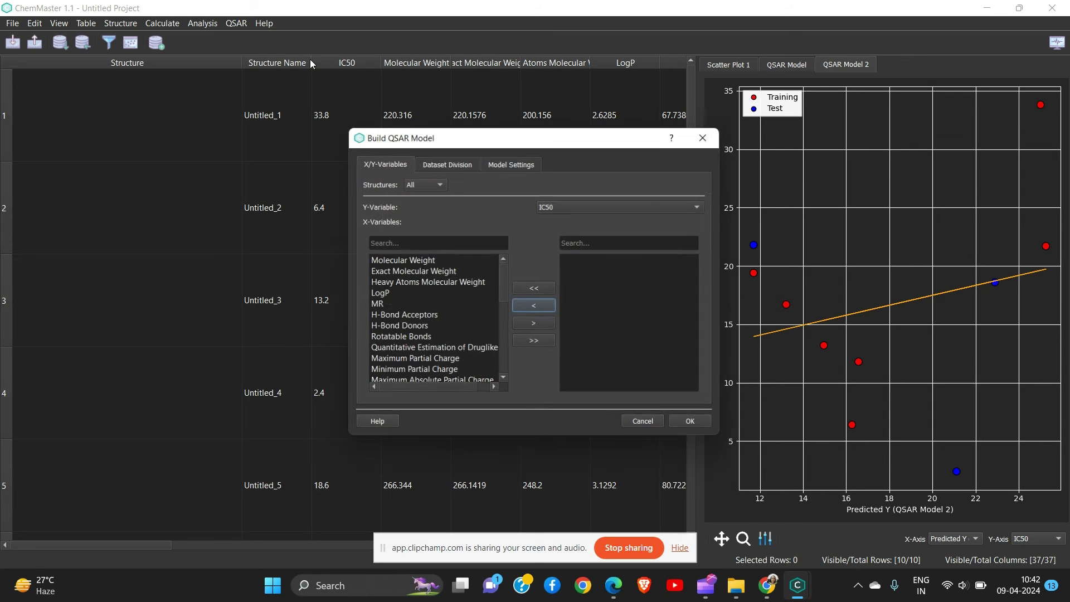
pyautogui.click(506, 165)
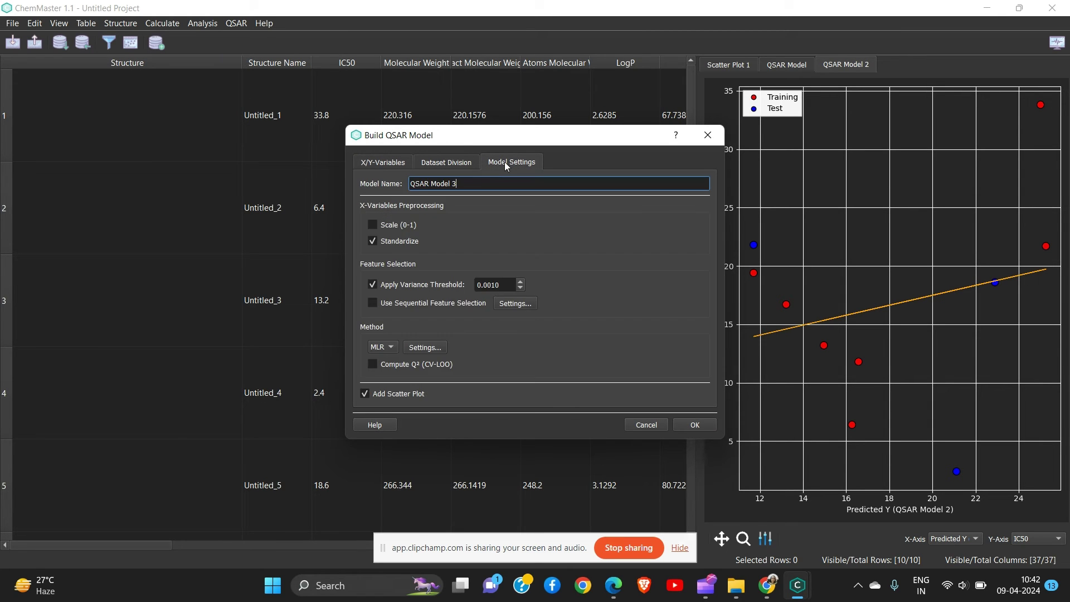
pyautogui.click(445, 171)
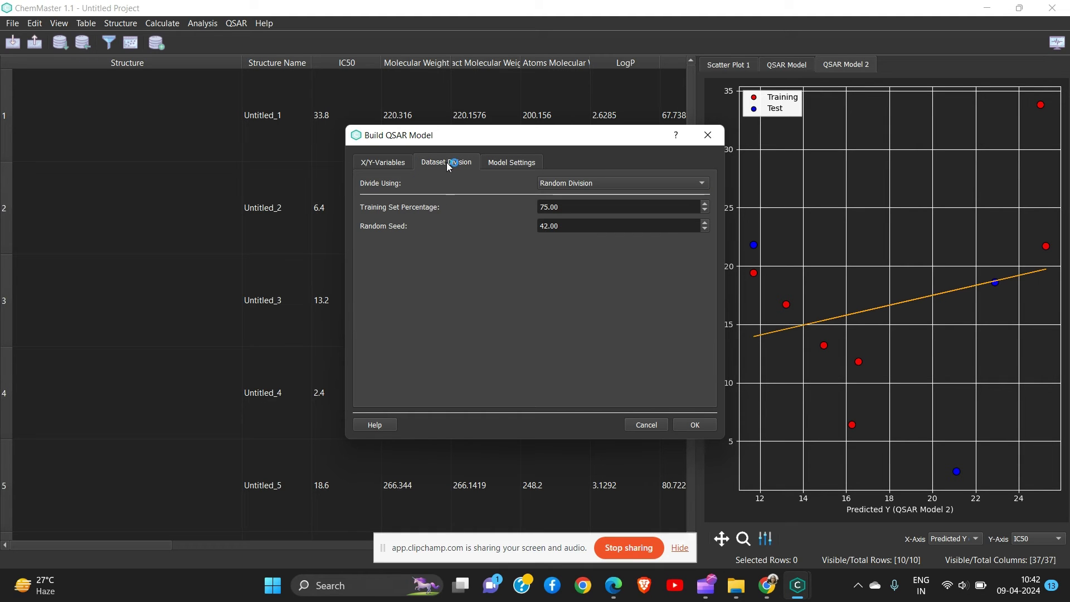
pyautogui.click(390, 165)
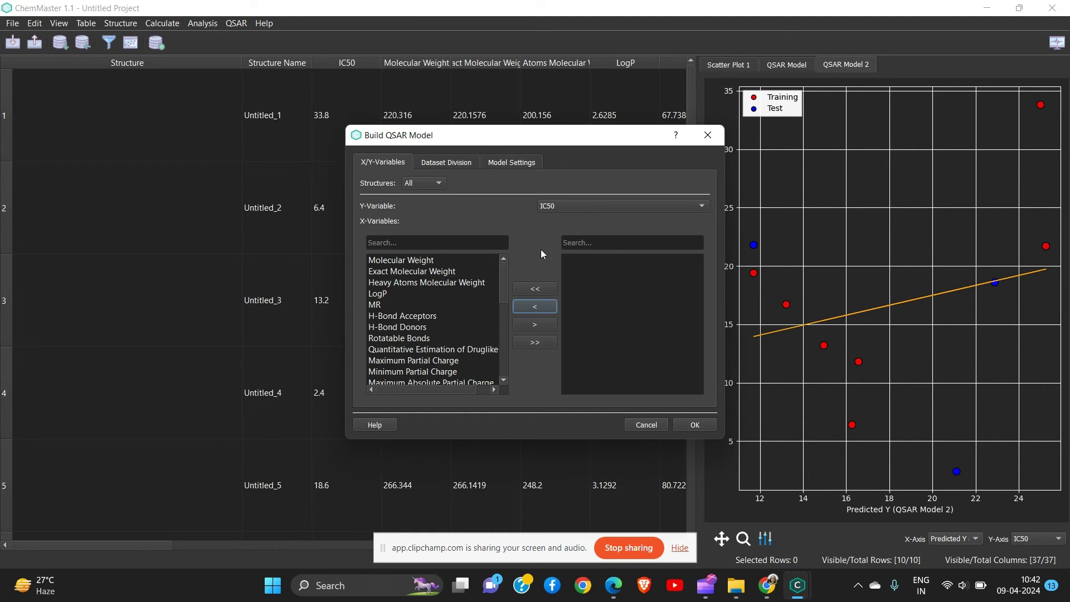
pyautogui.click(543, 343)
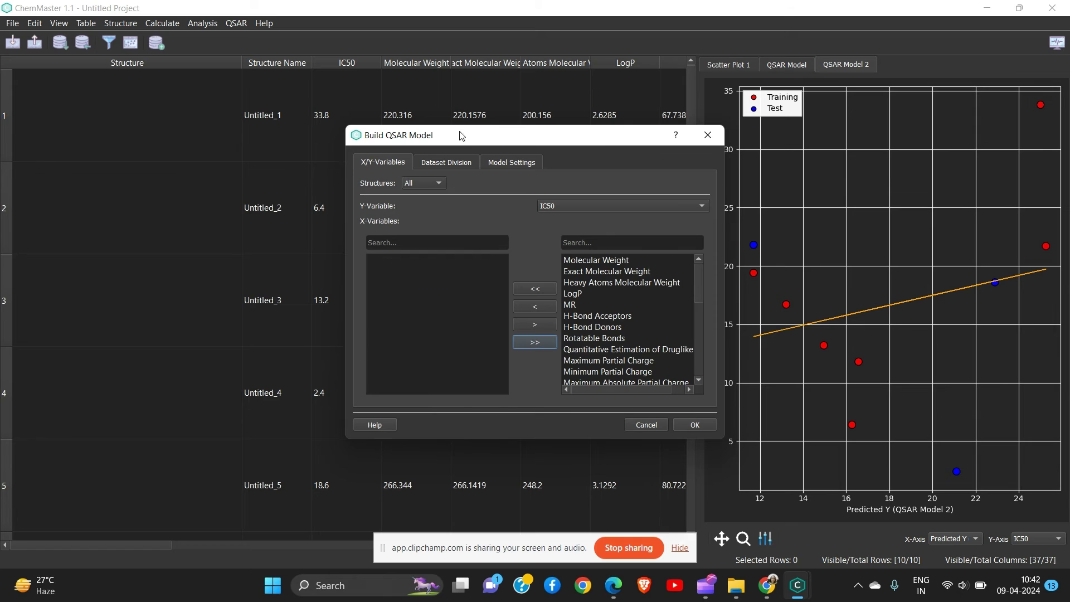
# Step: Set the modelling method to kNN and build QSAR Model 3
pyautogui.click(450, 162)
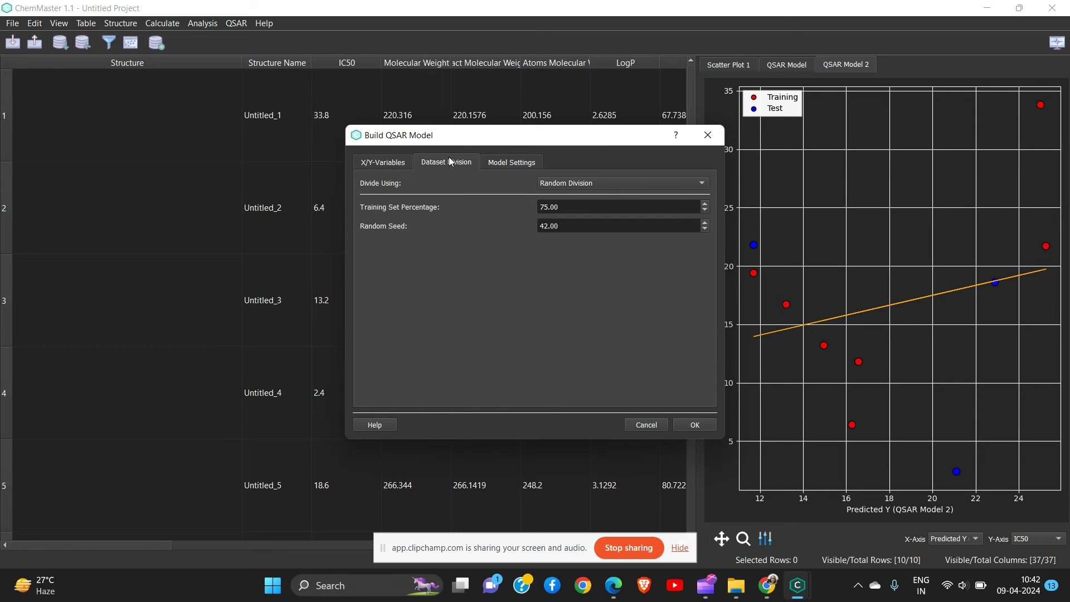
pyautogui.click(508, 162)
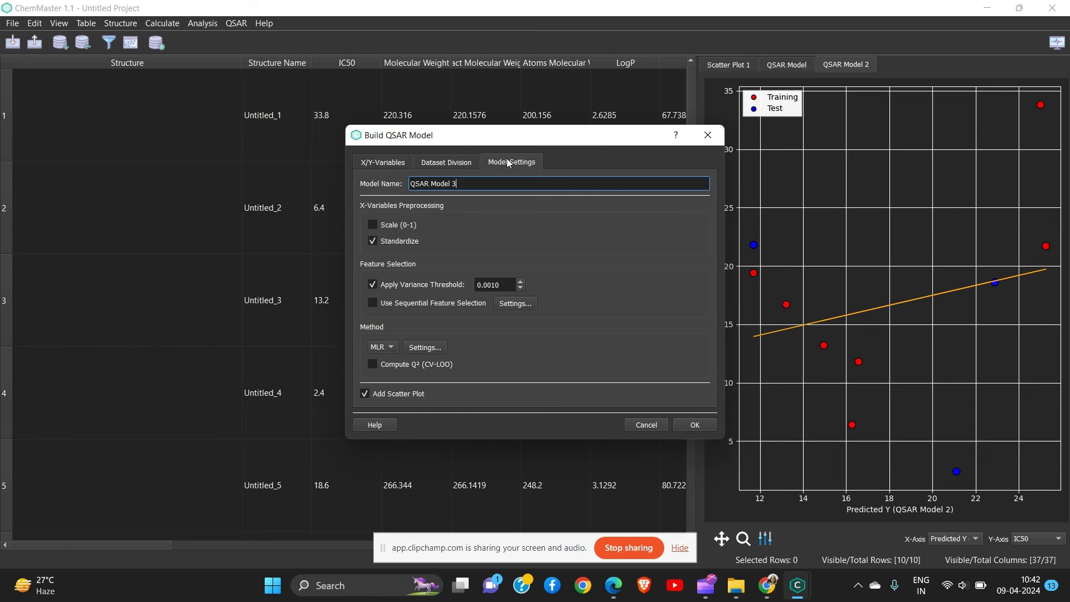
pyautogui.click(383, 347)
pyautogui.click(384, 378)
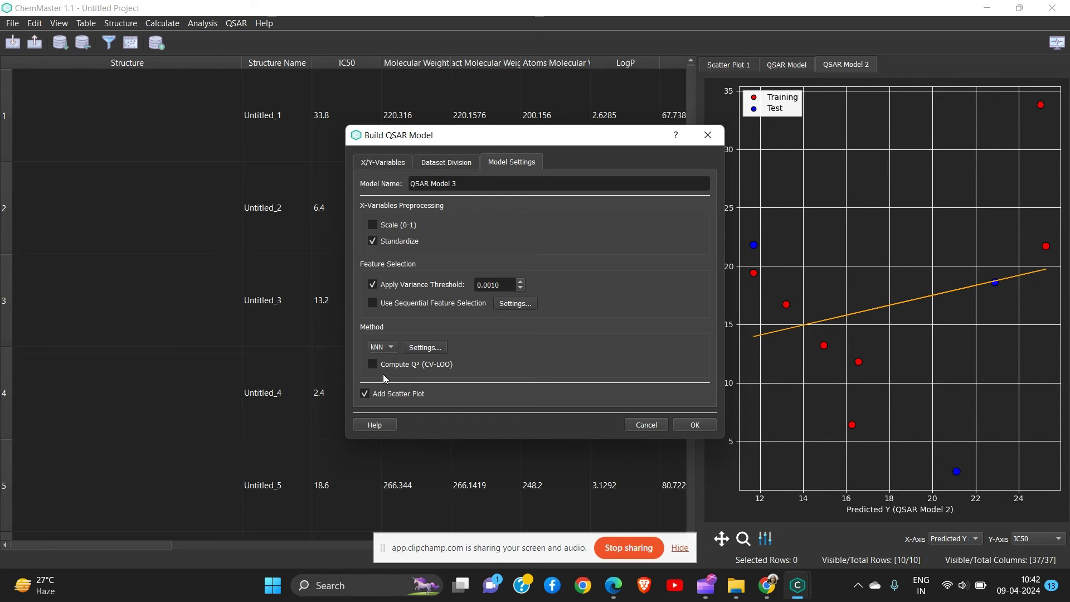
pyautogui.click(690, 425)
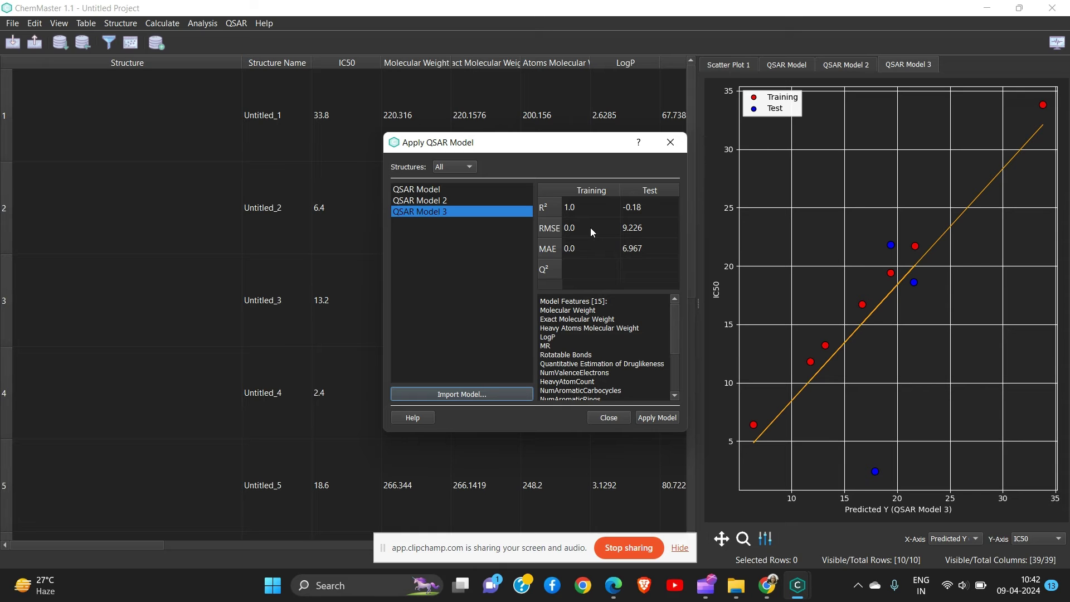
# Step: Try importing the model file model1, dismiss the not-found error, and cancel
pyautogui.click(477, 394)
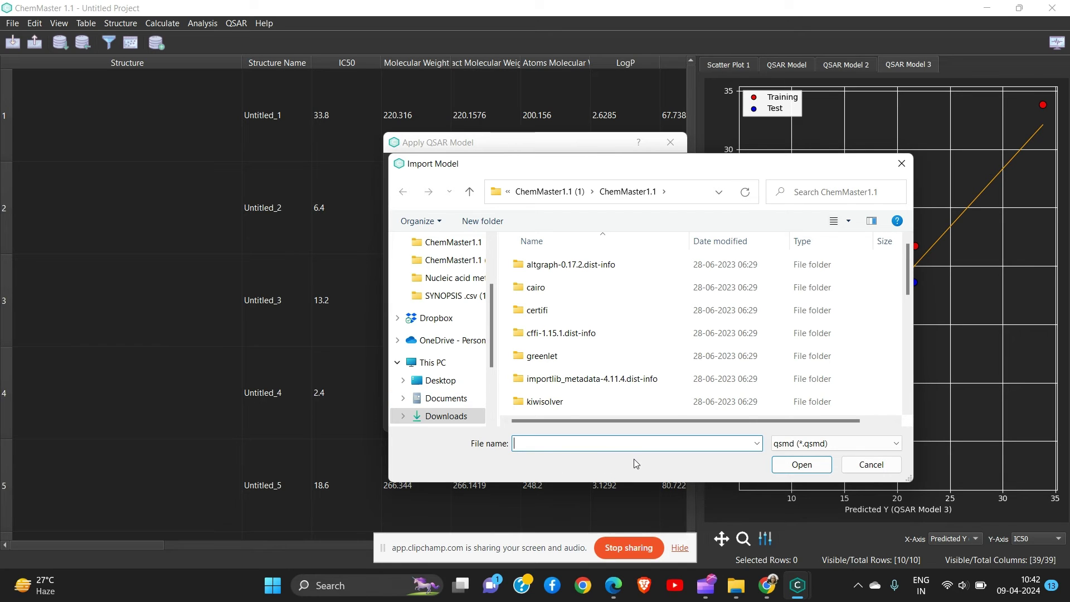
pyautogui.write('model1')
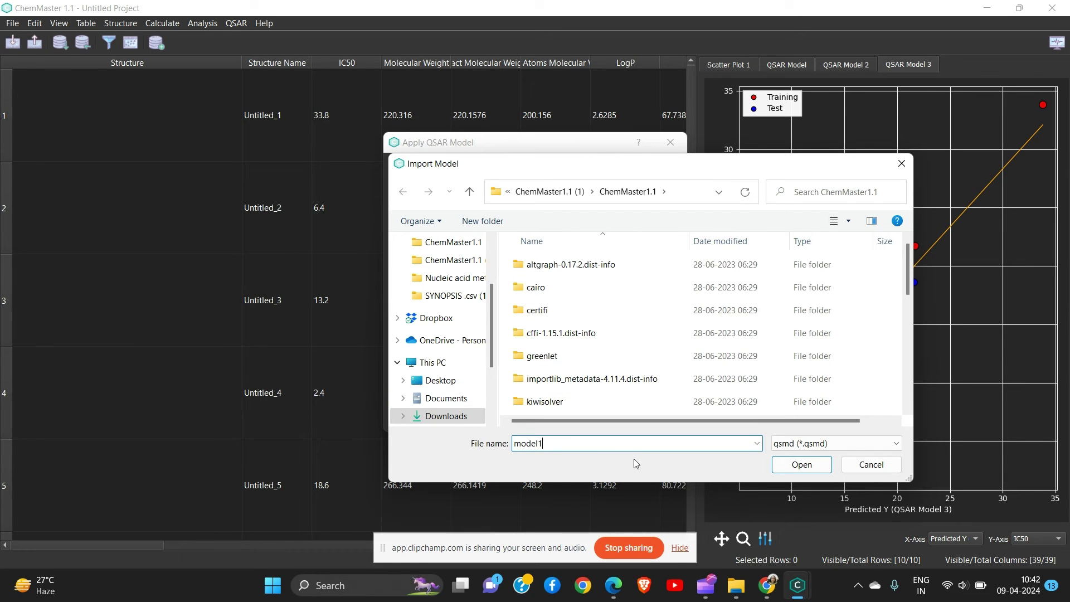
pyautogui.click(811, 464)
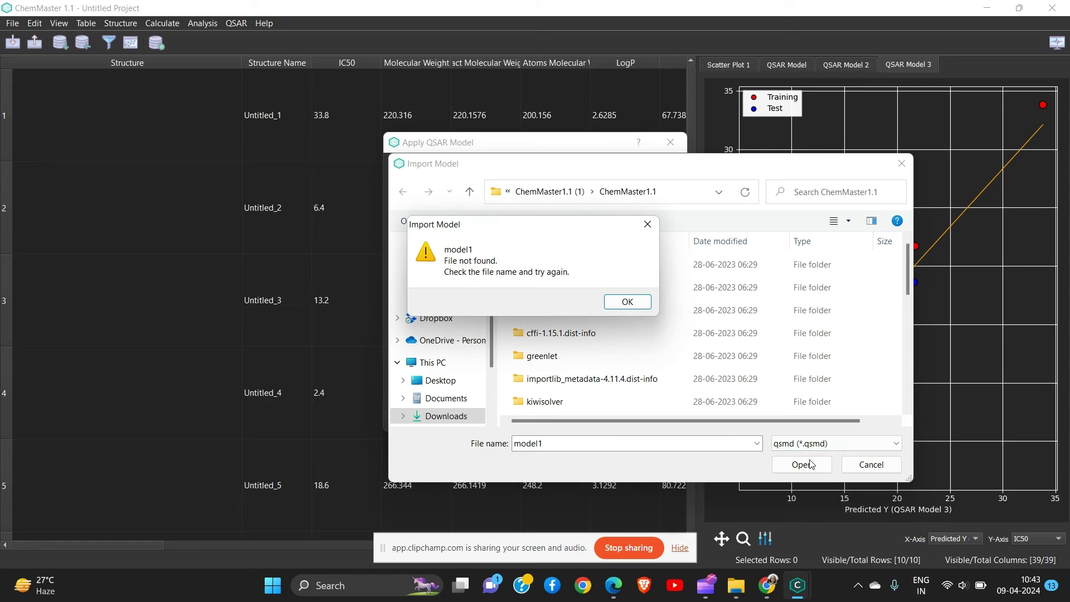
pyautogui.click(619, 303)
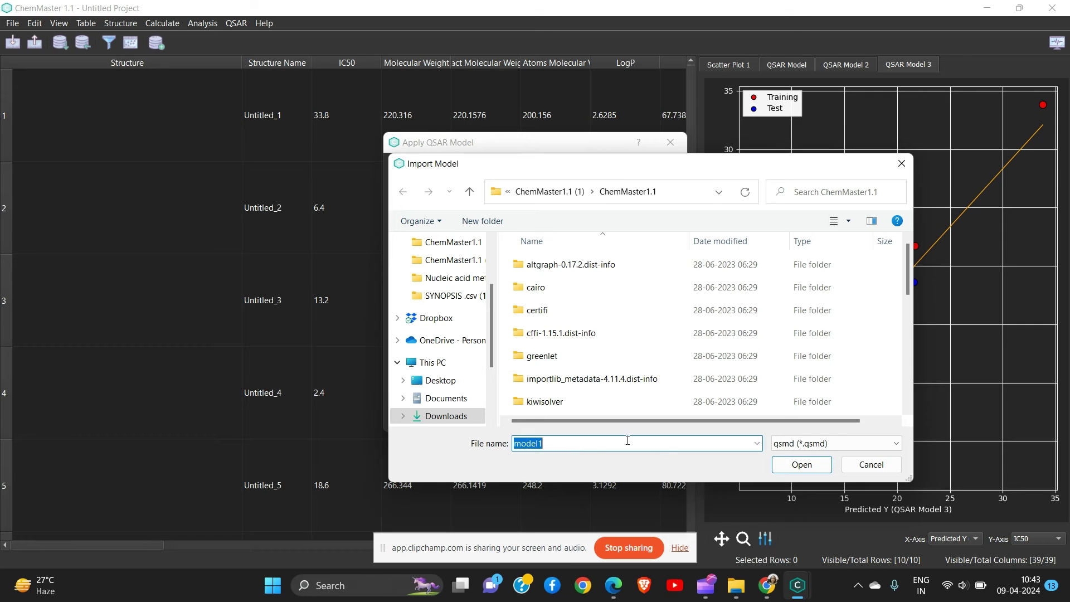
pyautogui.click(882, 471)
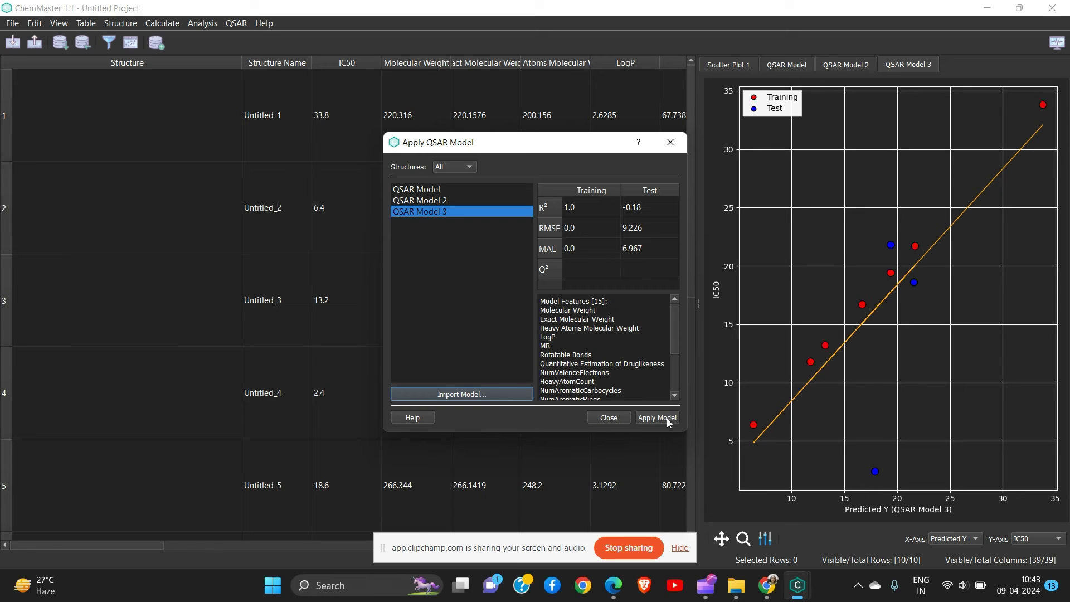
# Step: Apply QSAR Model 3 to all structures in the table
pyautogui.moveTo(670, 330); pyautogui.dragTo(670, 376)
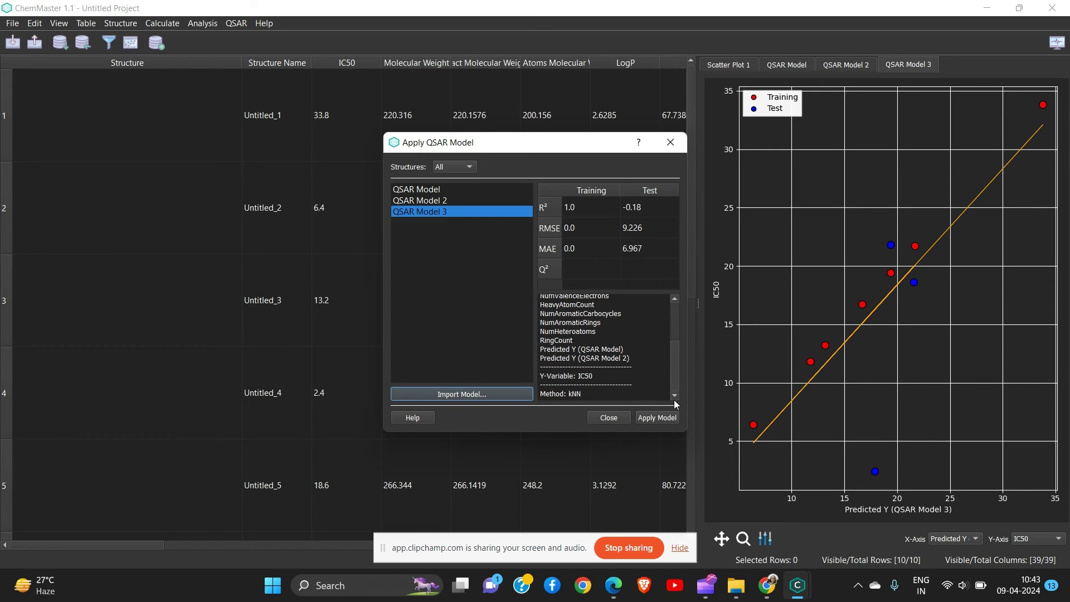
pyautogui.scroll(2, 674, 369)
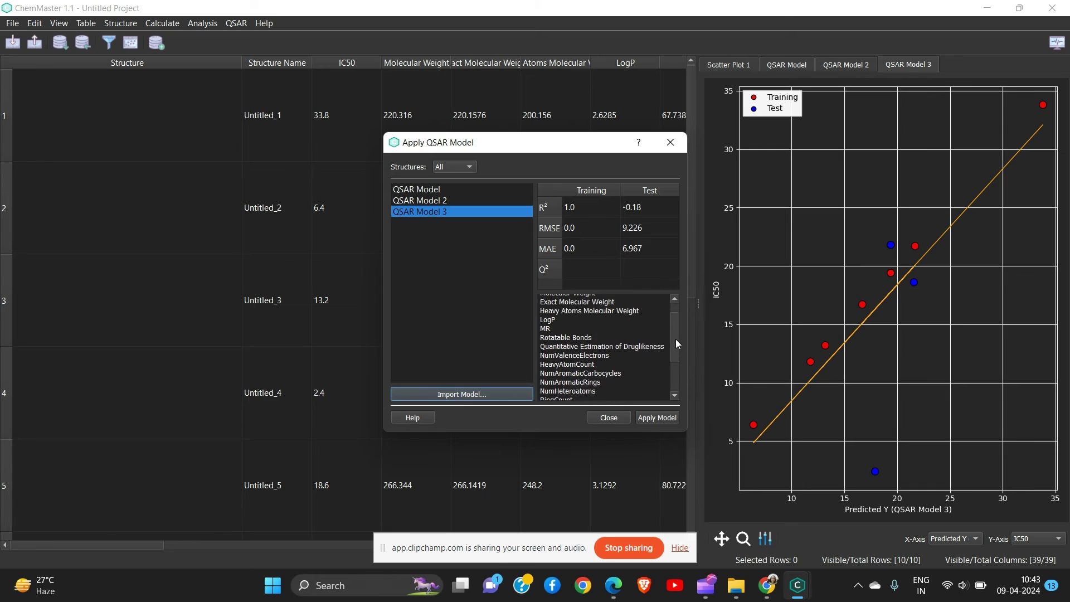
pyautogui.moveTo(675, 341); pyautogui.dragTo(670, 419)
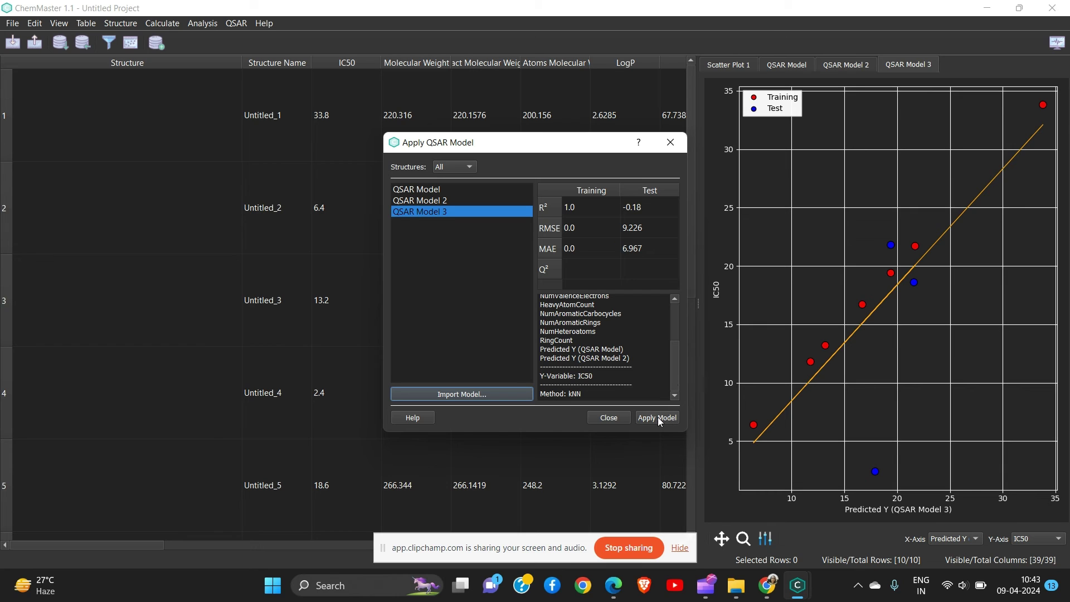
pyautogui.click(658, 417)
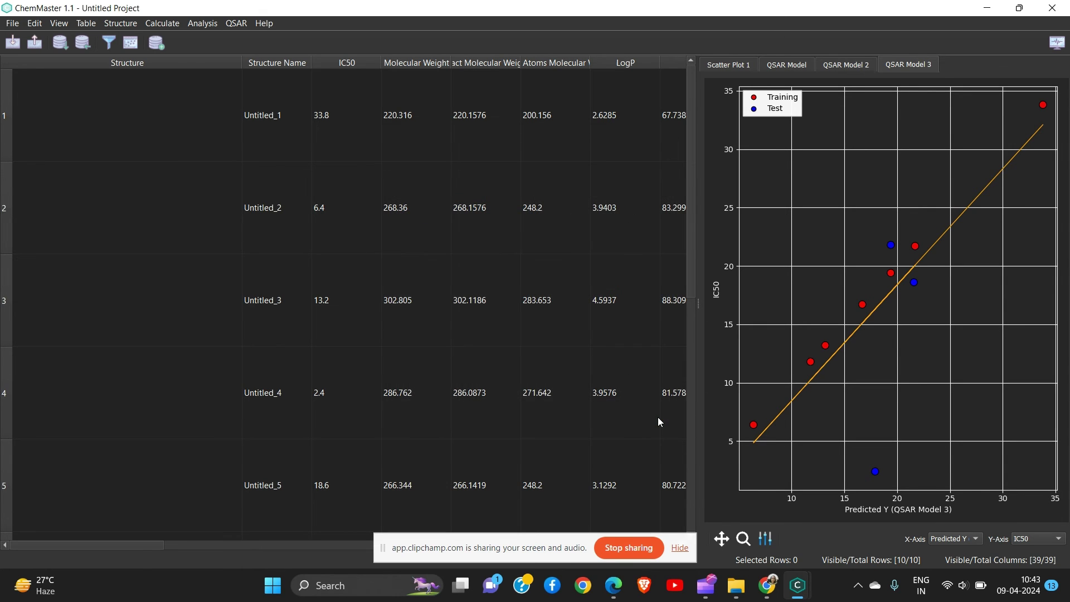
# Step: Switch through Scatter Plot 1 and the QSAR Model 1, 2 and 3 plot tabs
pyautogui.click(751, 64)
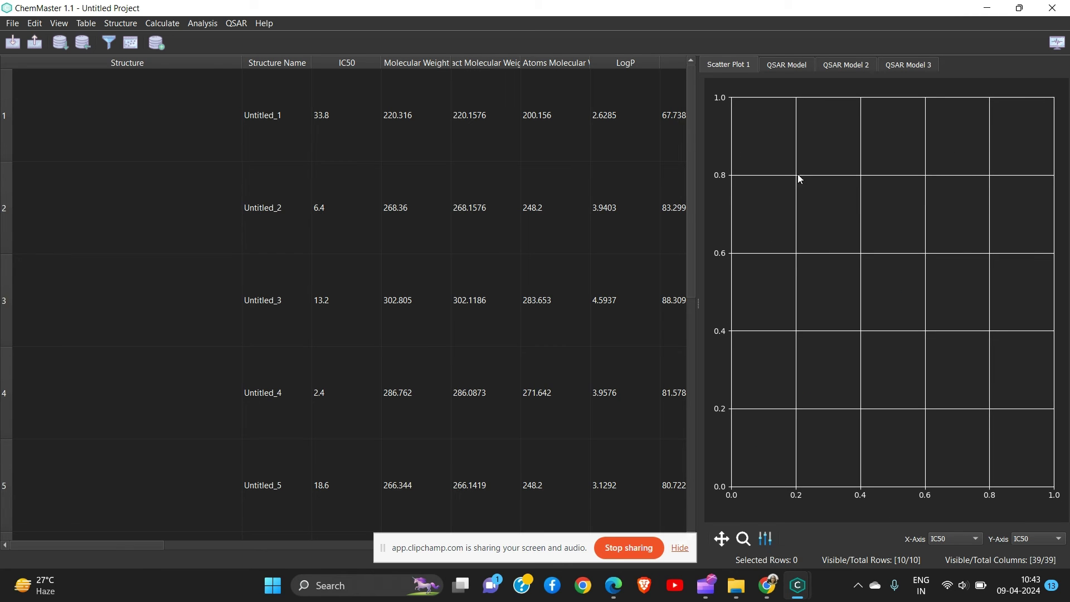
pyautogui.click(786, 64)
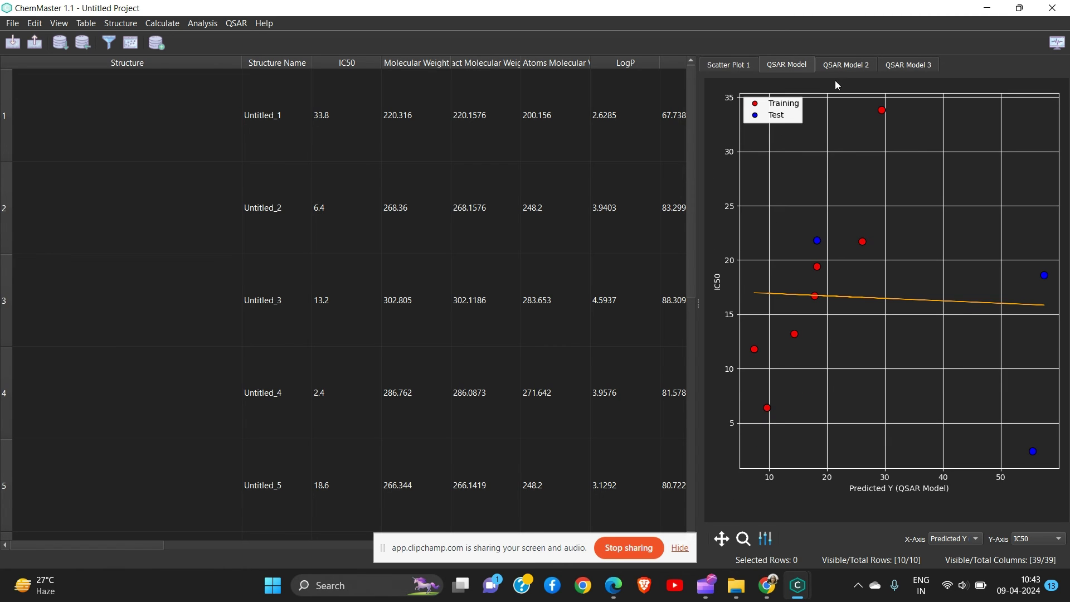
pyautogui.click(847, 63)
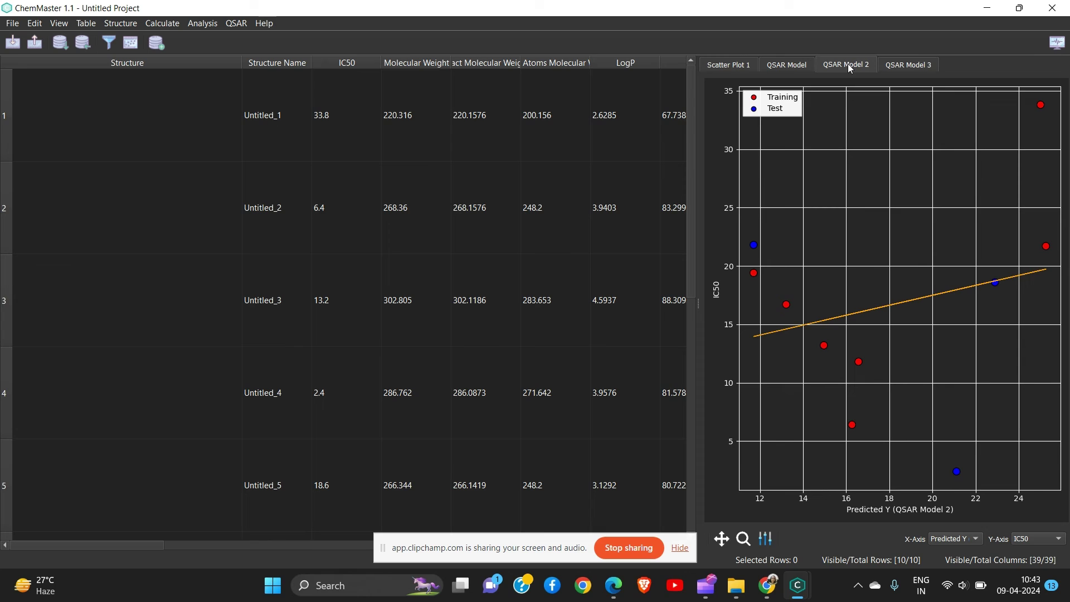
pyautogui.click(907, 62)
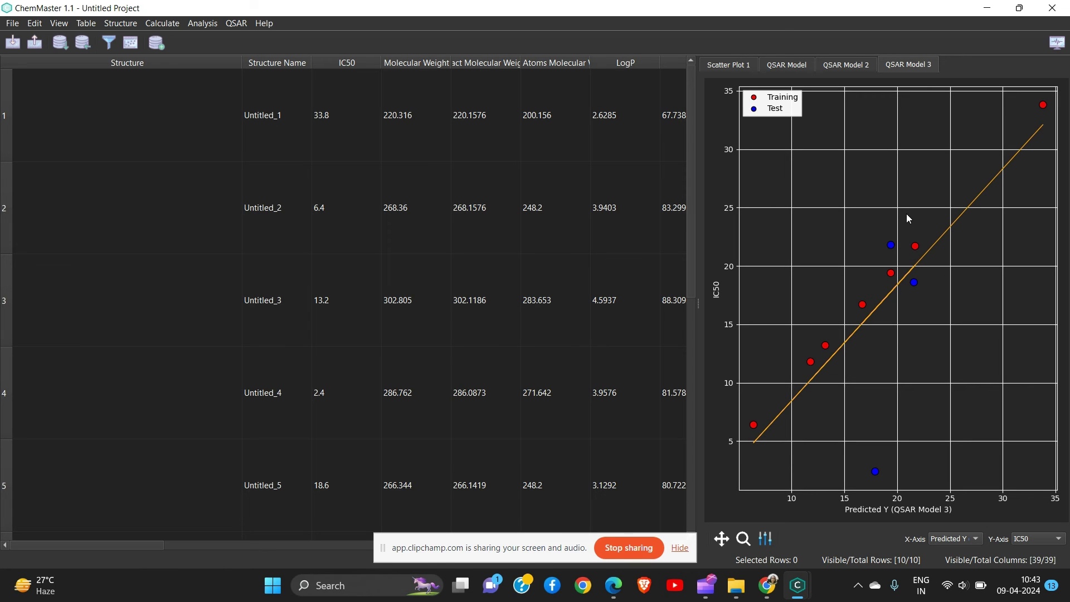
# Step: Set the x-axis to Predicted Y (QSAR Model), then to Minimum Absolute Partial Charge
pyautogui.click(961, 538)
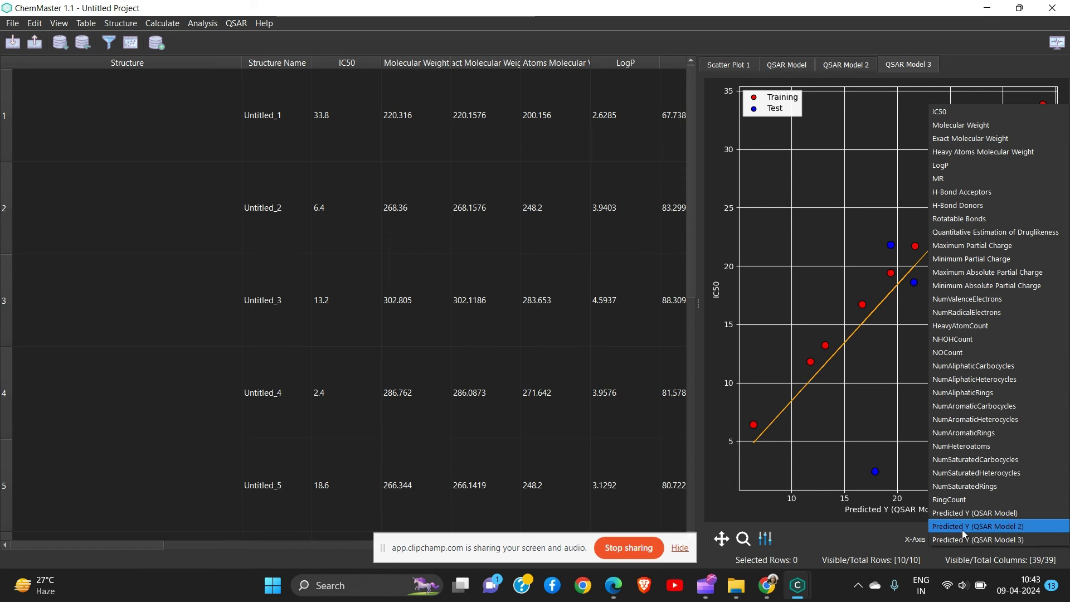
pyautogui.click(965, 513)
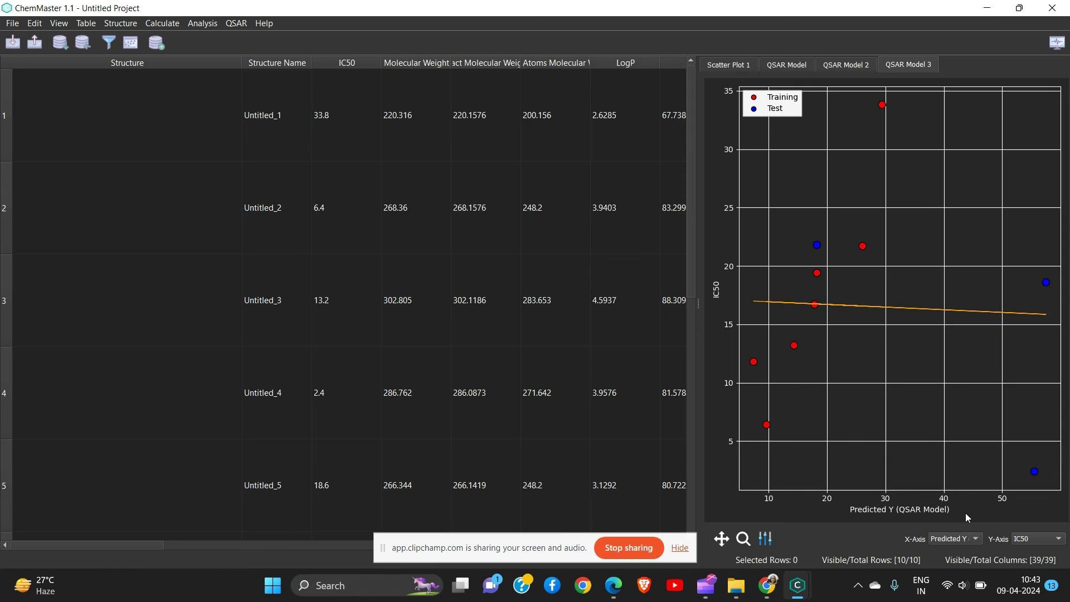
pyautogui.click(962, 537)
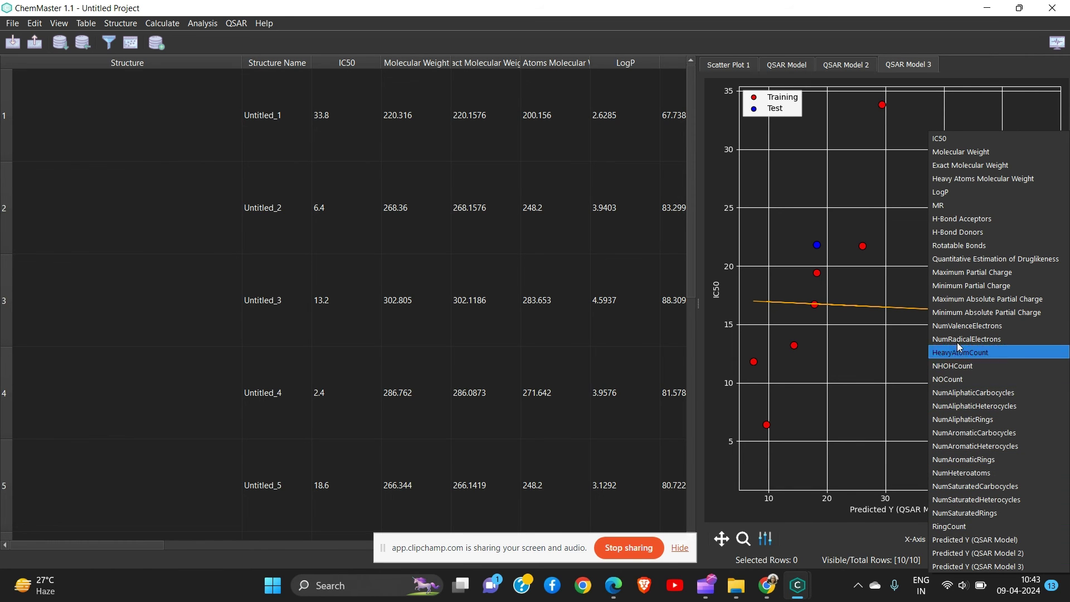
pyautogui.click(979, 313)
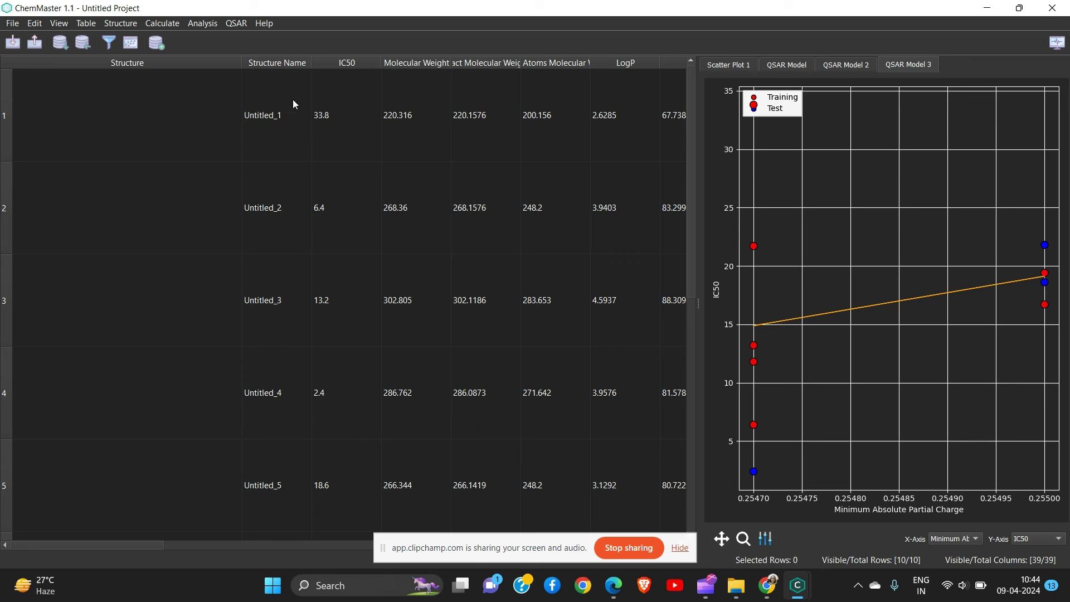
# Step: Check QSAR Model's R², RMSE and MAE in Apply/View Model, then close the dialog to add its results column
pyautogui.click(236, 24)
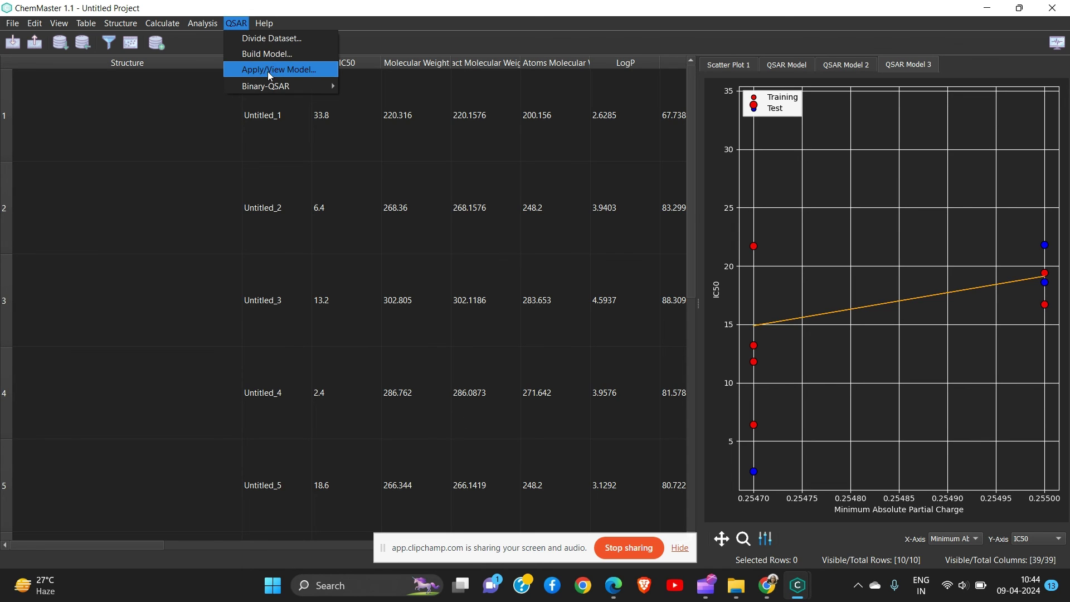
pyautogui.click(283, 69)
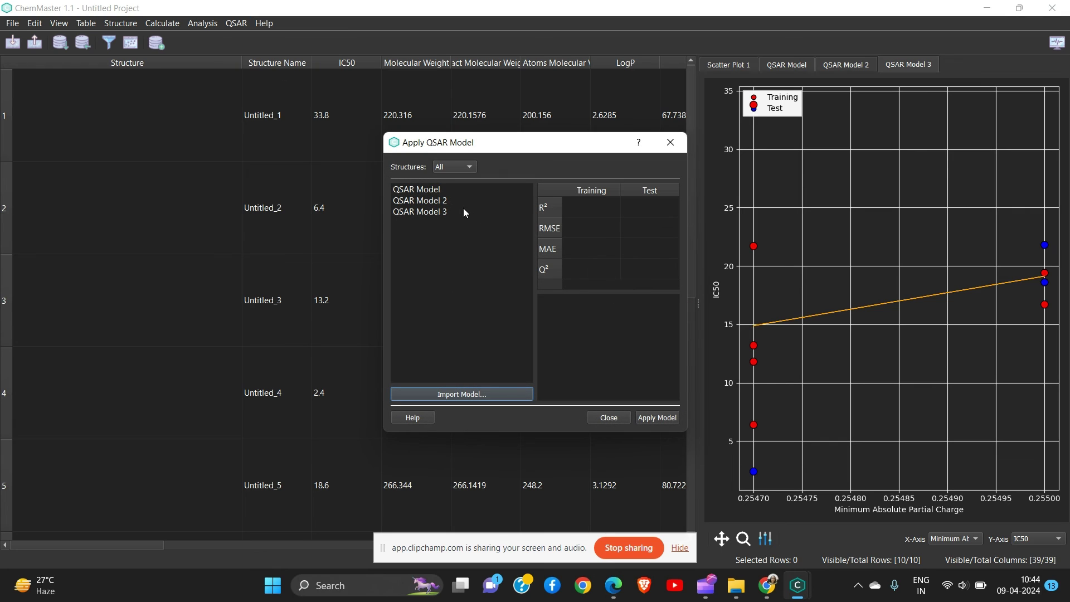
pyautogui.click(436, 192)
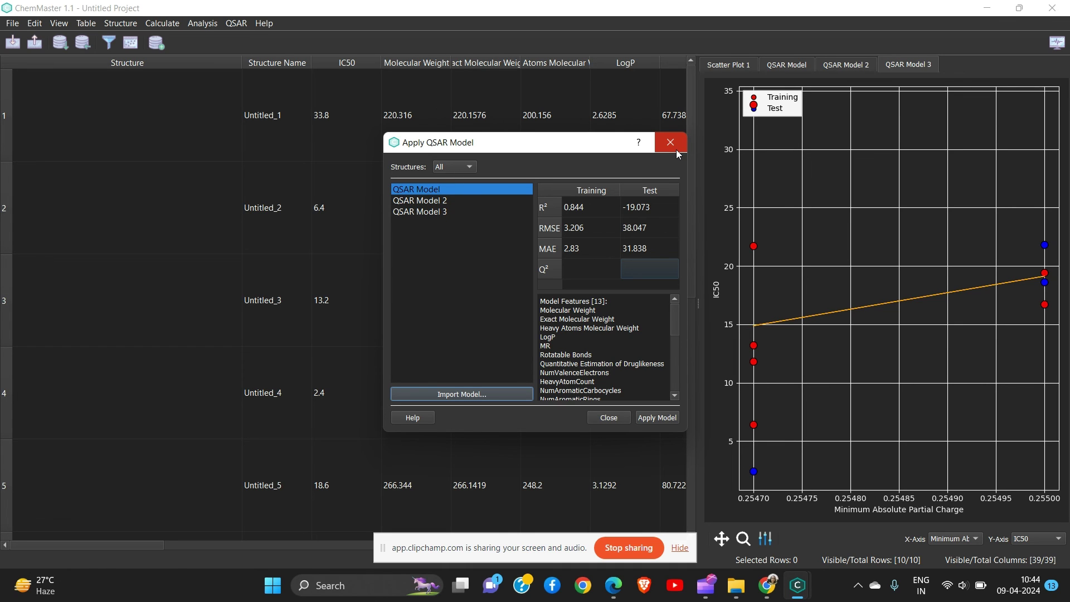
pyautogui.click(661, 417)
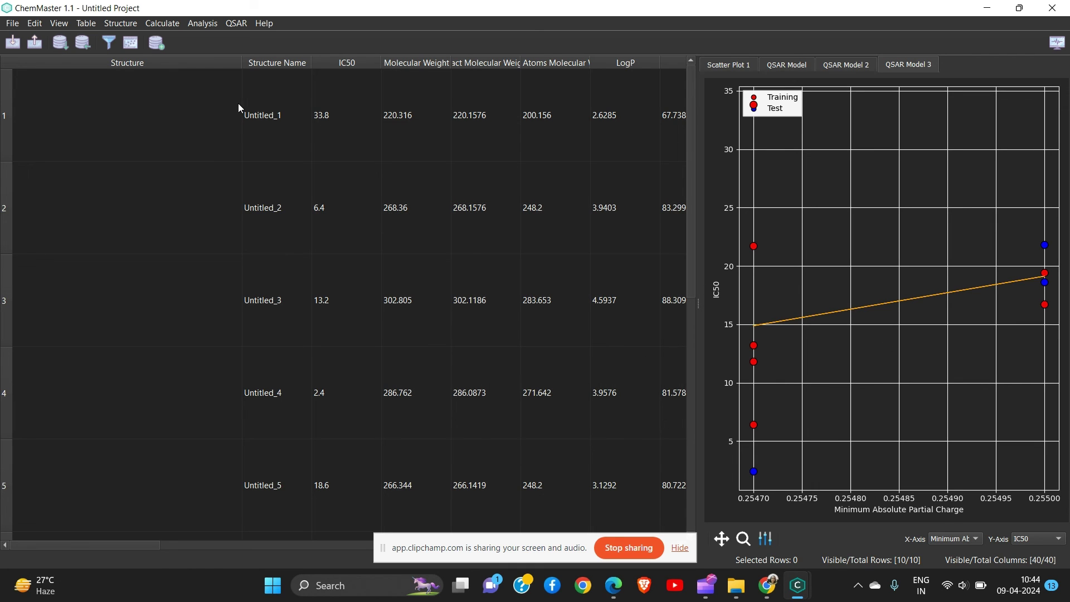
pyautogui.click(18, 27)
# Step: Save over Project1.proj in the ChemMaster1.1 (1) folder, then view the QSAR Model 2 scatter plot
pyautogui.click(39, 51)
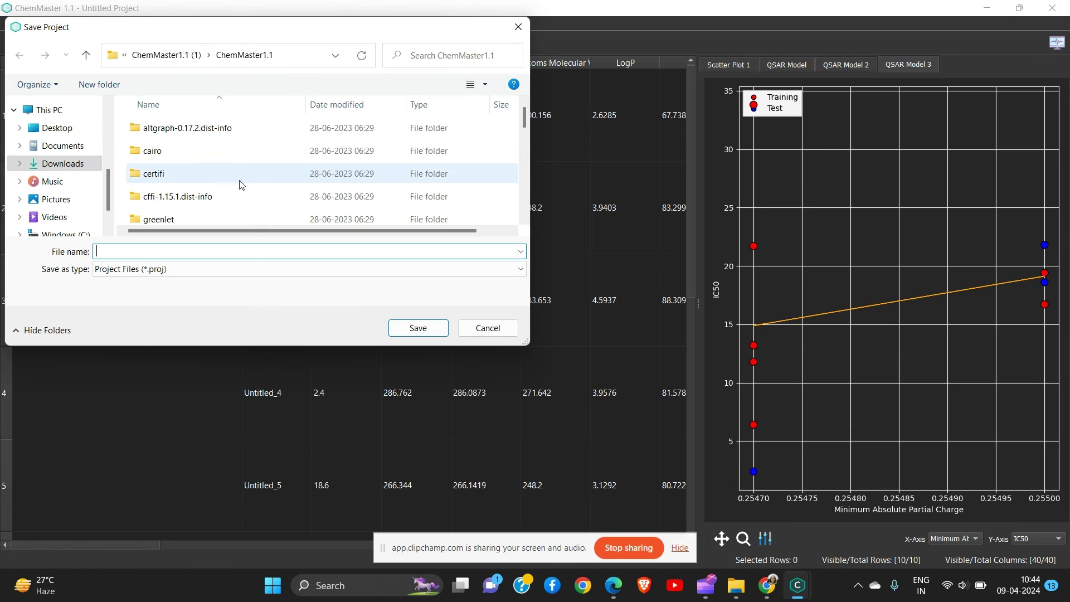
pyautogui.click(169, 55)
pyautogui.click(182, 151)
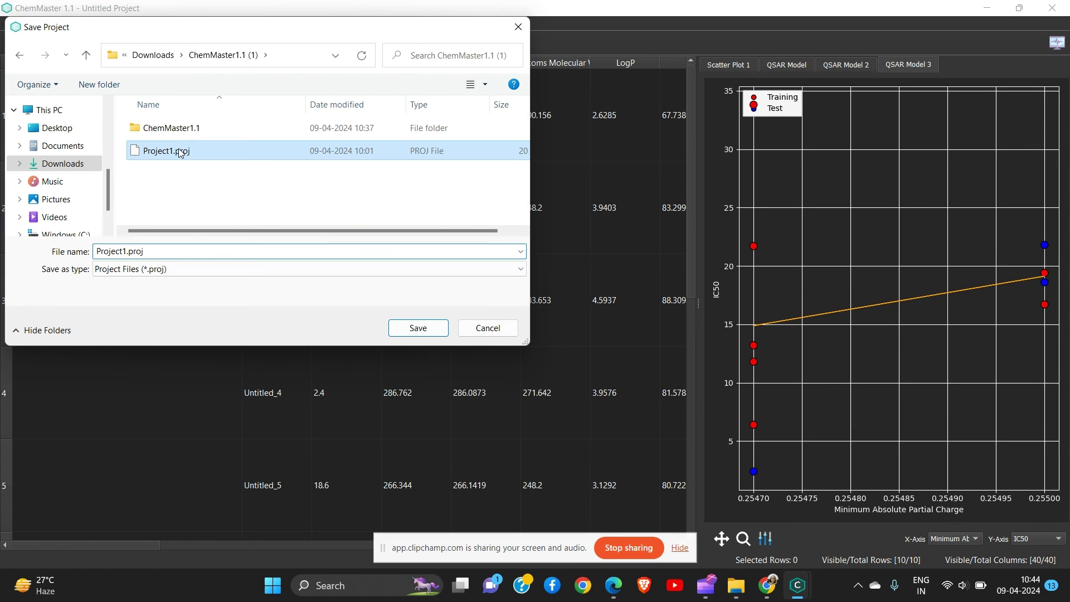
pyautogui.click(419, 328)
pyautogui.click(576, 296)
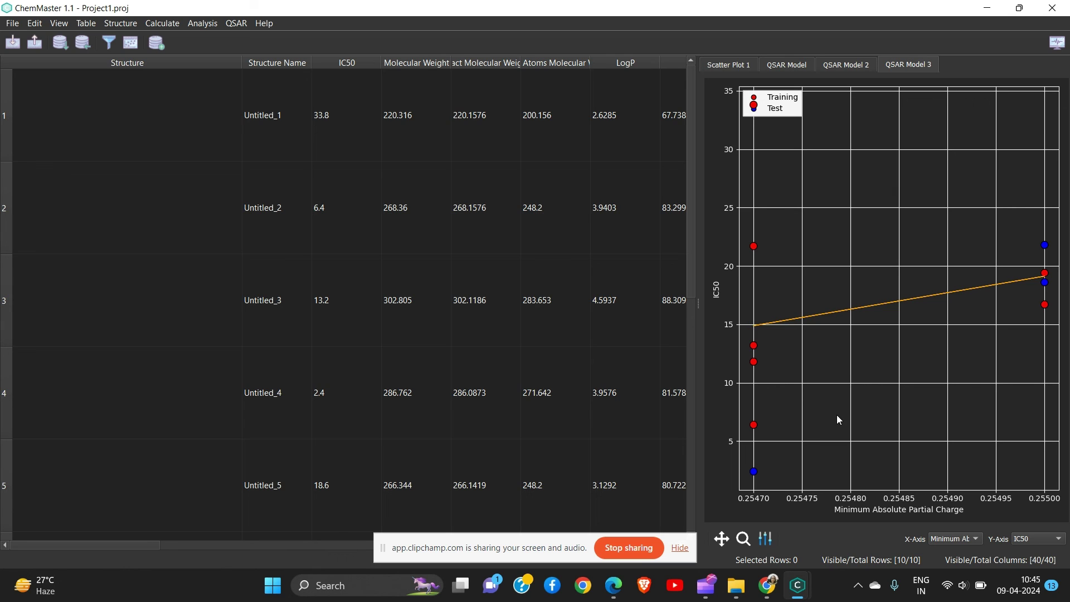
pyautogui.click(787, 65)
pyautogui.click(840, 63)
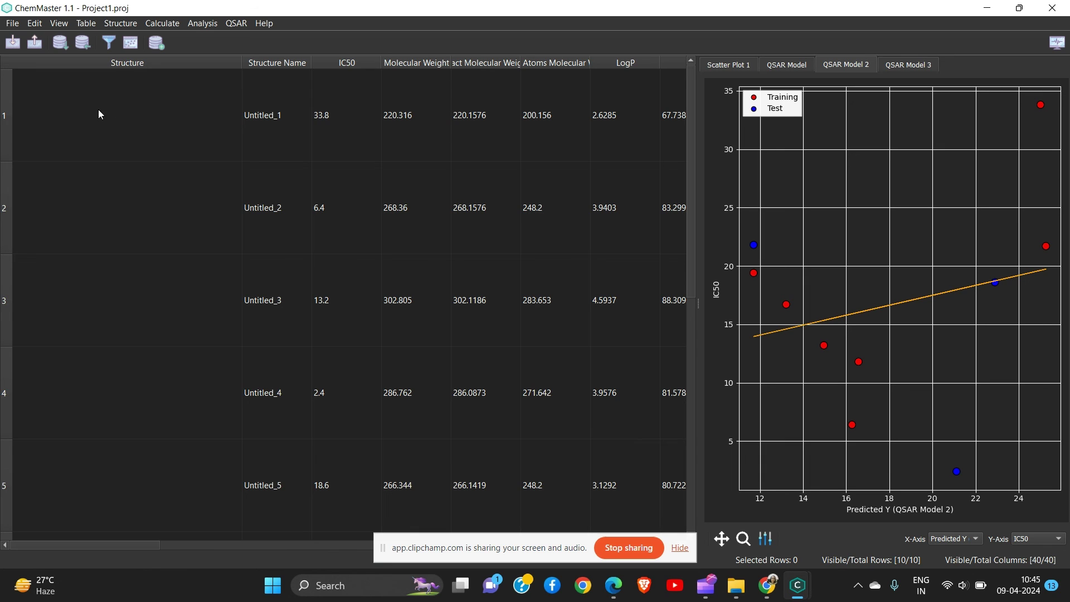
# Step: Open the Binary-QSAR Build Model dialog from the QSAR menu
pyautogui.click(167, 22)
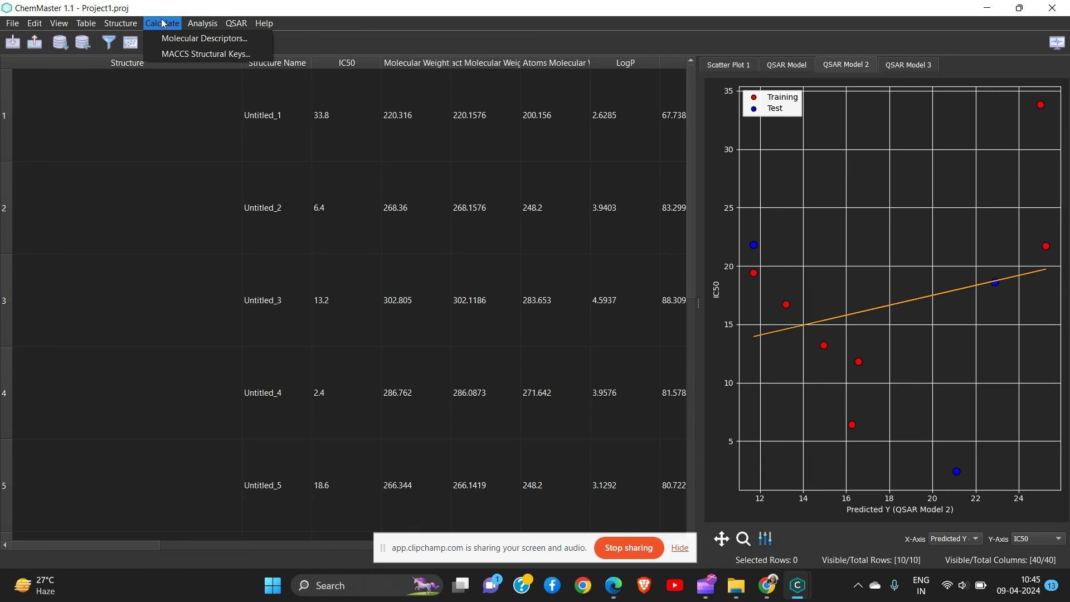
pyautogui.click(228, 27)
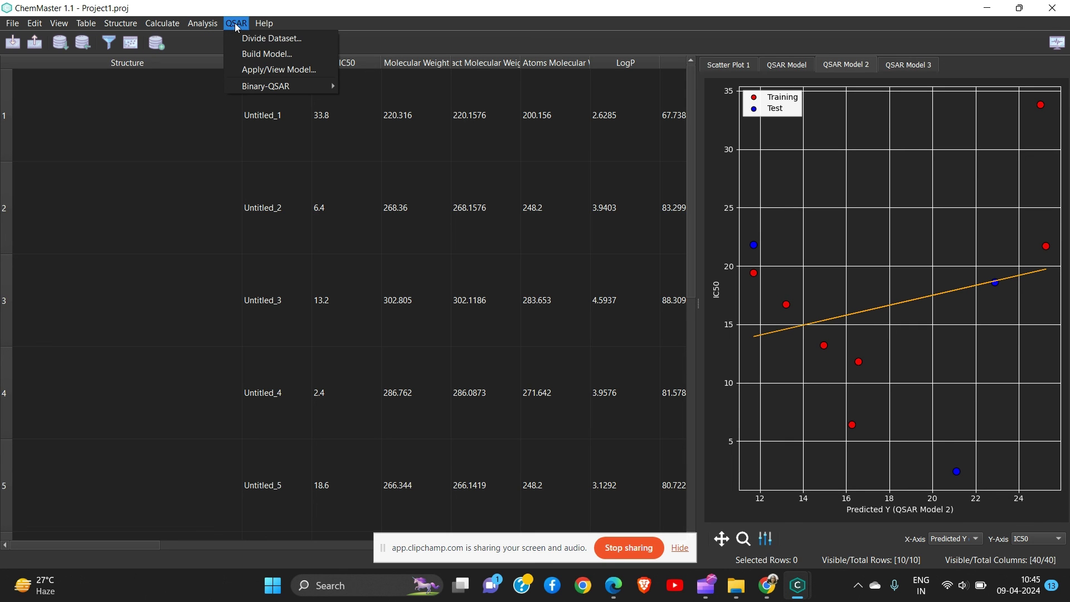
pyautogui.moveTo(332, 88)
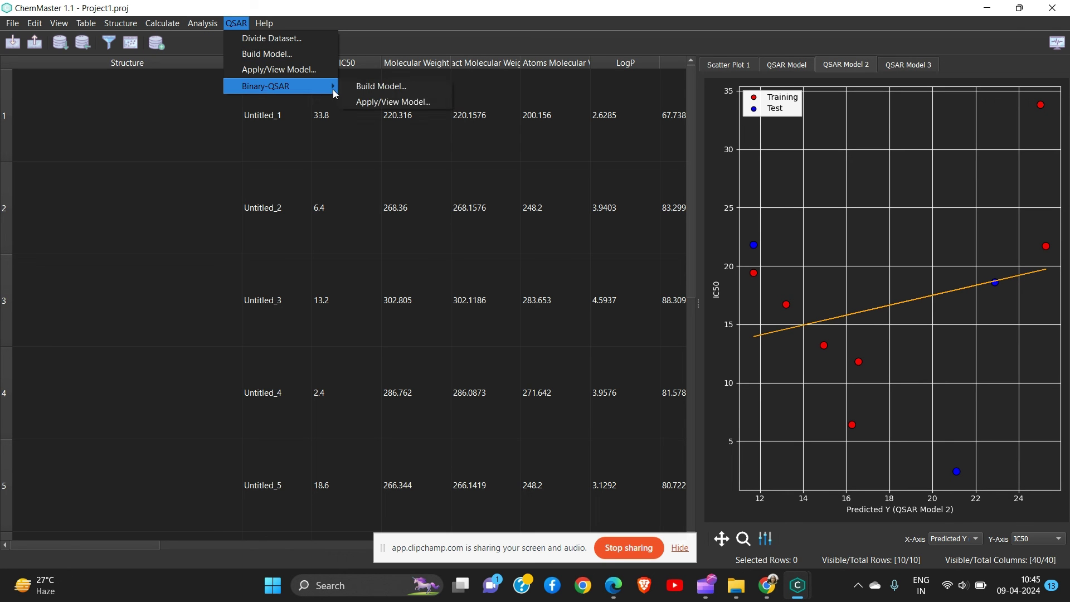
pyautogui.click(382, 96)
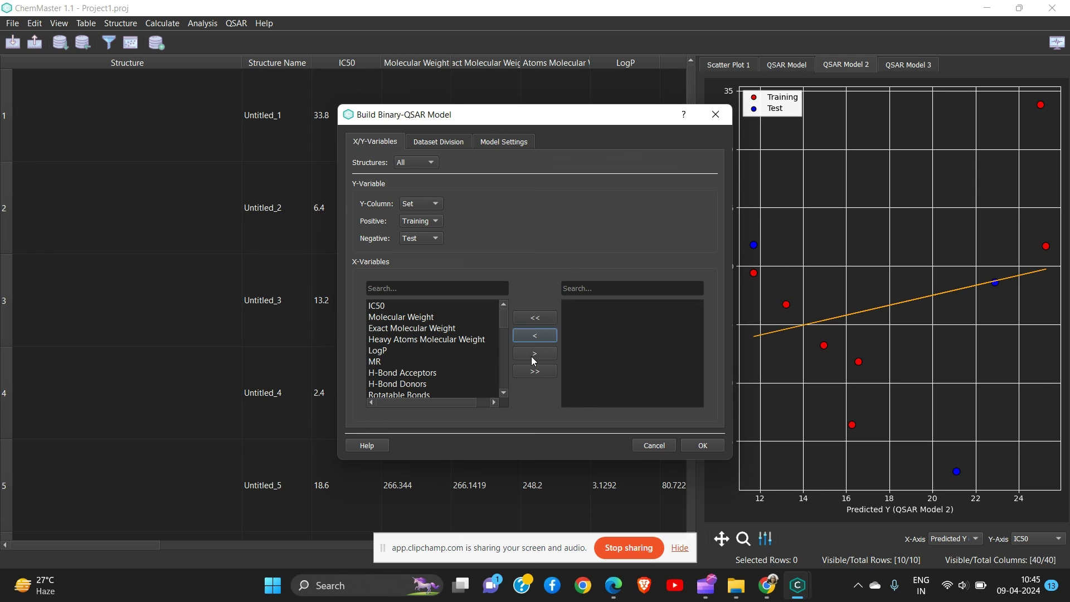
# Step: Build a Binary-QSAR SVM model with all X-variables, which fails, then switch to Clipchamp
pyautogui.click(538, 369)
pyautogui.click(450, 140)
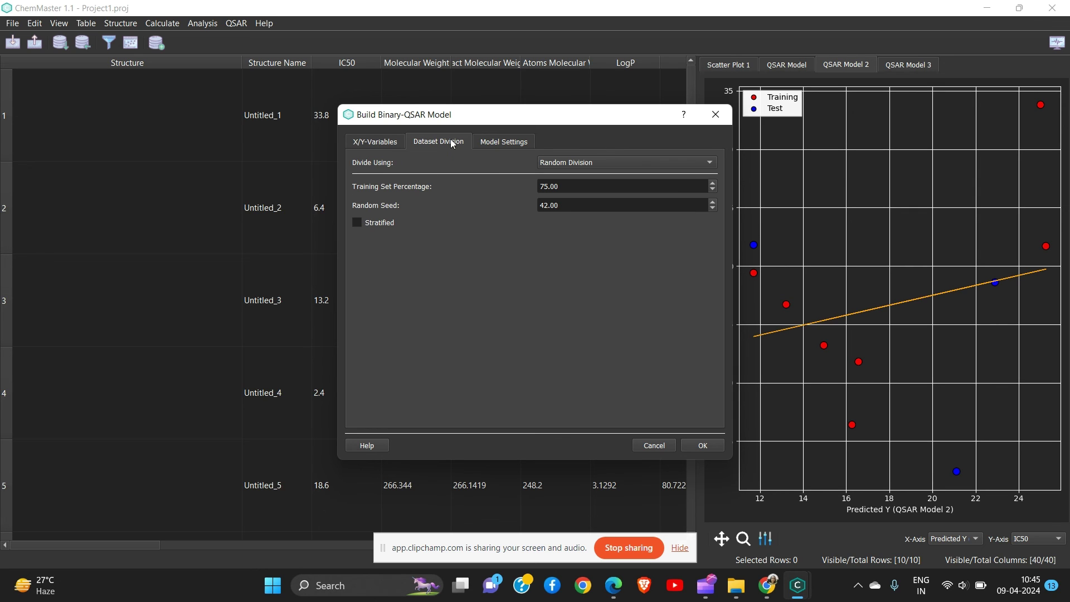
pyautogui.click(503, 142)
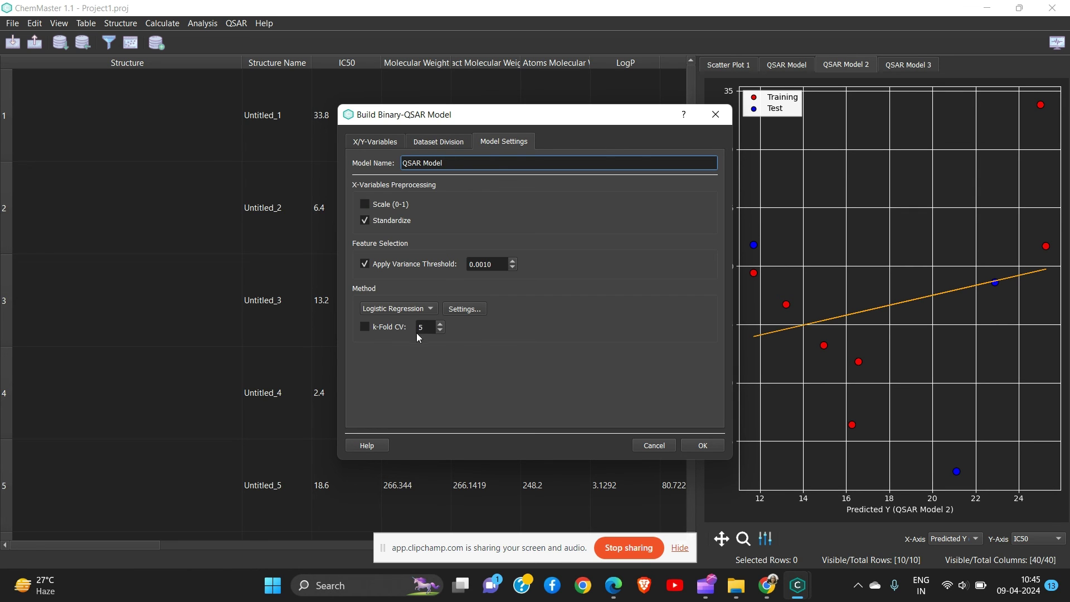
pyautogui.click(420, 308)
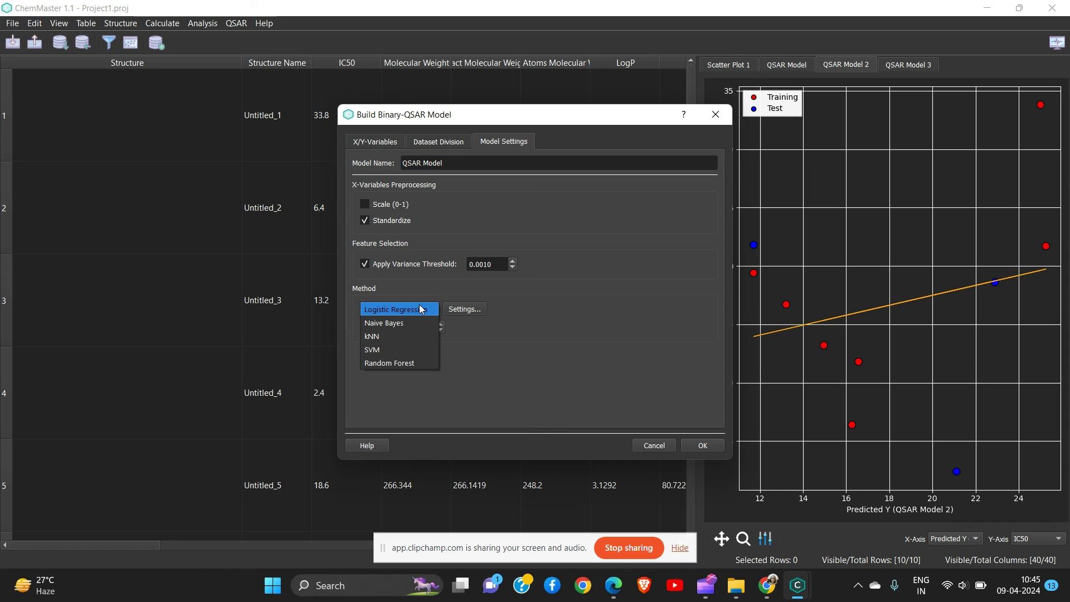
pyautogui.click(423, 351)
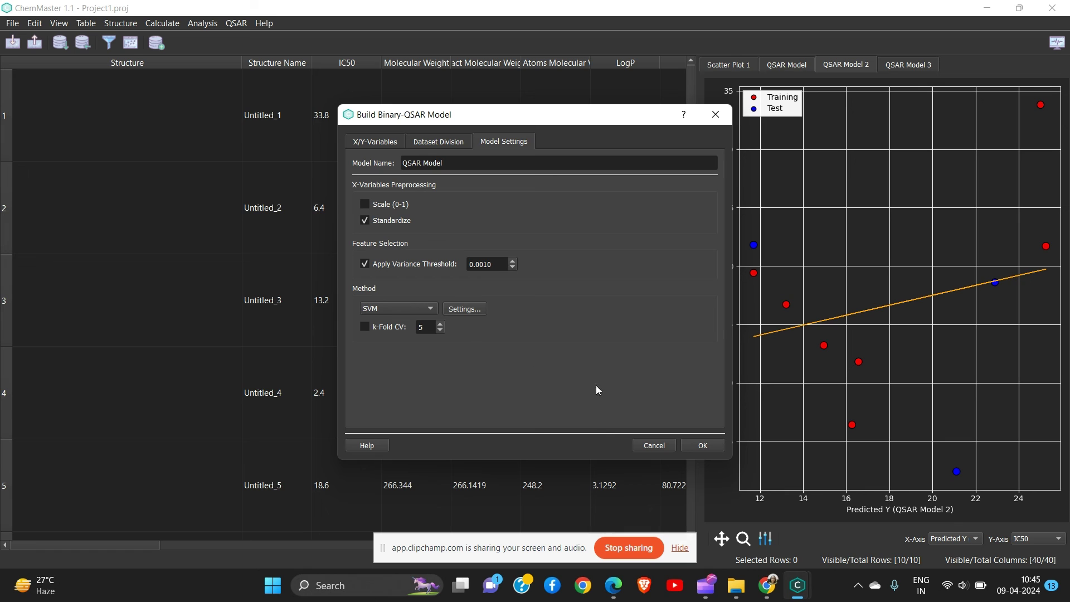
pyautogui.click(701, 446)
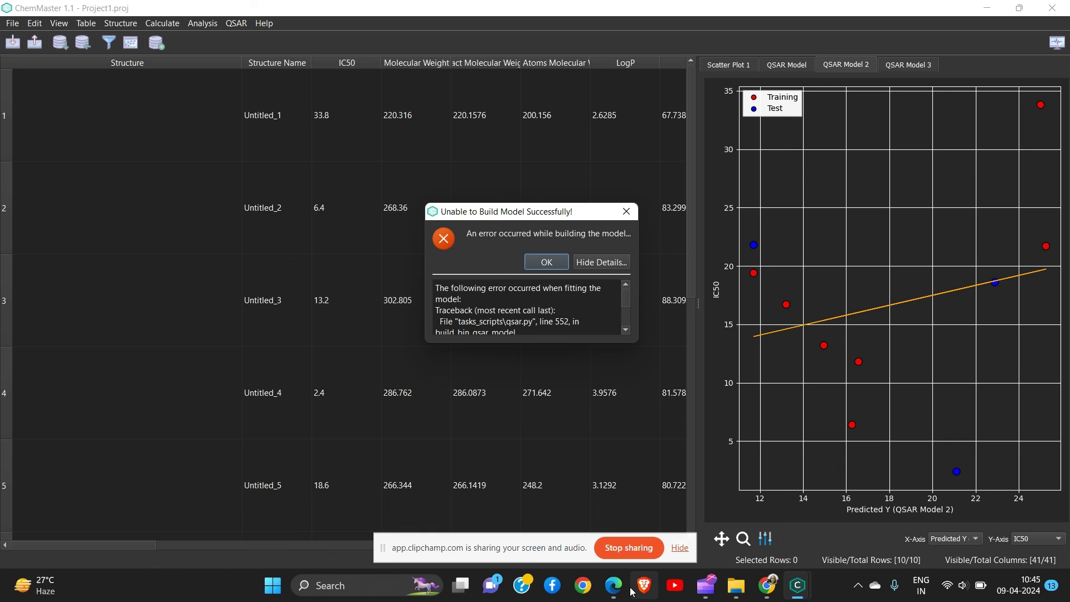
pyautogui.moveTo(706, 594)
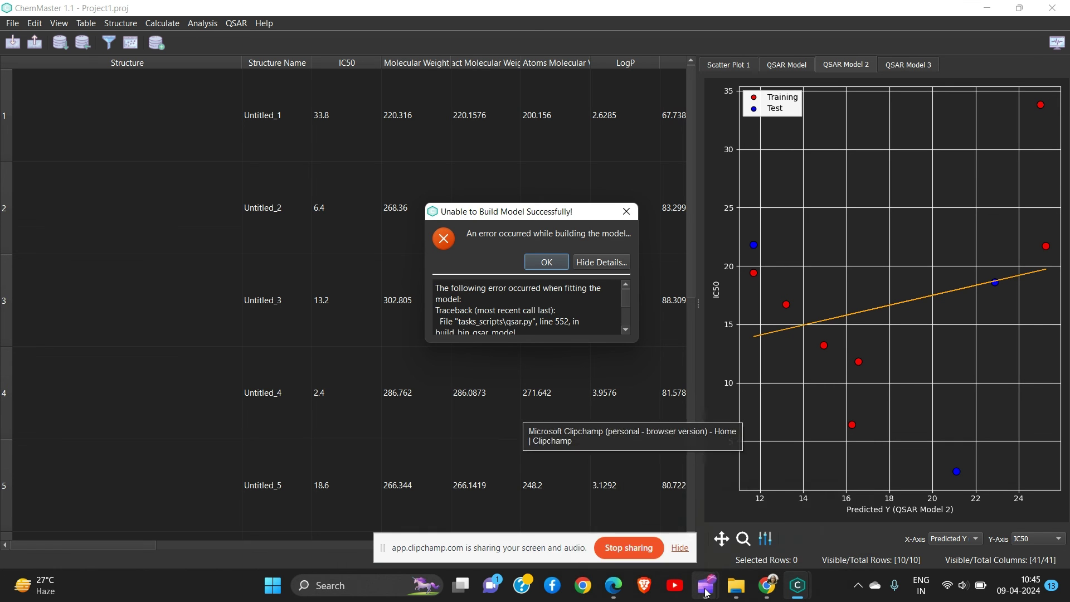
pyautogui.click(650, 518)
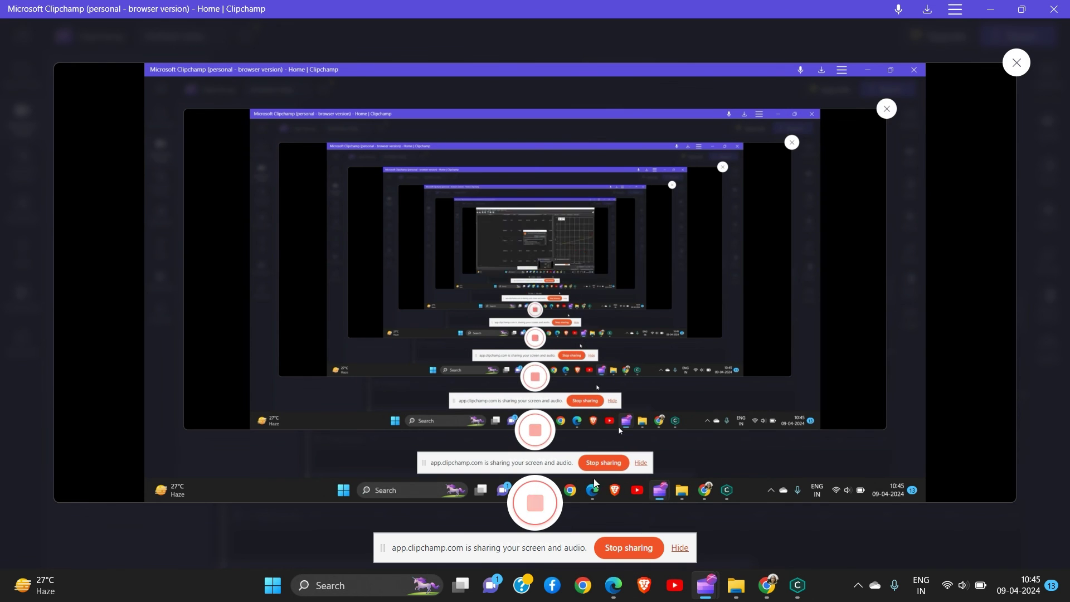